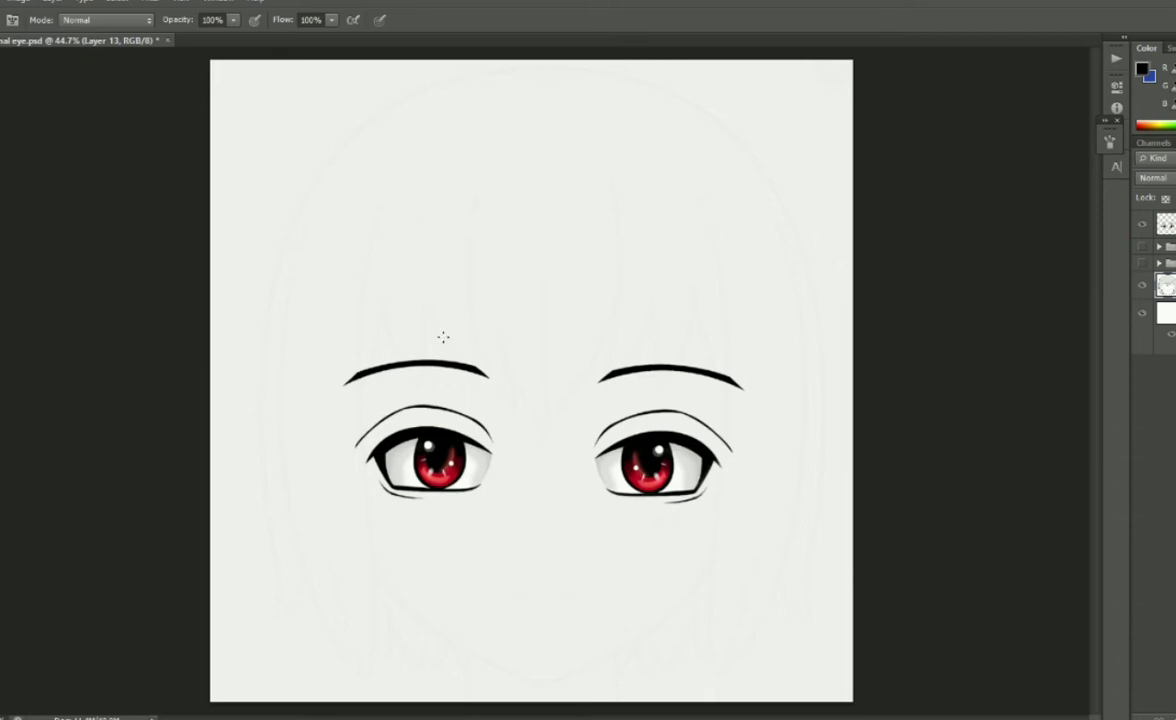
# - Add a new sketch layer and rough in the left hair and the right face outline to the chin
pyautogui.hotkey('ctrl', 'shift', 'alt', 'n')
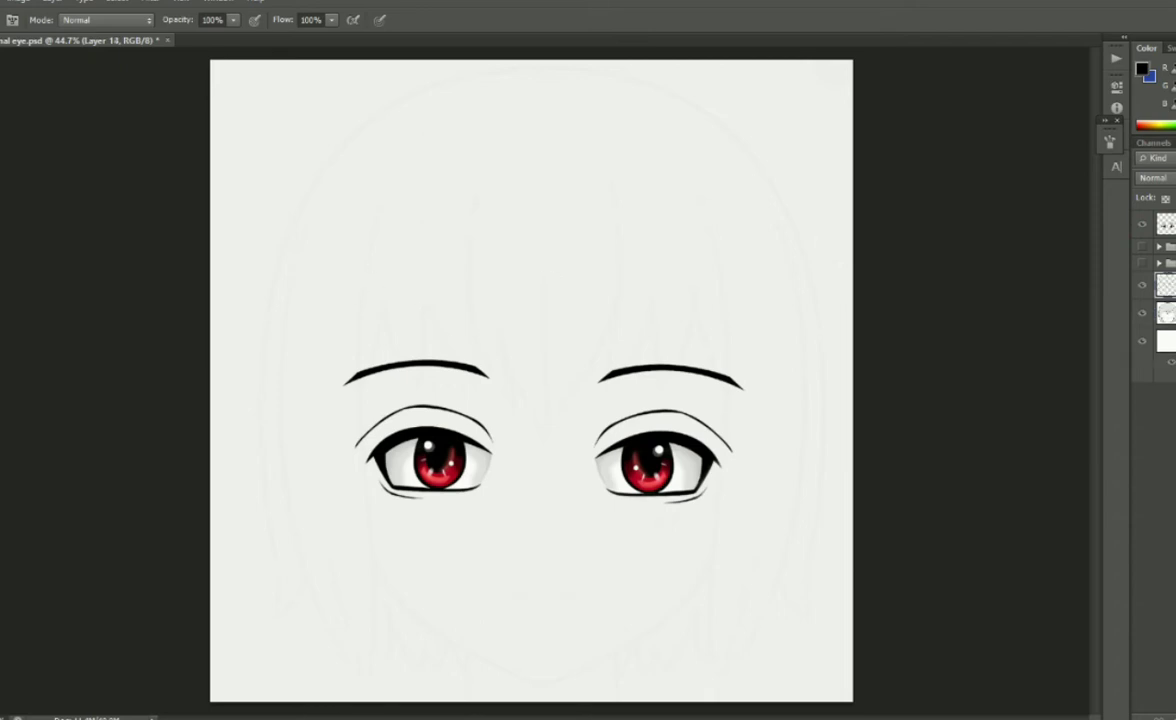
pyautogui.moveTo(385, 207); pyautogui.dragTo(359, 331)
pyautogui.hotkey('ctrl', 'z')
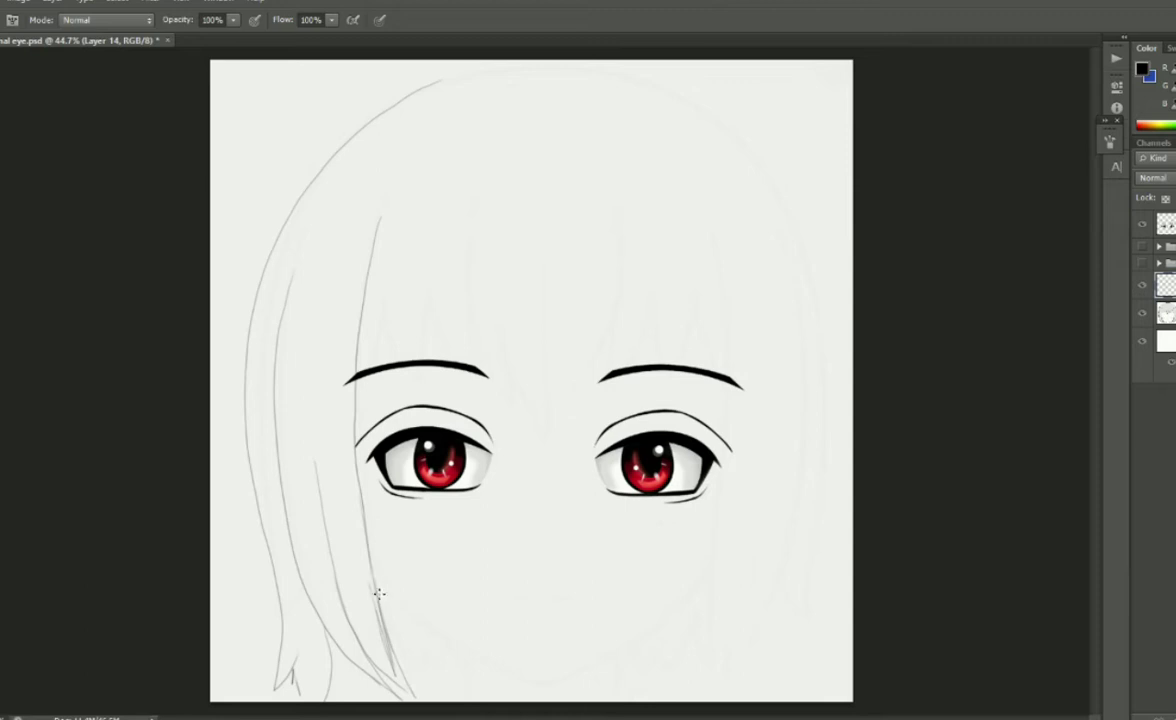
pyautogui.moveTo(370, 560); pyautogui.dragTo(439, 639)
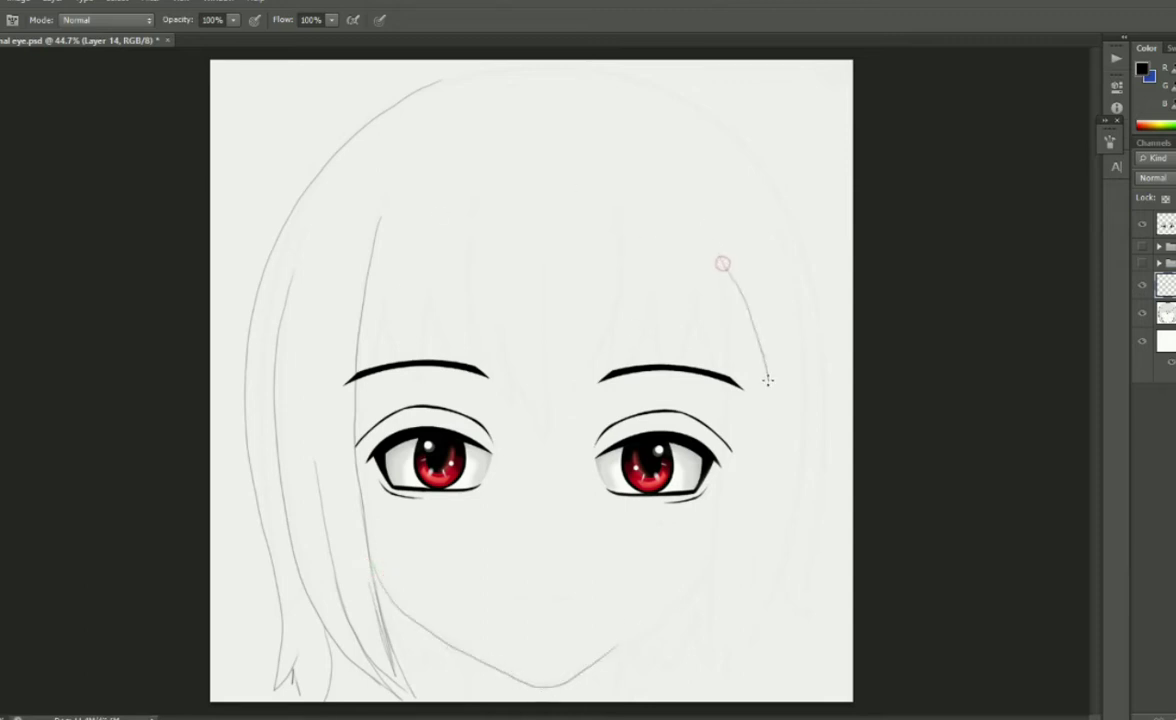
pyautogui.moveTo(767, 380); pyautogui.dragTo(645, 632)
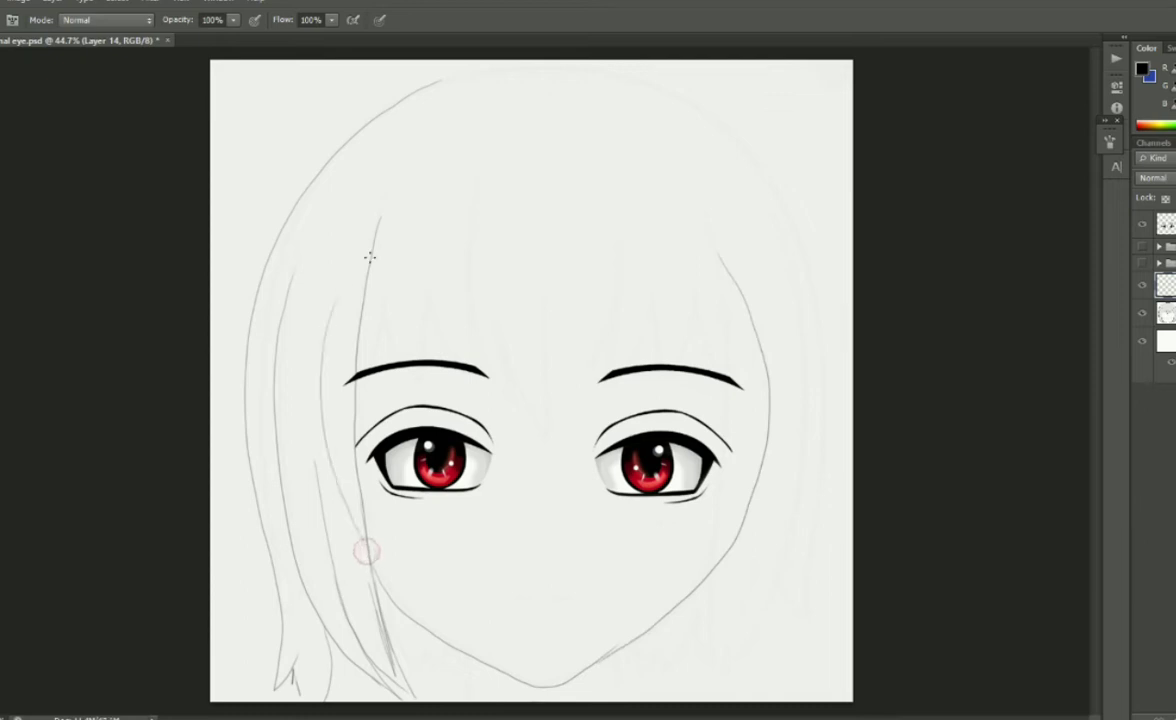
# - Sketch the outer hair lines over the head and down the right side, plus strands by the neck
pyautogui.moveTo(658, 199)
pyautogui.mouseDown()
pyautogui.moveTo(696, 249)
pyautogui.moveTo(722, 328)
pyautogui.moveTo(729, 686)
pyautogui.mouseUp()
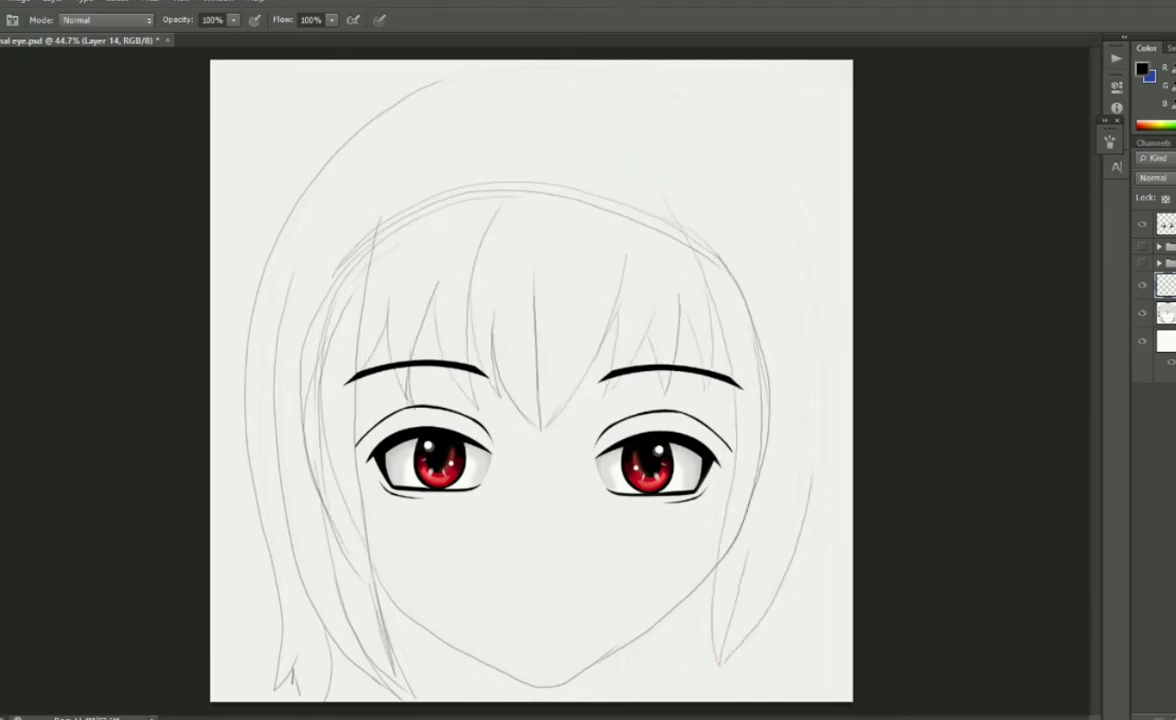
pyautogui.moveTo(683, 144); pyautogui.dragTo(720, 662)
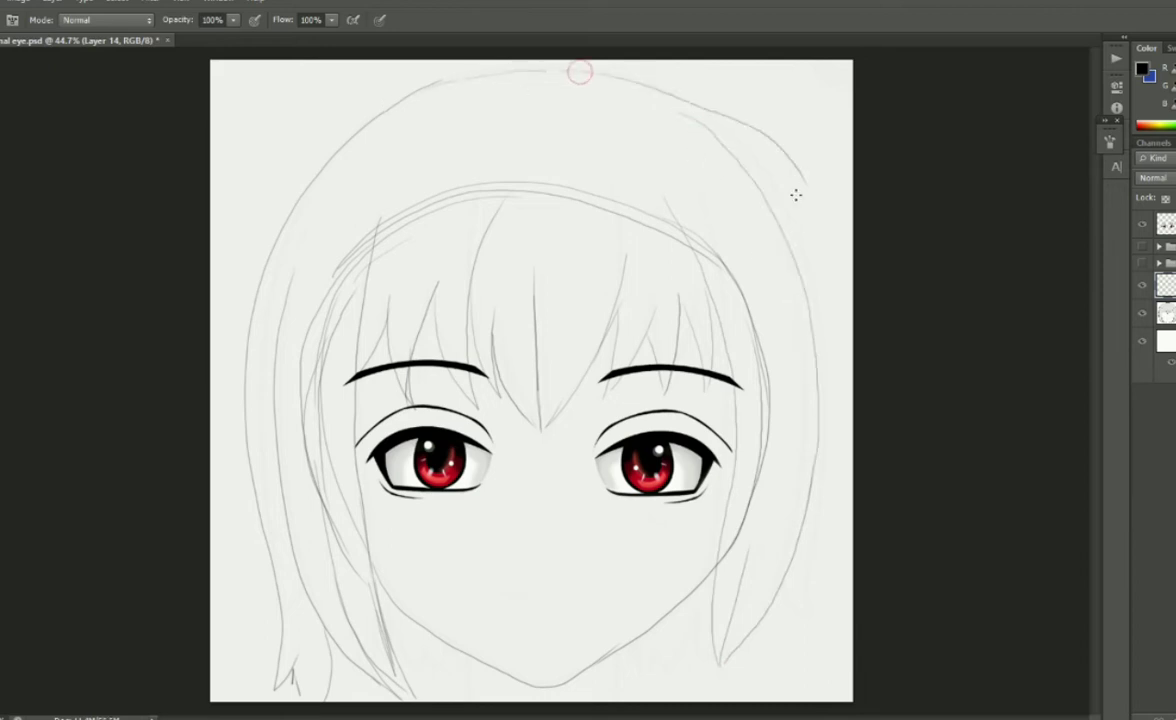
pyautogui.moveTo(394, 100)
pyautogui.mouseDown()
pyautogui.moveTo(549, 76)
pyautogui.moveTo(647, 78)
pyautogui.moveTo(795, 244)
pyautogui.mouseUp()
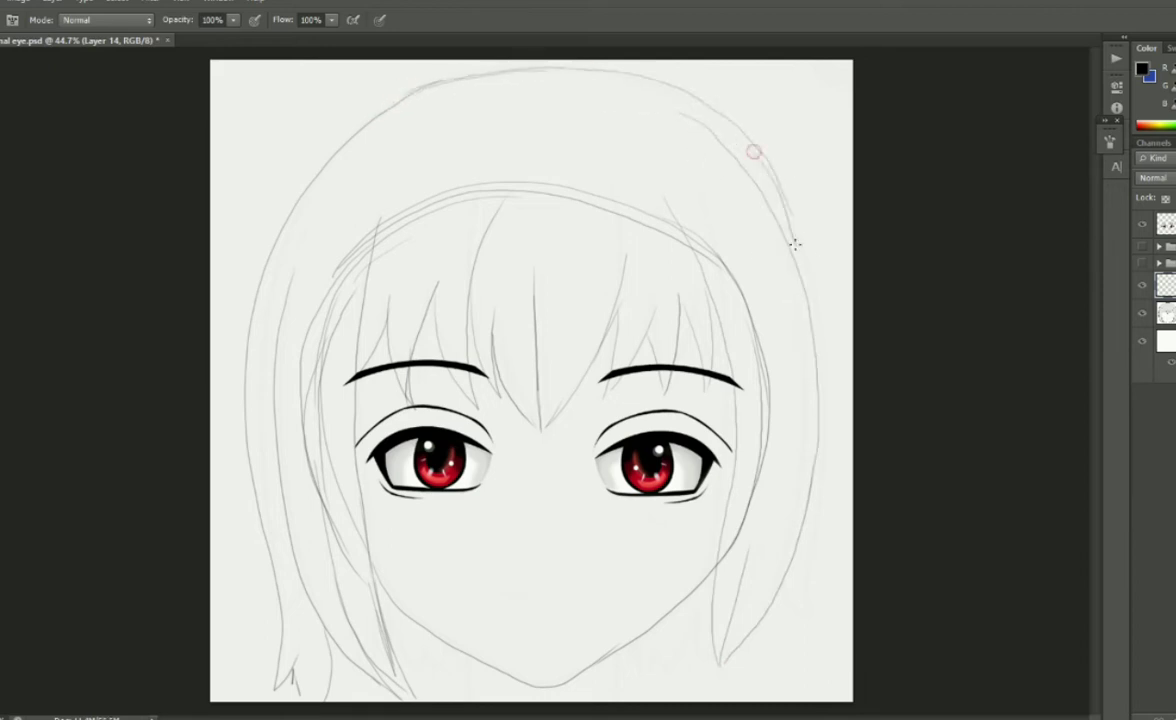
pyautogui.moveTo(775, 177)
pyautogui.mouseDown()
pyautogui.moveTo(827, 438)
pyautogui.moveTo(788, 554)
pyautogui.mouseUp()
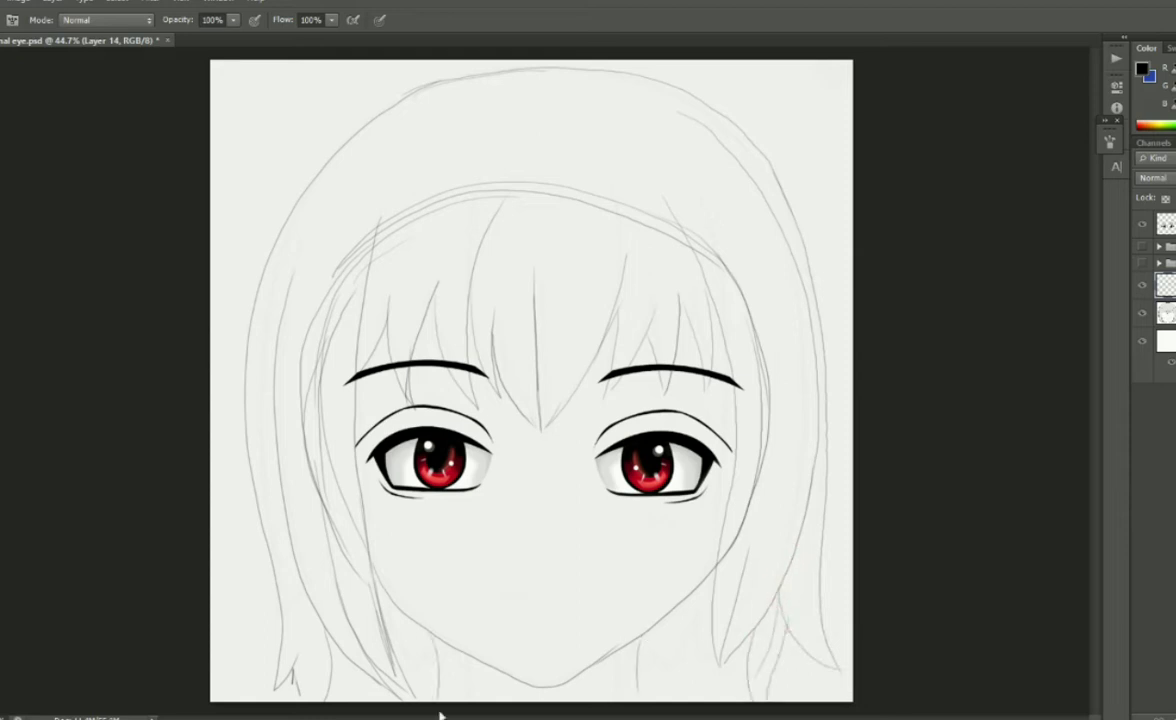
pyautogui.moveTo(659, 652)
pyautogui.mouseDown()
pyautogui.moveTo(688, 638)
pyautogui.moveTo(703, 675)
pyautogui.mouseUp()
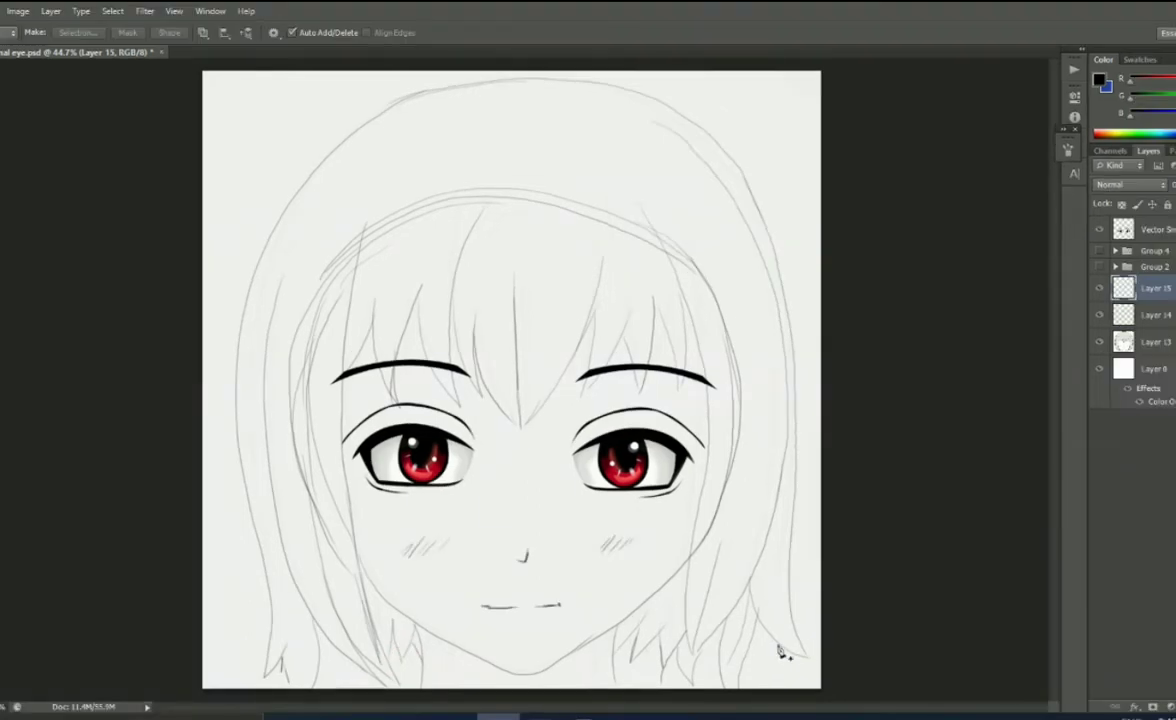
# - Trace the outer hair outline with a Pen path and stroke it in black on the correct layer
pyautogui.click(748, 579)
pyautogui.click(808, 658)
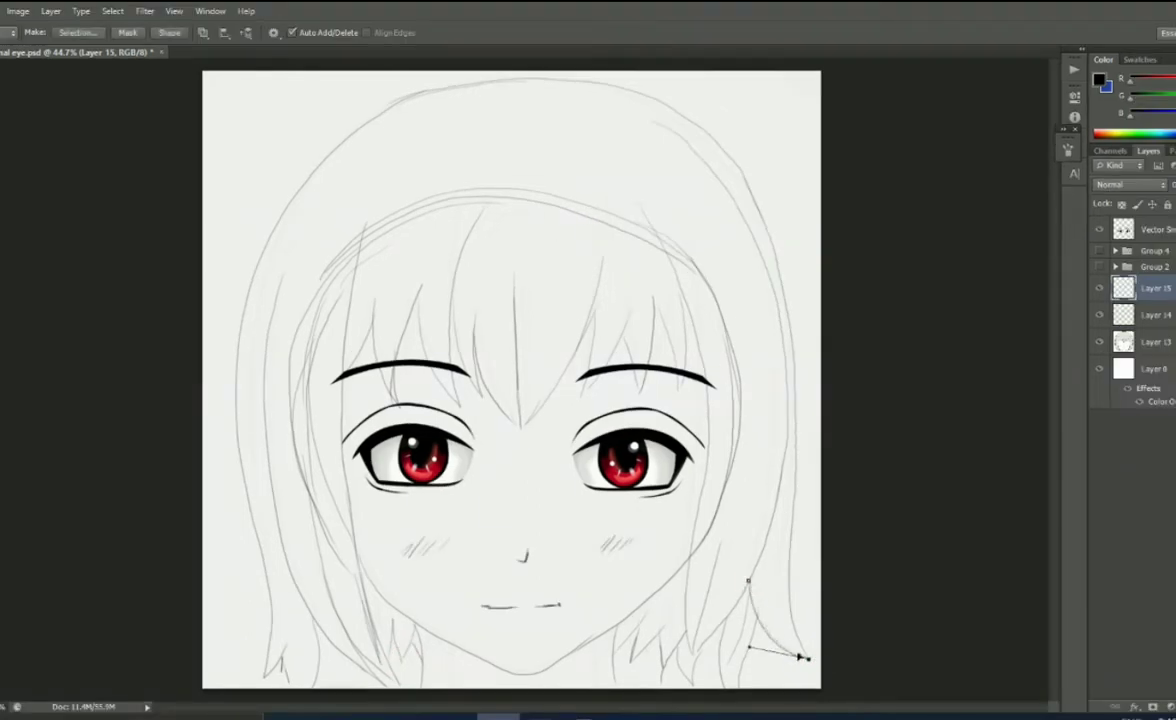
pyautogui.moveTo(790, 537); pyautogui.dragTo(798, 487)
pyautogui.moveTo(546, 80); pyautogui.dragTo(866, 146)
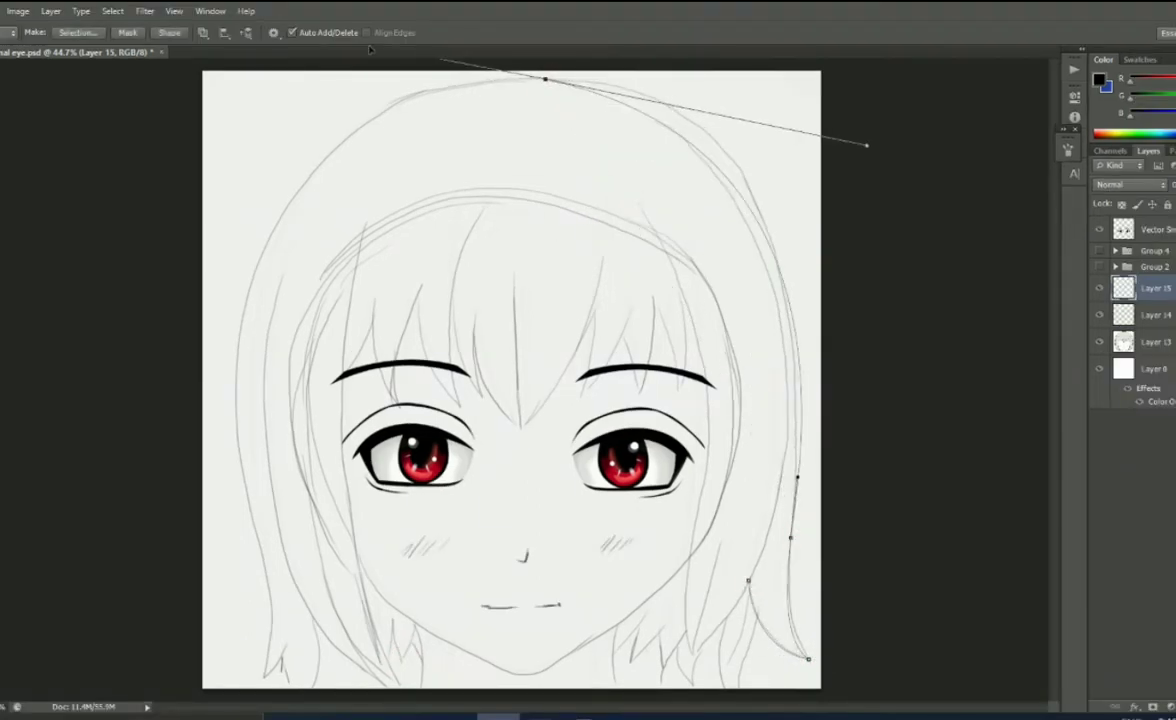
pyautogui.moveTo(253, 277)
pyautogui.mouseDown()
pyautogui.moveTo(207, 394)
pyautogui.moveTo(218, 388)
pyautogui.mouseUp()
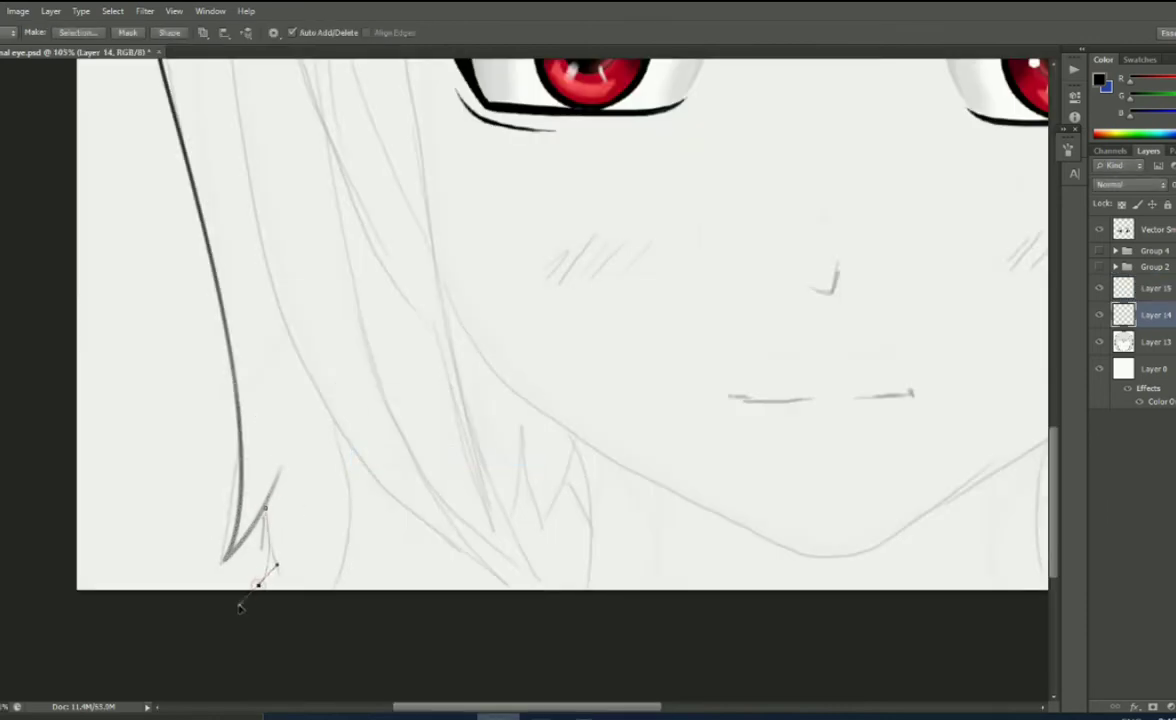
pyautogui.moveTo(347, 443)
pyautogui.mouseDown()
pyautogui.moveTo(333, 375)
pyautogui.moveTo(341, 415)
pyautogui.mouseUp()
pyautogui.rightClick(343, 418)
pyautogui.click(446, 512)
pyautogui.press('Return')
pyautogui.rightClick(287, 345)
pyautogui.click(340, 447)
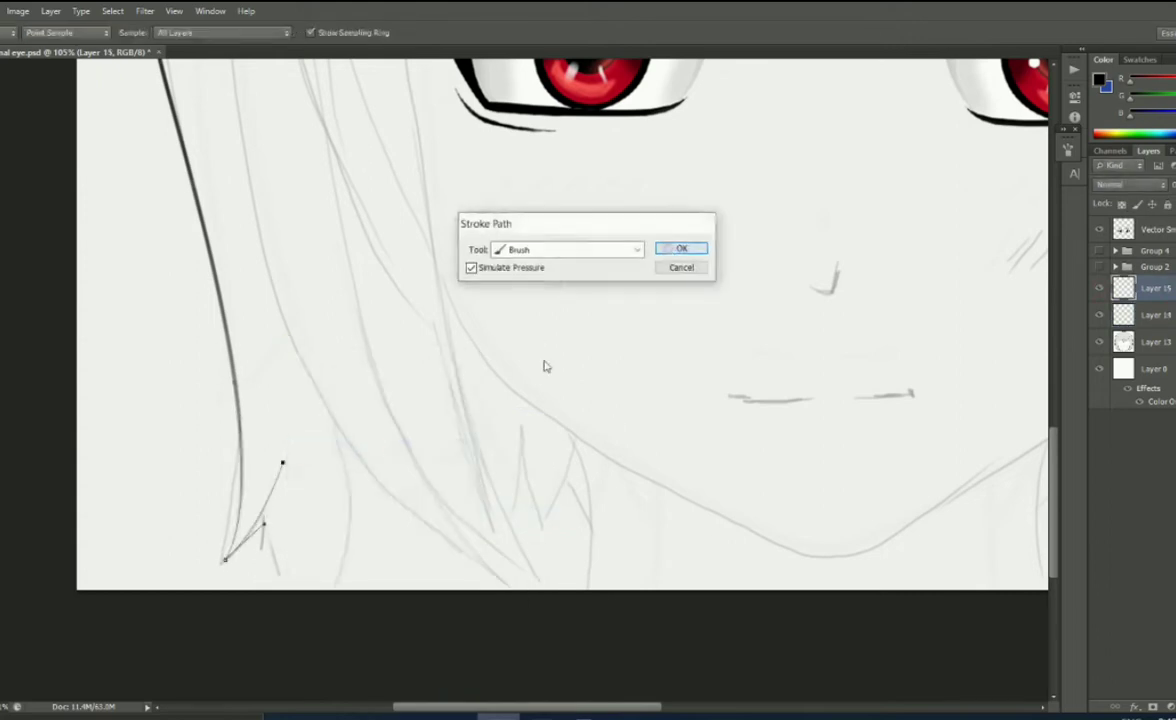
pyautogui.click(686, 244)
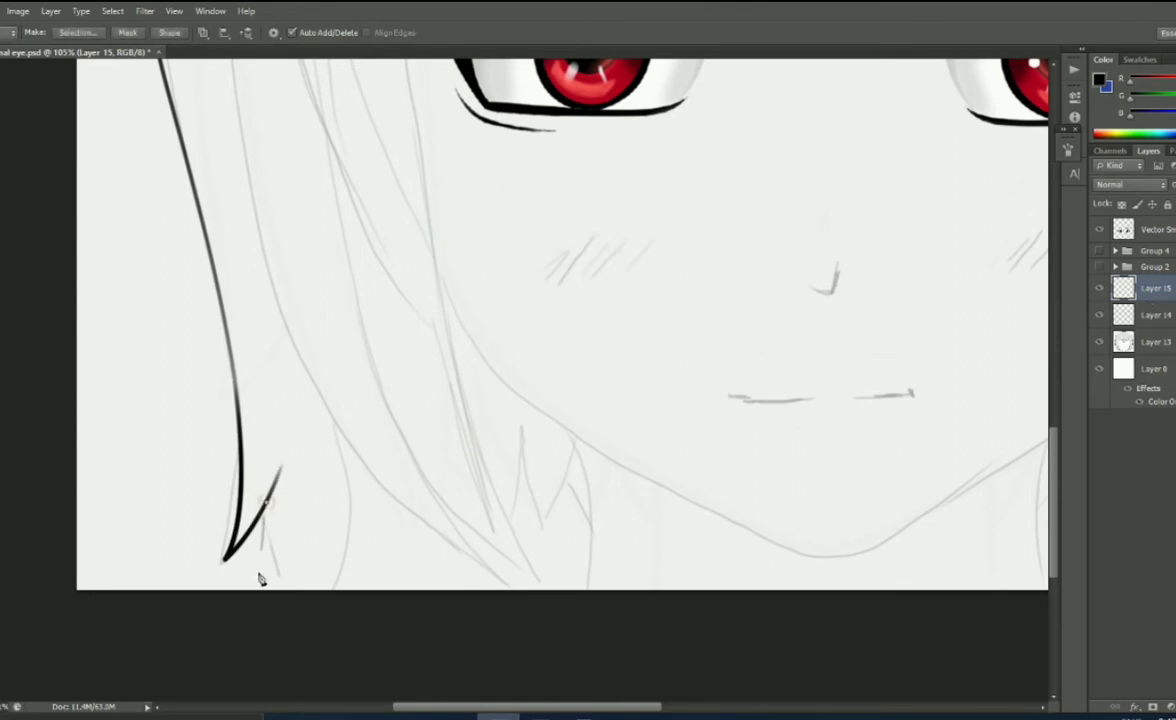
# - Trace and stroke the inner left hair strand, then delete the stroked path
pyautogui.moveTo(255, 572); pyautogui.dragTo(308, 565)
pyautogui.moveTo(344, 438); pyautogui.dragTo(331, 370)
pyautogui.rightClick(369, 485)
pyautogui.click(380, 259)
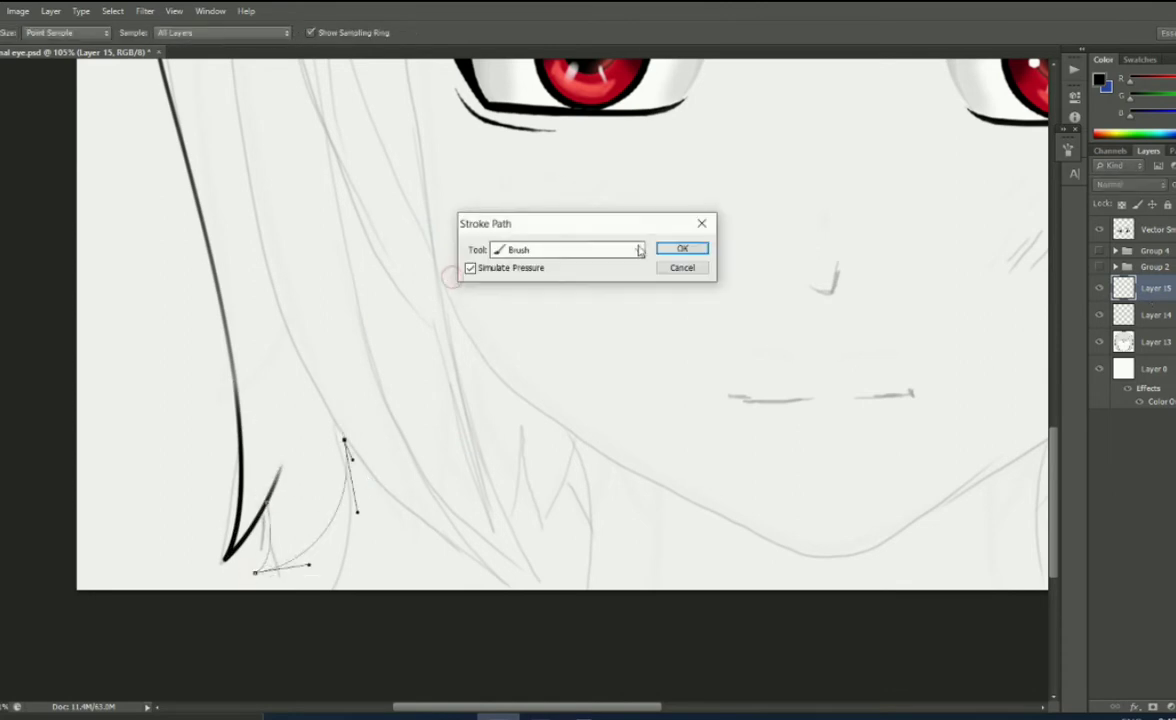
pyautogui.click(680, 244)
pyautogui.rightClick(415, 480)
pyautogui.click(470, 228)
pyautogui.scroll(-2, 325, 495)
# - Draw a curved Pen path along the left hair strand
pyautogui.scroll(-3, 325, 495)
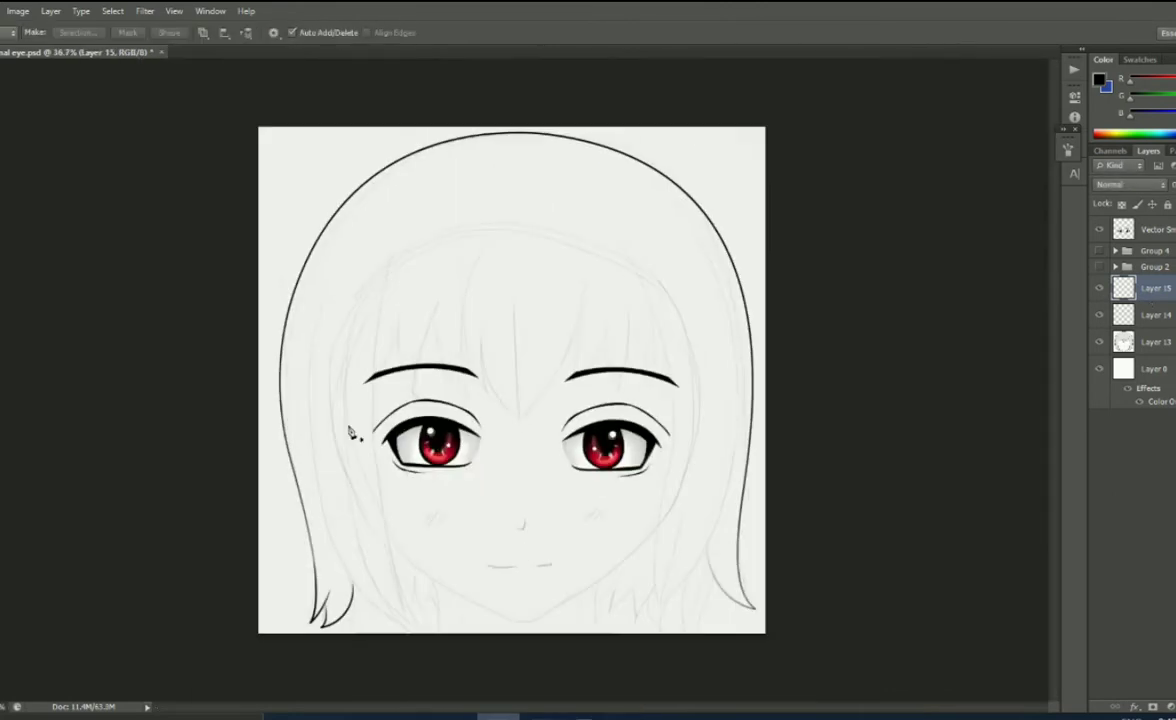
pyautogui.click(327, 267)
pyautogui.moveTo(330, 542); pyautogui.dragTo(340, 572)
pyautogui.moveTo(405, 628); pyautogui.dragTo(447, 652)
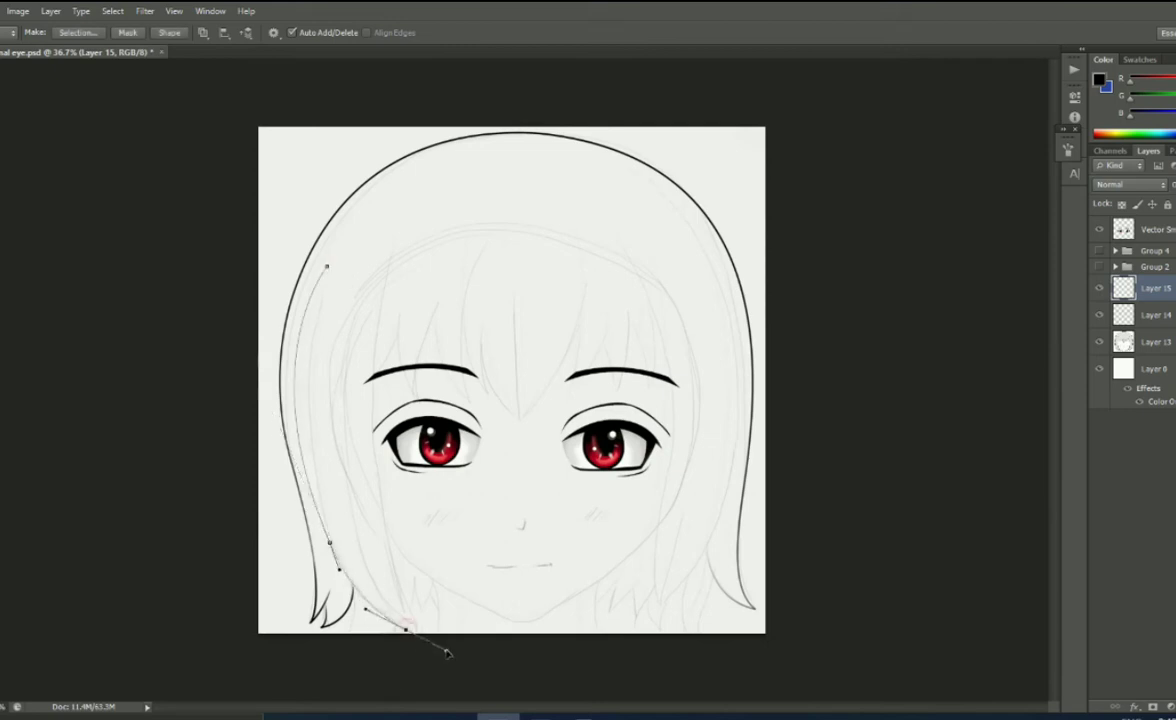
pyautogui.moveTo(349, 506); pyautogui.dragTo(345, 462)
pyautogui.scroll(2, 388, 626)
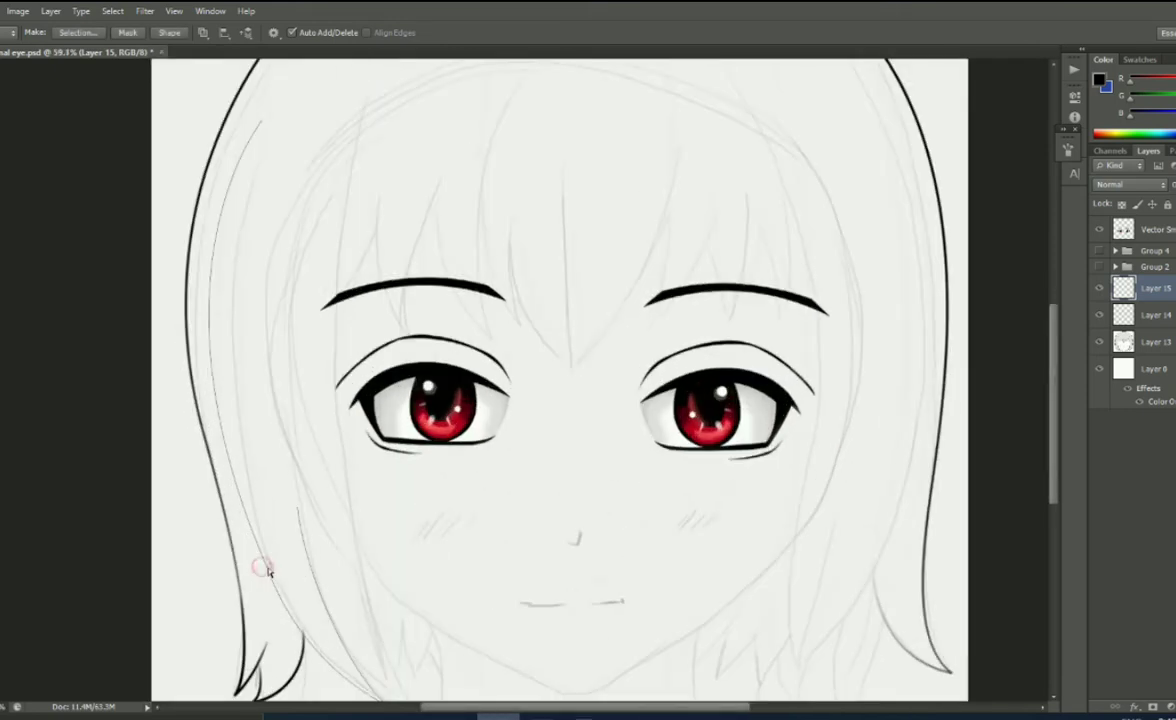
pyautogui.moveTo(222, 468)
pyautogui.mouseDown()
pyautogui.moveTo(163, 330)
pyautogui.moveTo(175, 308)
pyautogui.mouseUp()
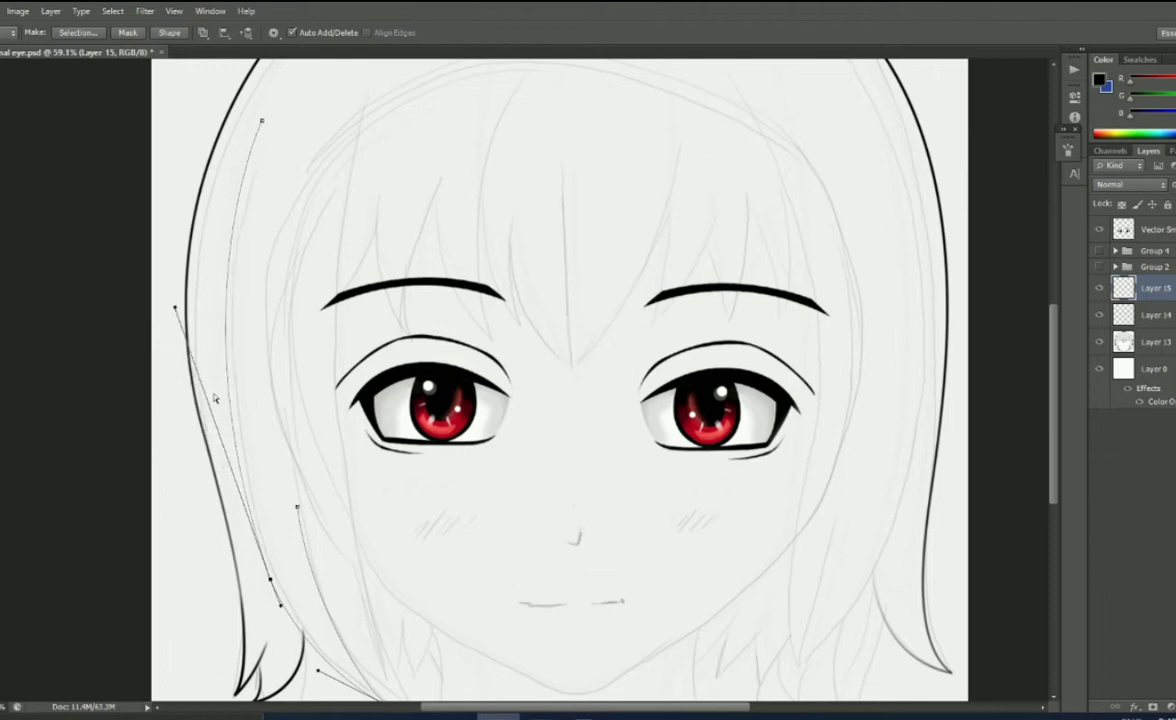
pyautogui.scroll(-1, 340, 560)
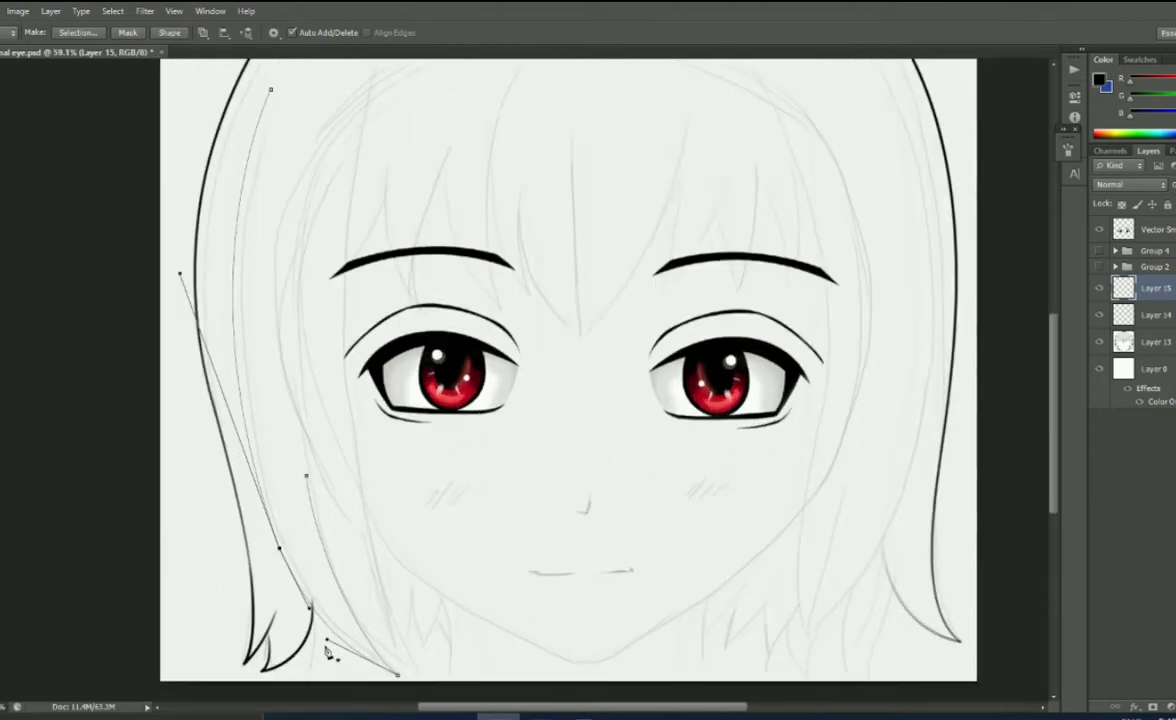
# - Convert the left strand path to a selection, fill it with black, and deselect
pyautogui.rightClick(325, 250)
pyautogui.press('Escape')
pyautogui.rightClick(318, 186)
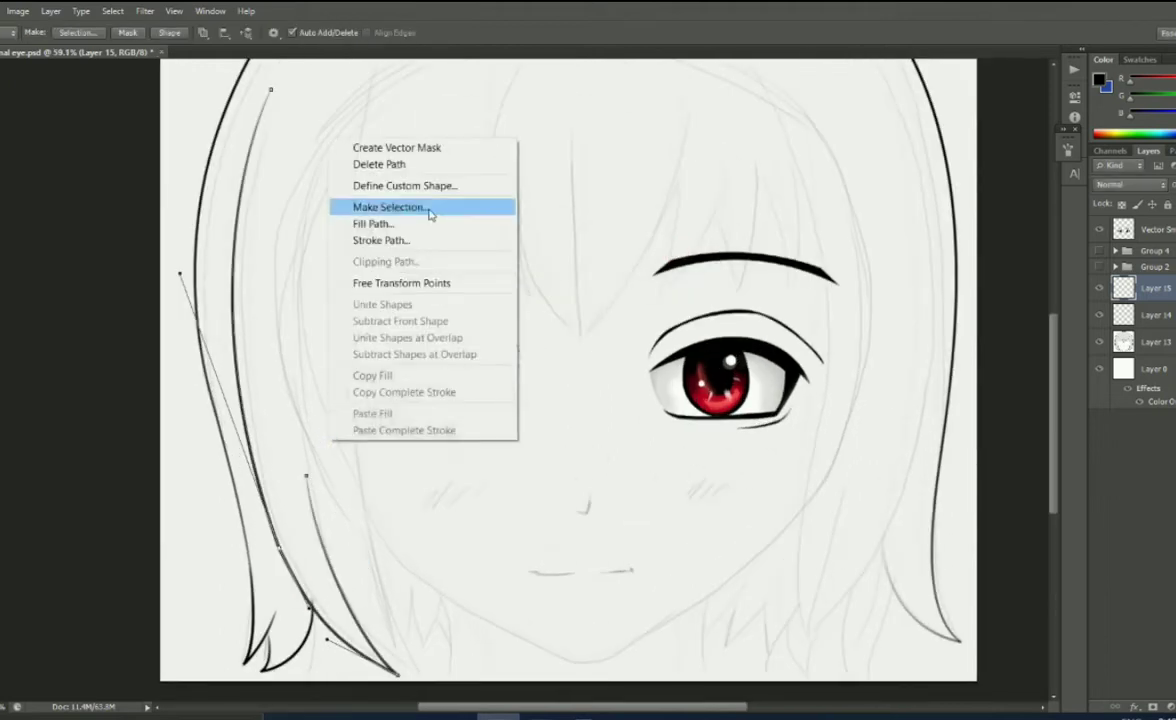
pyautogui.click(380, 205)
pyautogui.press('Return')
pyautogui.hotkey('alt', 'BackSpace')
pyautogui.hotkey('ctrl', 'd')
pyautogui.press('p')
# - Trace a path up the left hair strand, stroke it in black, and delete the path
pyautogui.click(421, 676)
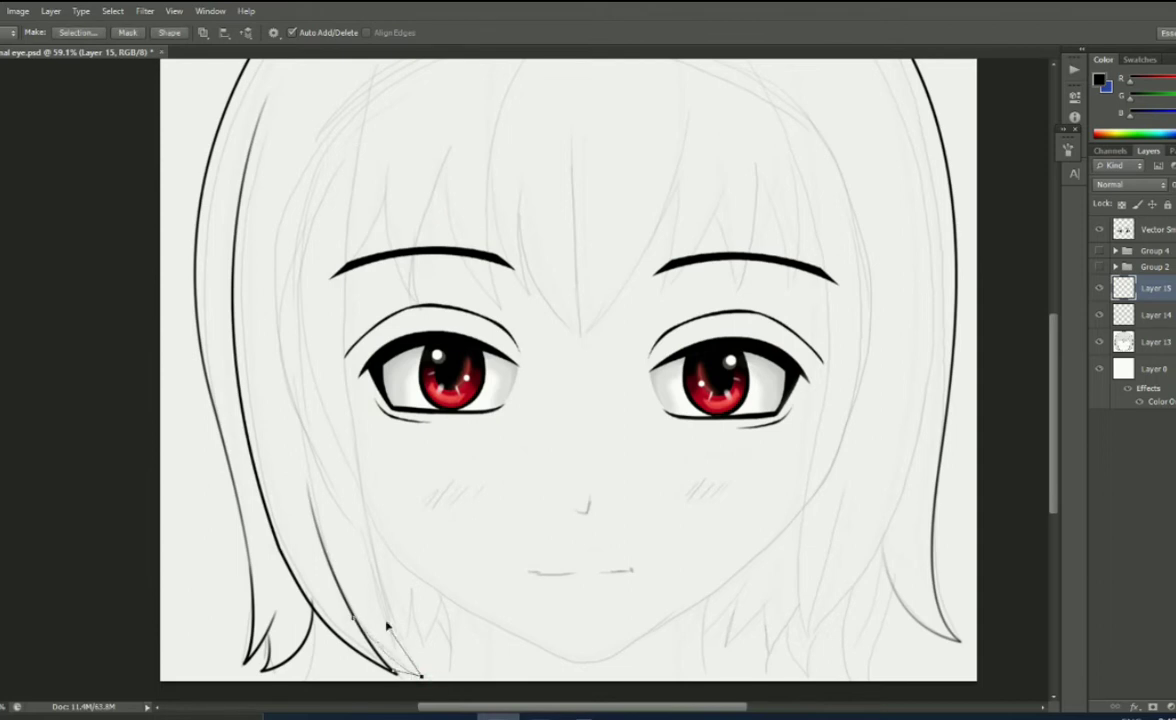
pyautogui.click(388, 625)
pyautogui.click(367, 547)
pyautogui.scroll(5, 352, 290)
pyautogui.click(304, 336)
pyautogui.click(382, 237)
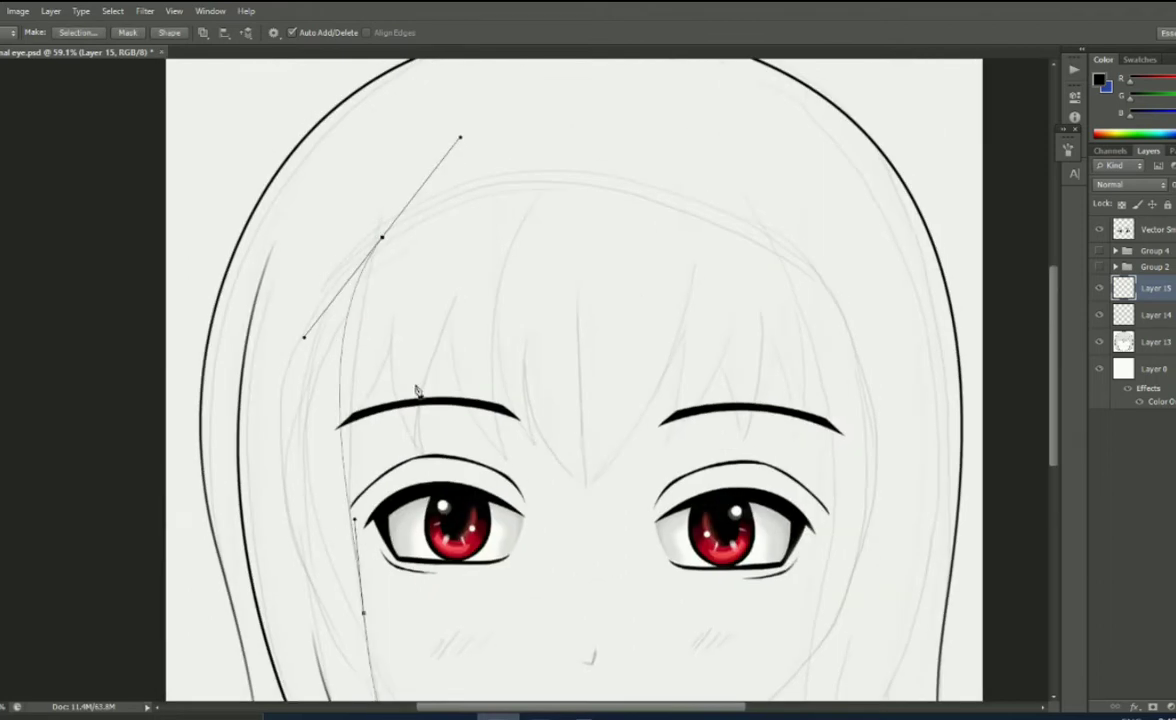
pyautogui.rightClick(417, 390)
pyautogui.click(460, 486)
pyautogui.press('Return')
pyautogui.rightClick(389, 389)
pyautogui.click(433, 412)
pyautogui.scroll(-2, 288, 560)
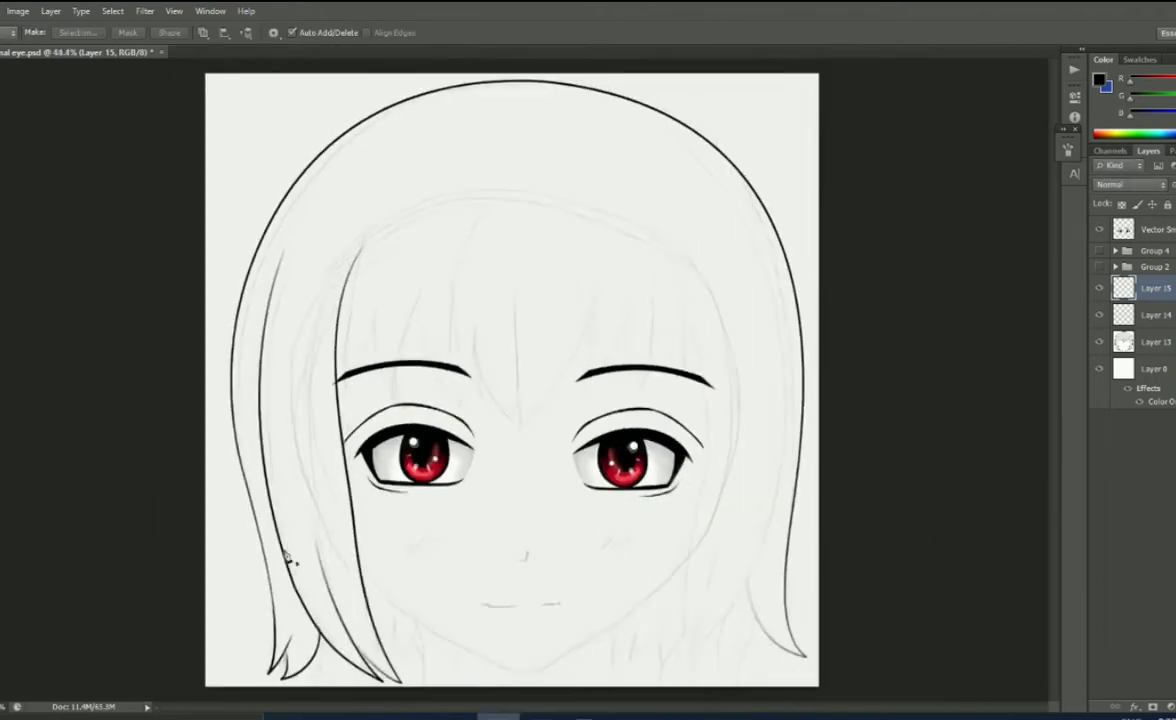
pyautogui.scroll(1, 288, 560)
# - Trace a bang strand path by the left eyebrow, then start a path along the left cheek and jaw
pyautogui.click(341, 367)
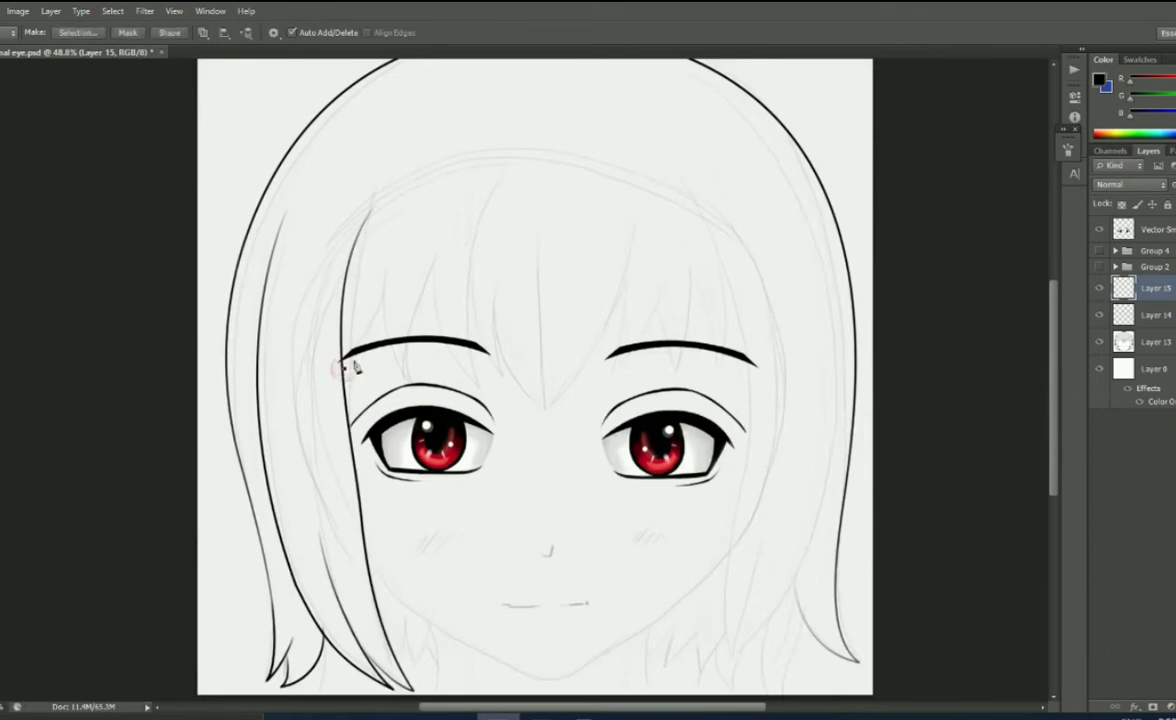
pyautogui.moveTo(386, 274); pyautogui.dragTo(388, 240)
pyautogui.moveTo(406, 376)
pyautogui.mouseDown()
pyautogui.moveTo(441, 255)
pyautogui.moveTo(551, 118)
pyautogui.mouseUp()
pyautogui.scroll(8, 466, 230)
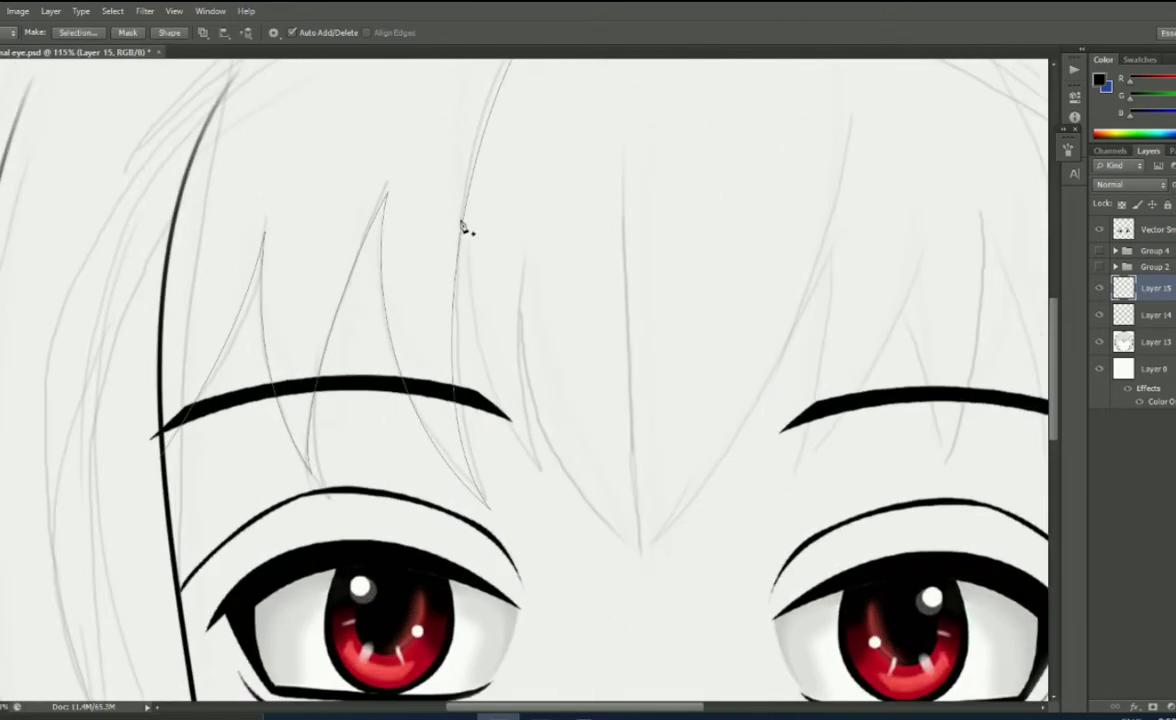
pyautogui.moveTo(533, 481); pyautogui.dragTo(577, 383)
pyautogui.scroll(-7, 577, 383)
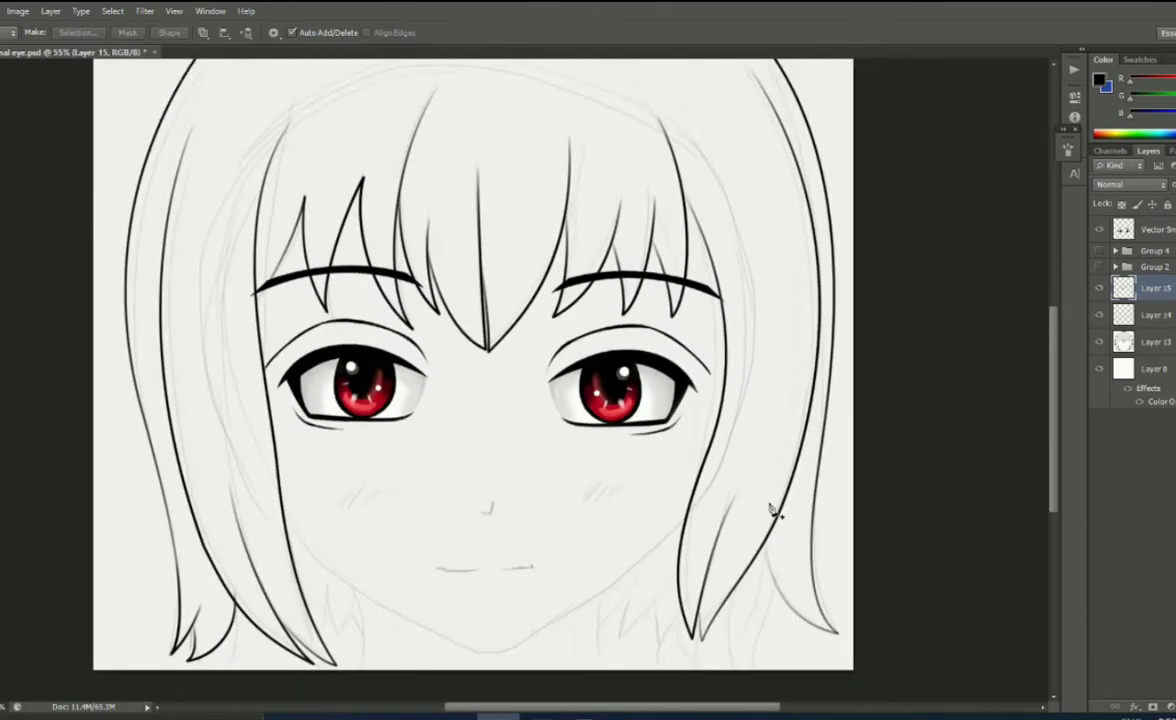
pyautogui.scroll(-2, 640, 349)
pyautogui.scroll(2, 577, 475)
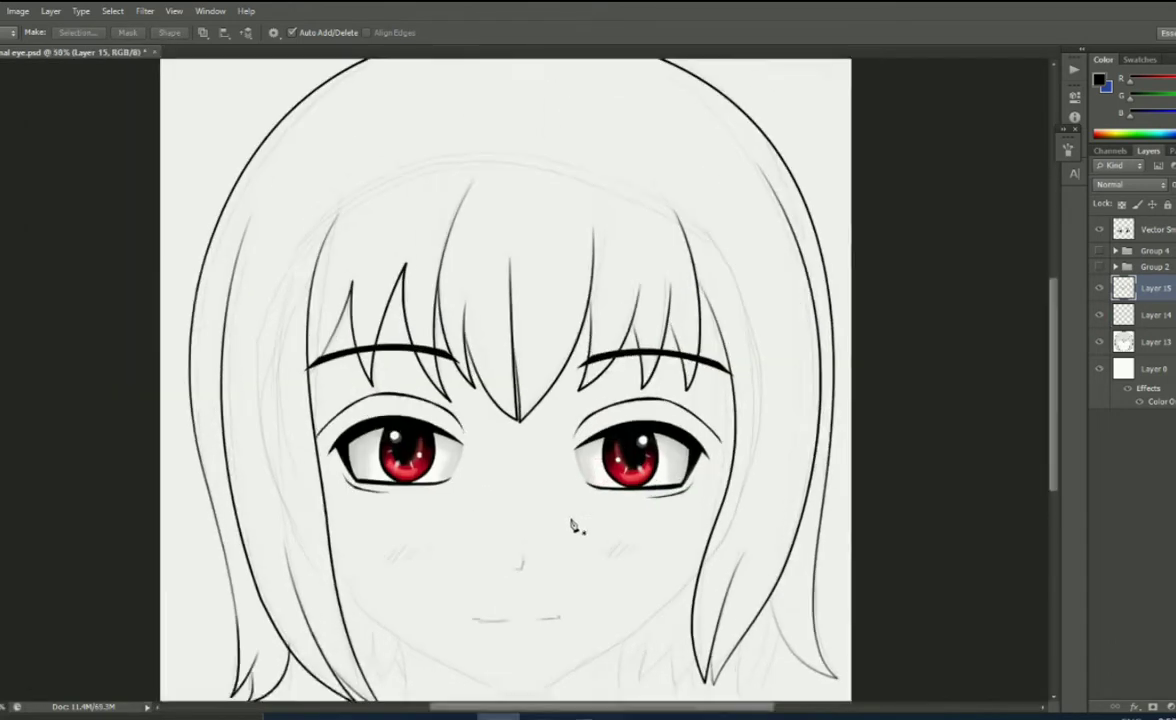
pyautogui.scroll(2, 352, 377)
pyautogui.click(316, 324)
pyautogui.click(429, 466)
# - Close the jaw path across the chin, ink the jawline in black, and deselect
pyautogui.click(541, 526)
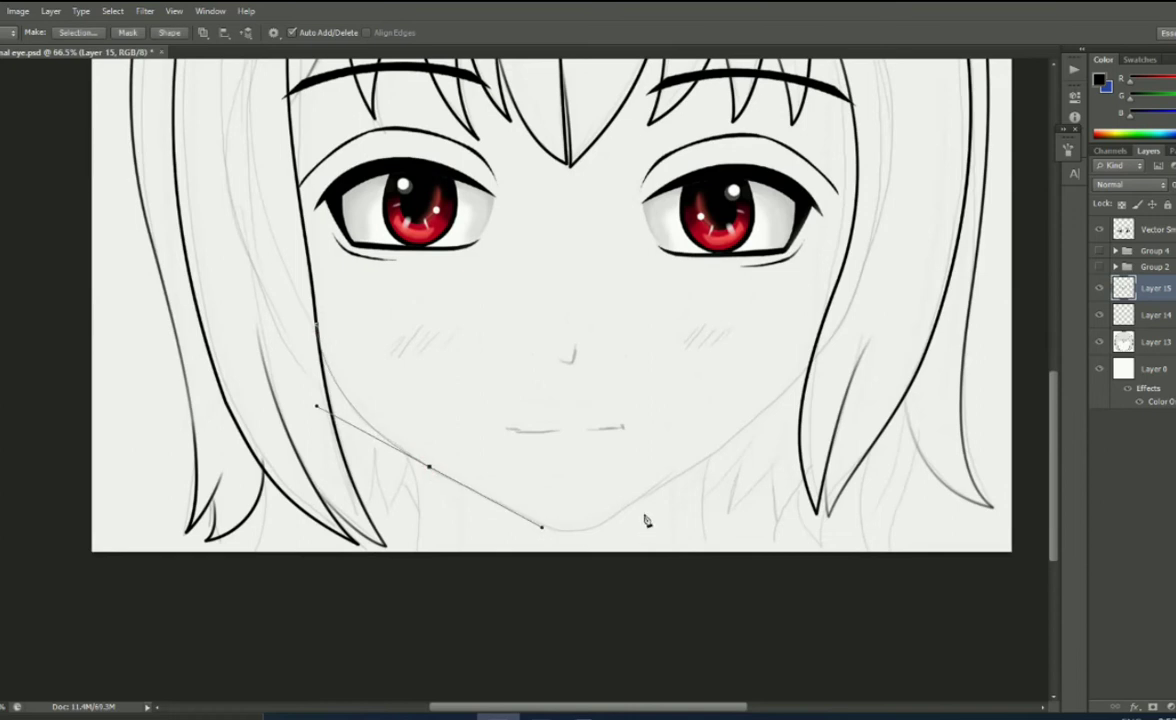
pyautogui.moveTo(629, 508); pyautogui.dragTo(694, 469)
pyautogui.click(812, 352)
pyautogui.rightClick(782, 344)
pyautogui.click(835, 407)
pyautogui.click(680, 244)
pyautogui.rightClick(785, 334)
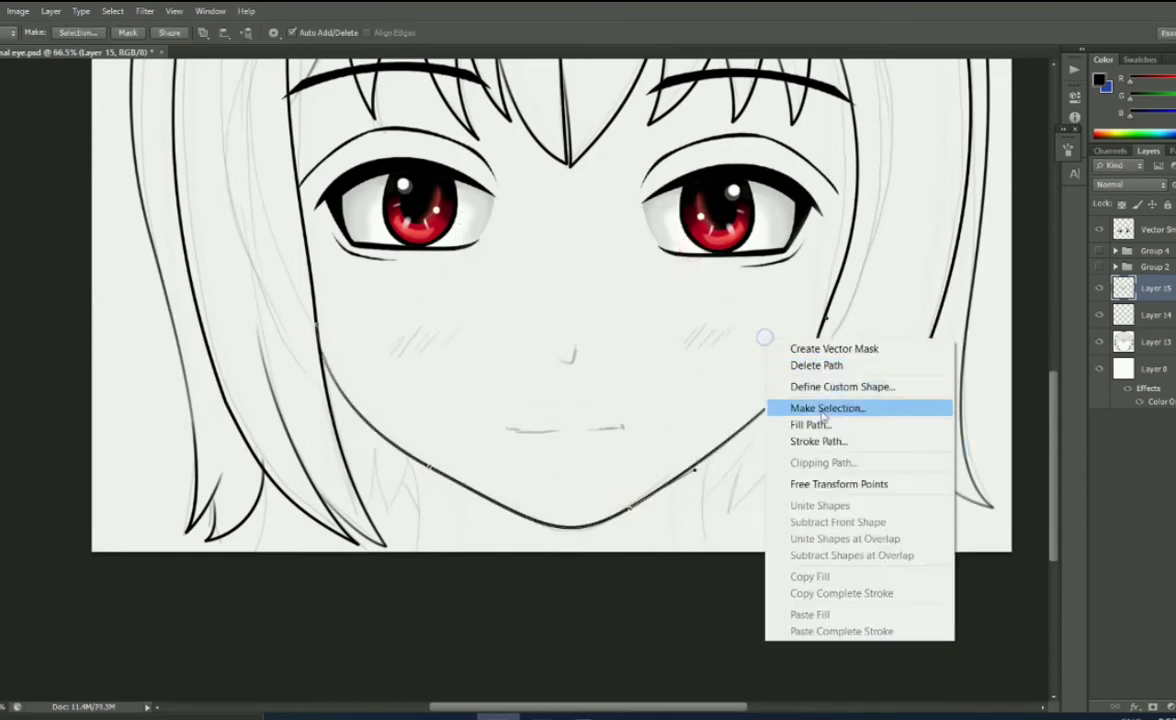
pyautogui.press('Escape')
pyautogui.hotkey('ctrl', 'd')
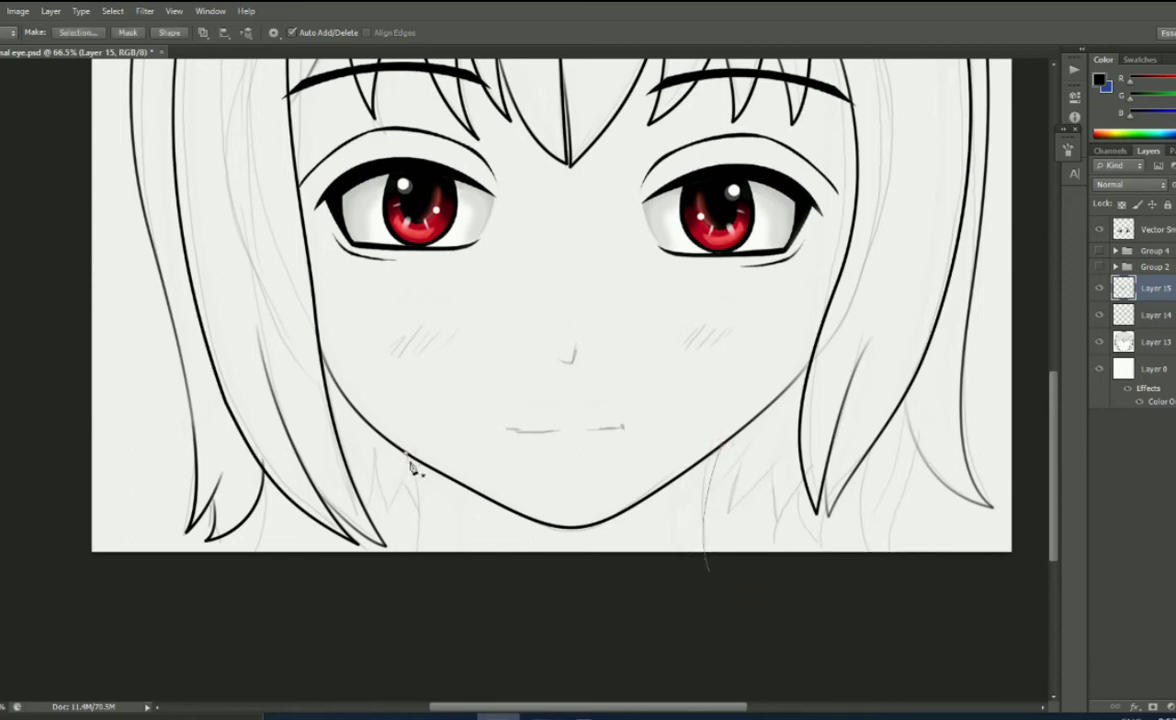
# - Trace the spiky hair tufts on both sides of the neck with Pen paths
pyautogui.scroll(3, 376, 492)
pyautogui.moveTo(379, 402); pyautogui.dragTo(397, 380)
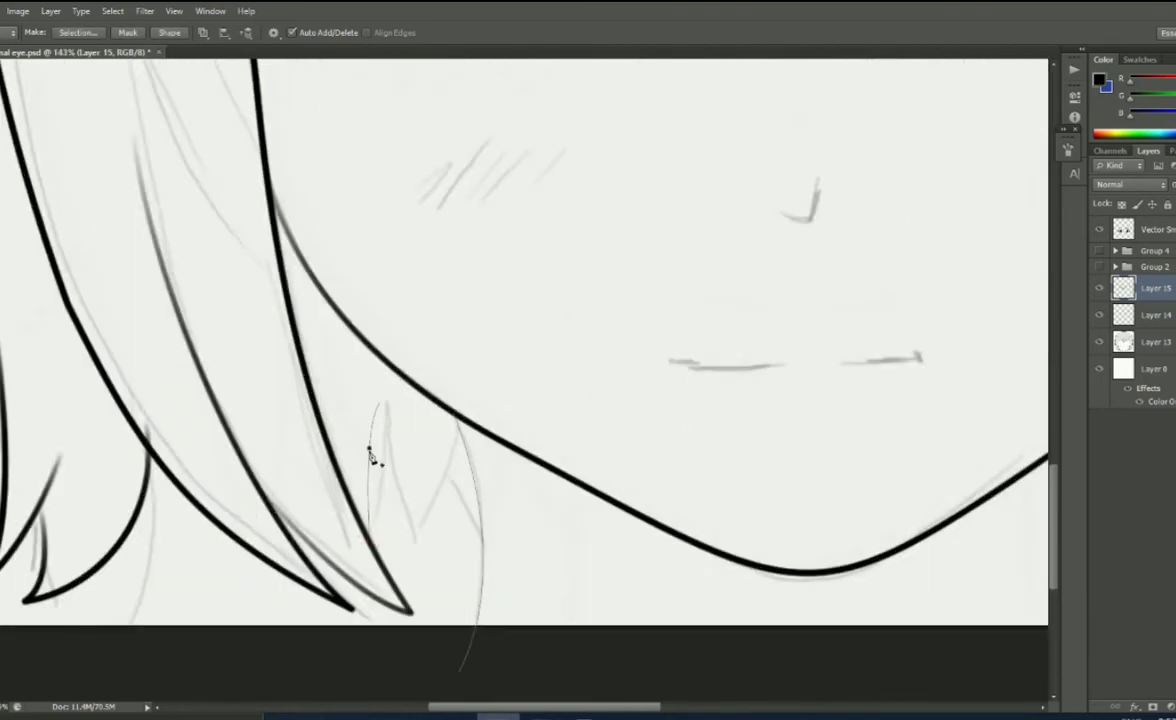
pyautogui.moveTo(420, 551)
pyautogui.mouseDown()
pyautogui.moveTo(413, 512)
pyautogui.moveTo(433, 467)
pyautogui.mouseUp()
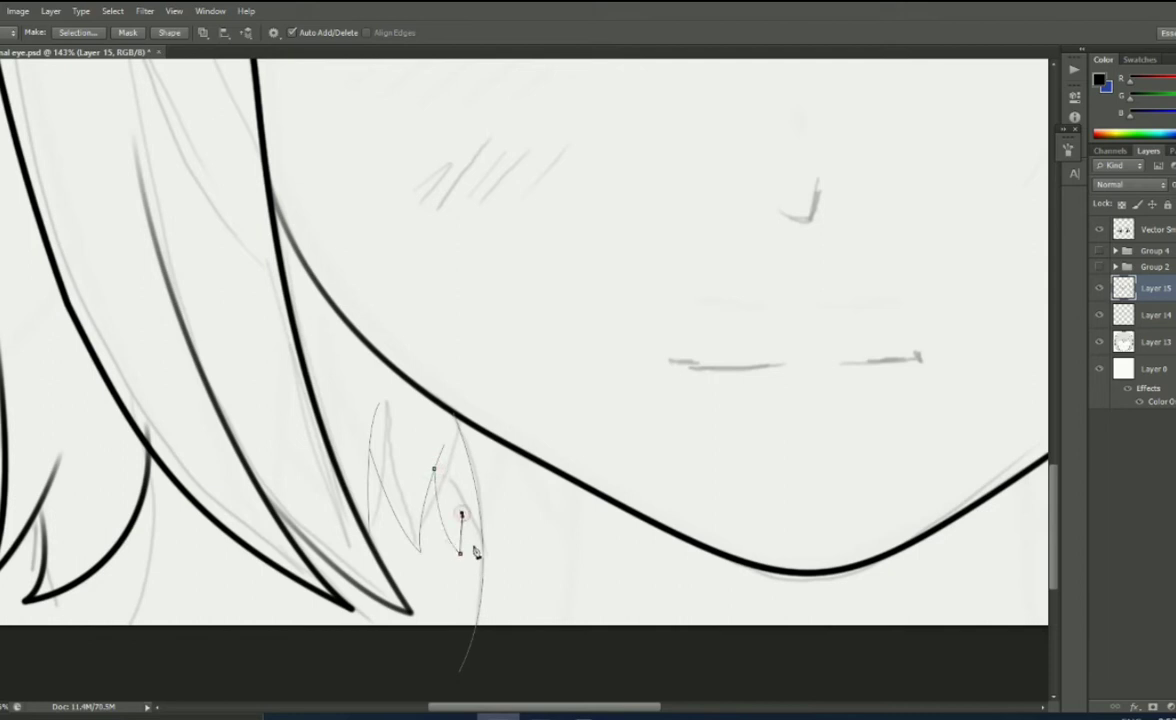
pyautogui.scroll(-2, 684, 443)
pyautogui.scroll(1, 684, 443)
pyautogui.click(619, 461)
pyautogui.click(660, 383)
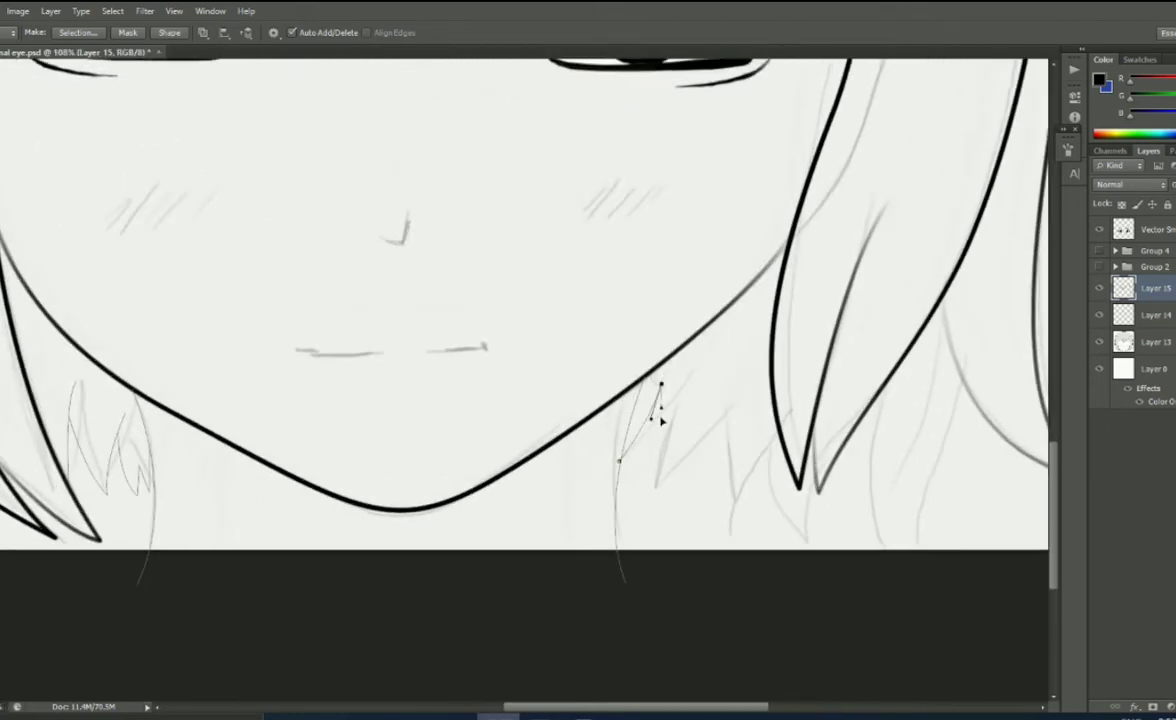
pyautogui.click(657, 457)
pyautogui.click(685, 408)
pyautogui.click(723, 405)
pyautogui.click(737, 359)
pyautogui.moveTo(735, 497); pyautogui.dragTo(761, 533)
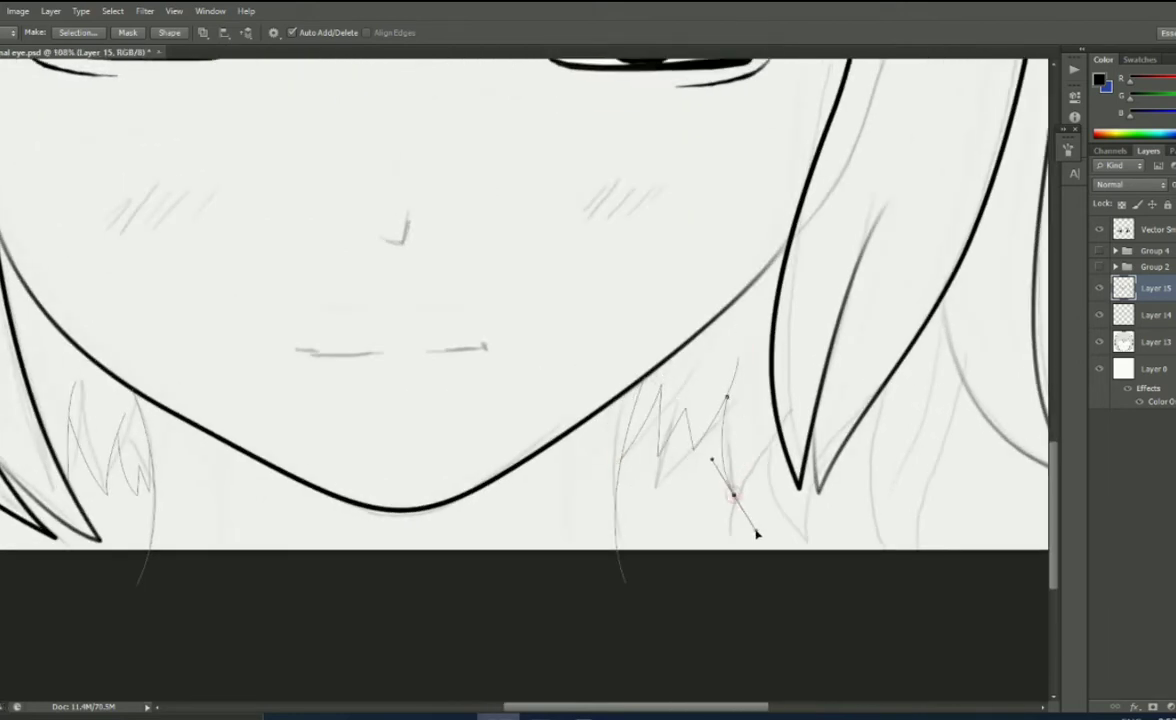
# - Stroke the neck tuft paths in black with the brush
pyautogui.scroll(4, 745, 395)
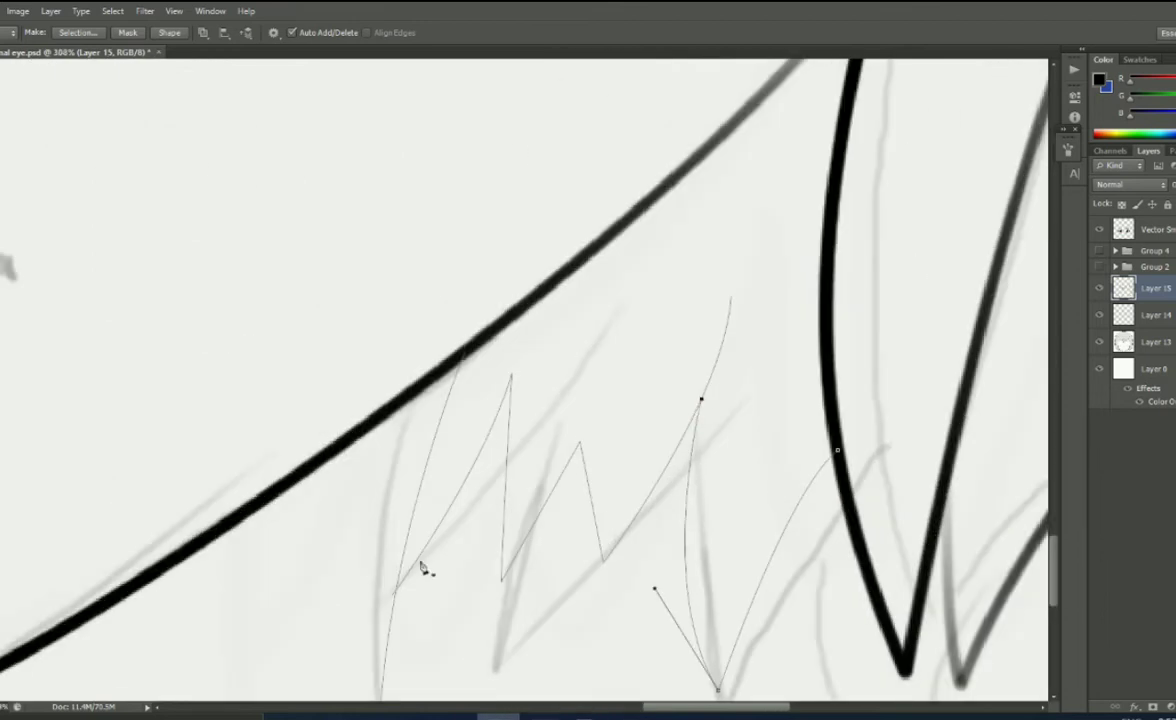
pyautogui.scroll(1, 557, 495)
pyautogui.hscroll(1, 557, 495)
pyautogui.scroll(-5, 557, 495)
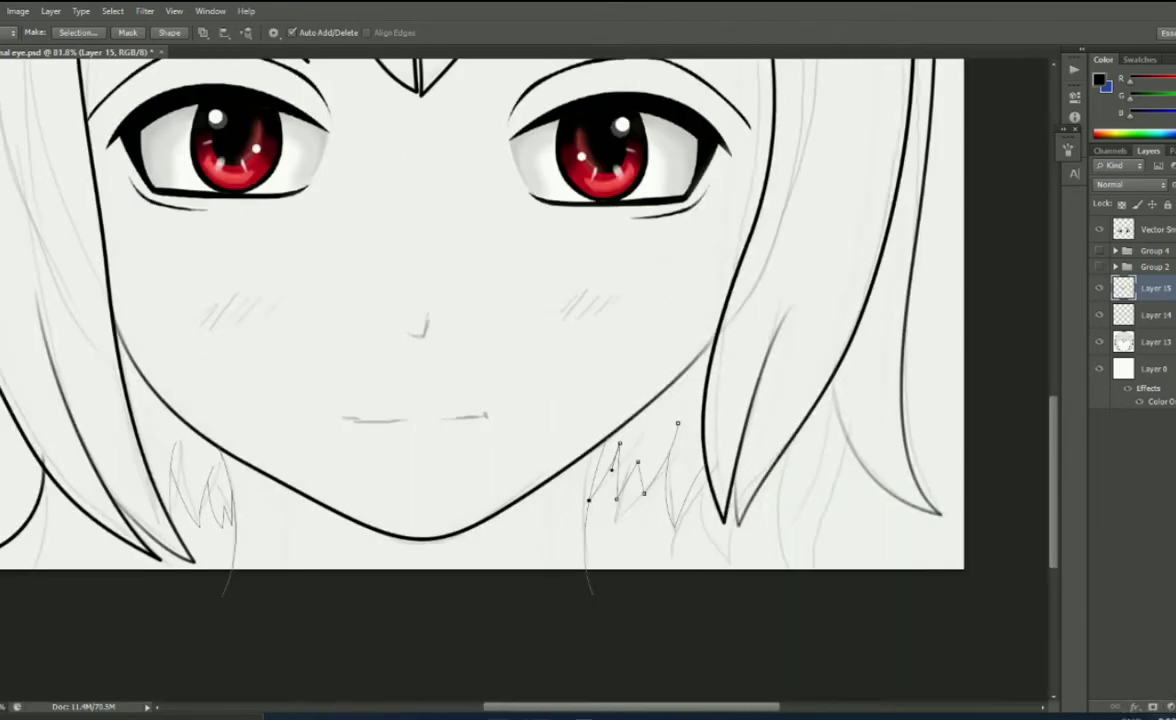
pyautogui.rightClick(648, 531)
pyautogui.click(690, 318)
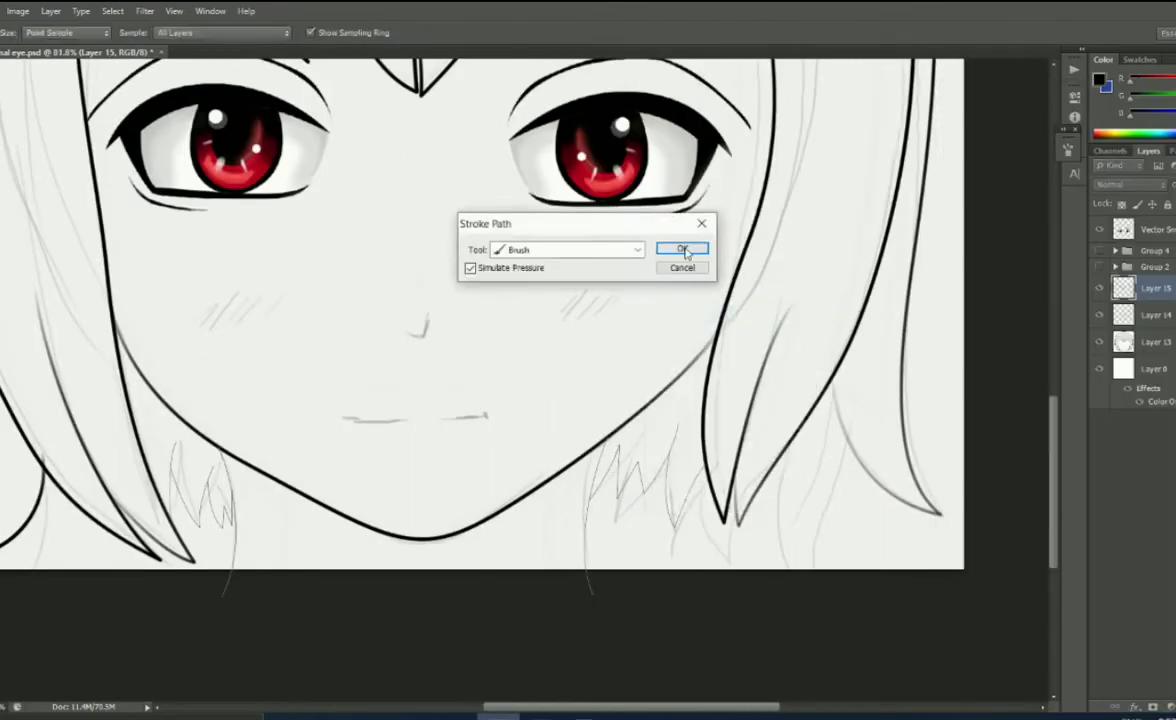
pyautogui.click(685, 247)
pyautogui.rightClick(660, 378)
pyautogui.click(718, 476)
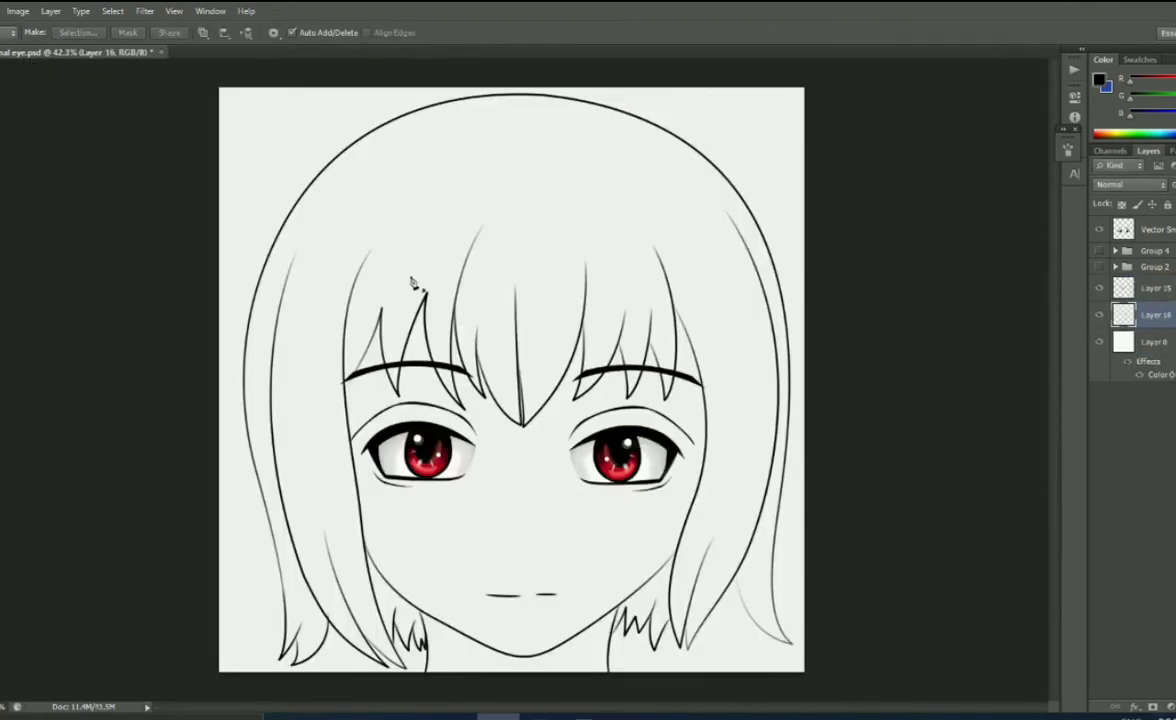
# - Start a curved path along the left outer hair and its lower tips
pyautogui.moveTo(251, 455); pyautogui.dragTo(262, 540)
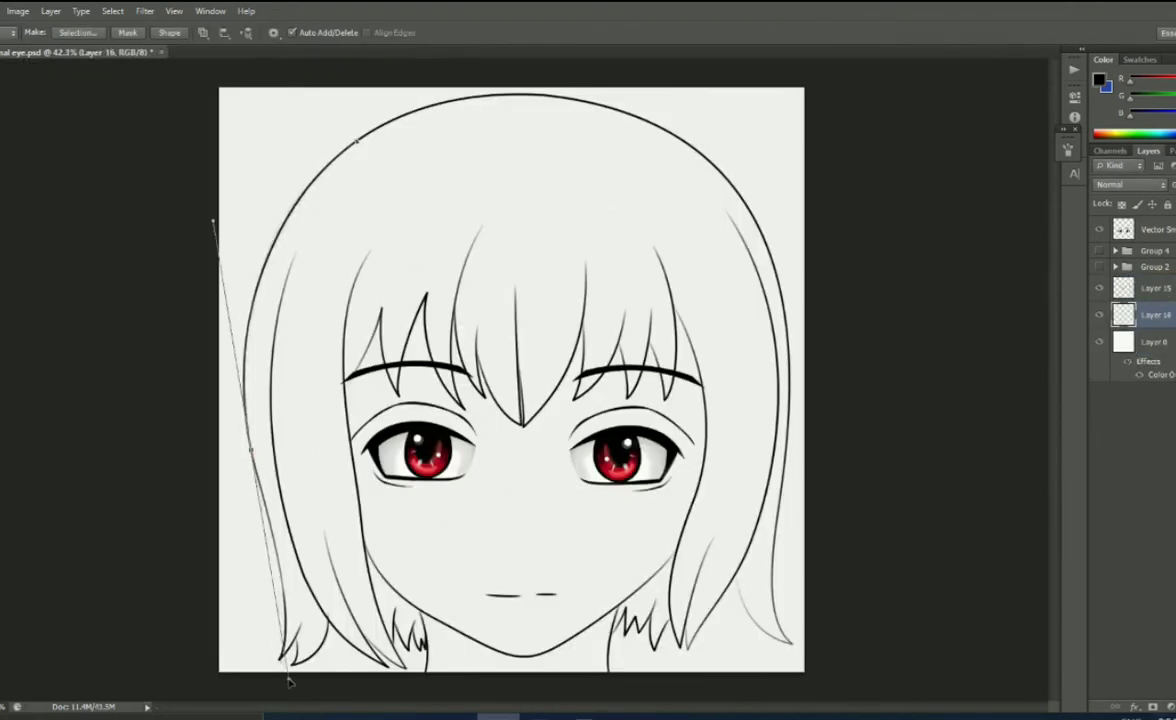
pyautogui.scroll(3, 262, 540)
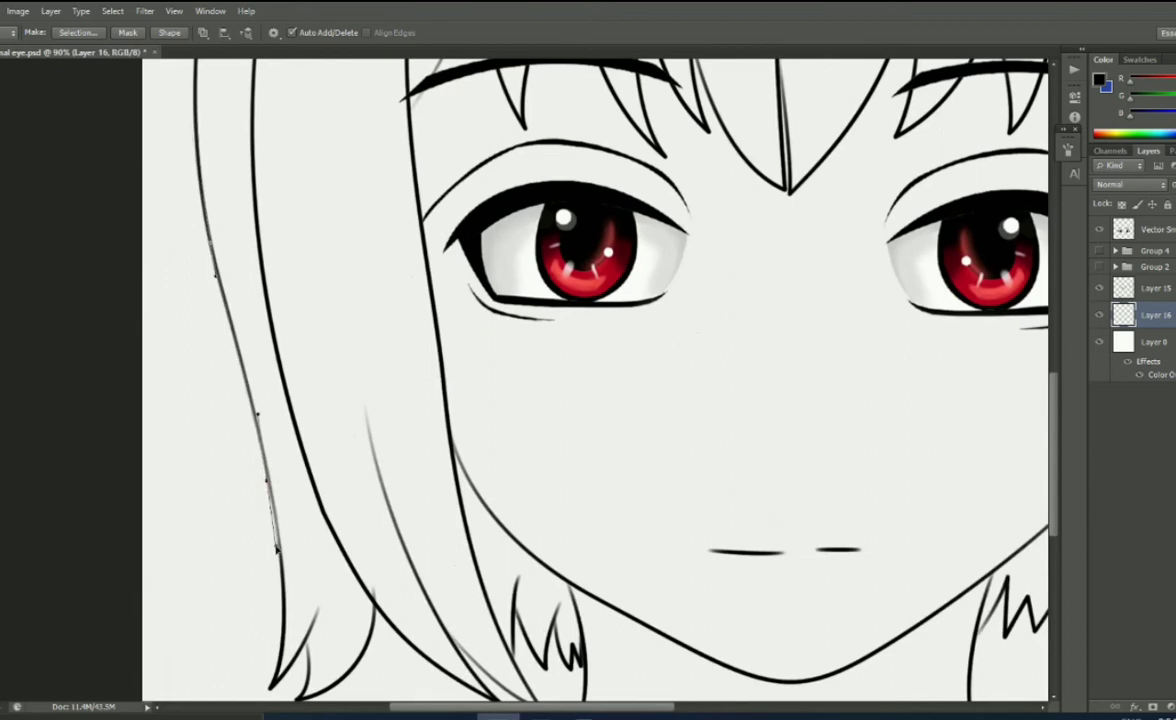
pyautogui.scroll(-3, 255, 580)
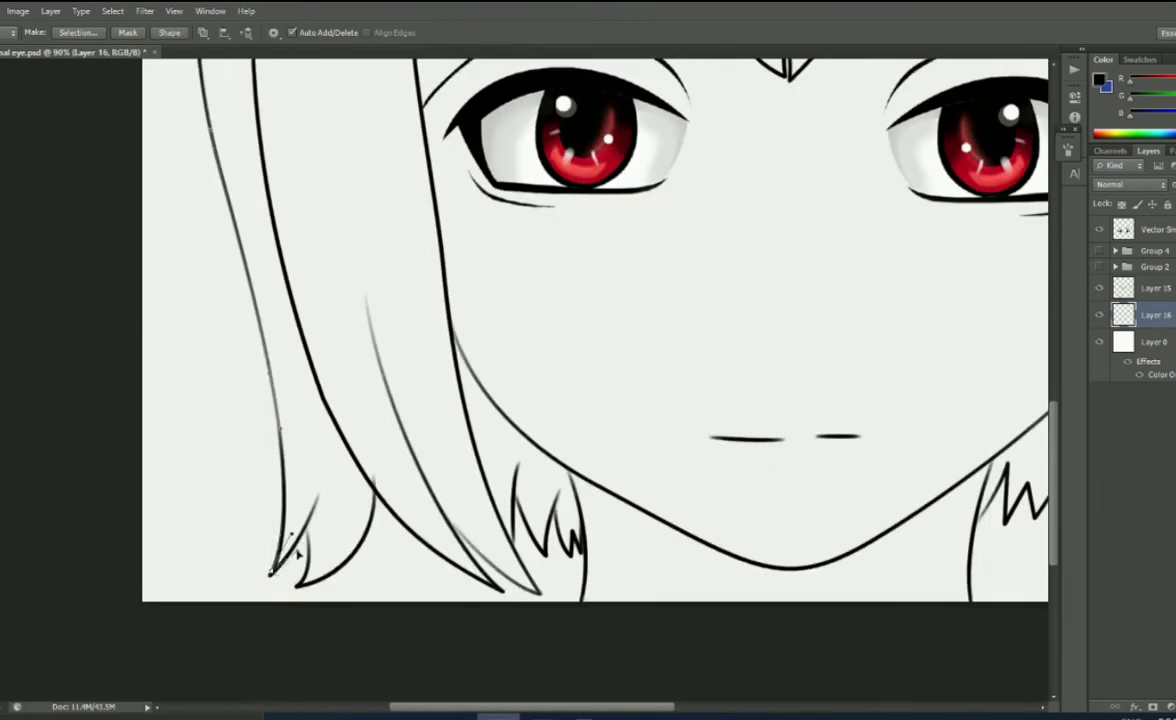
pyautogui.moveTo(374, 490); pyautogui.dragTo(378, 428)
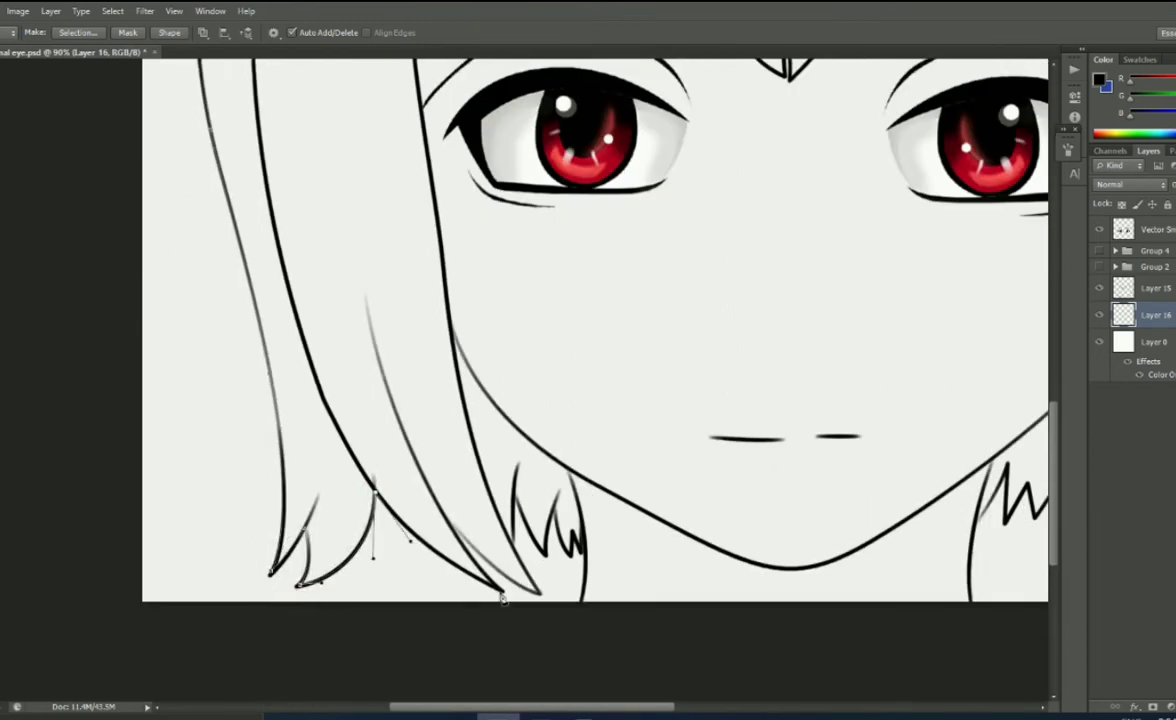
pyautogui.click(447, 521)
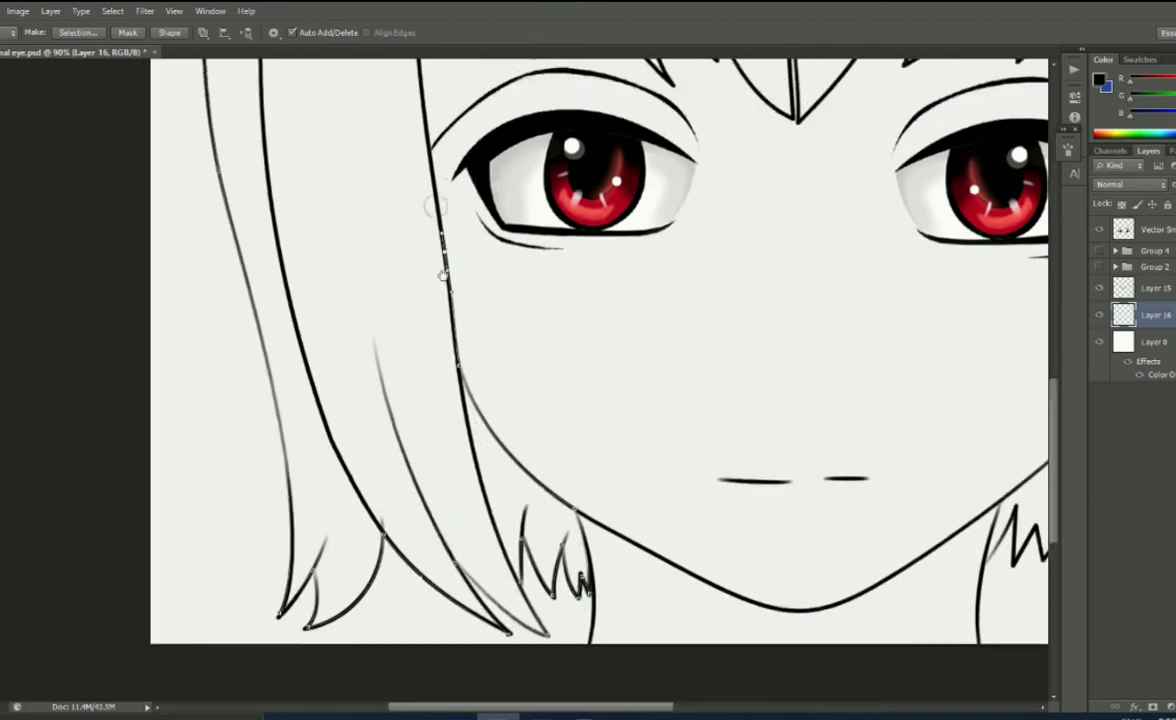
pyautogui.scroll(12, 441, 257)
pyautogui.hscroll(4, 250, 437)
# - Trace the bang strands from the left eyebrow to the central strand
pyautogui.click(249, 439)
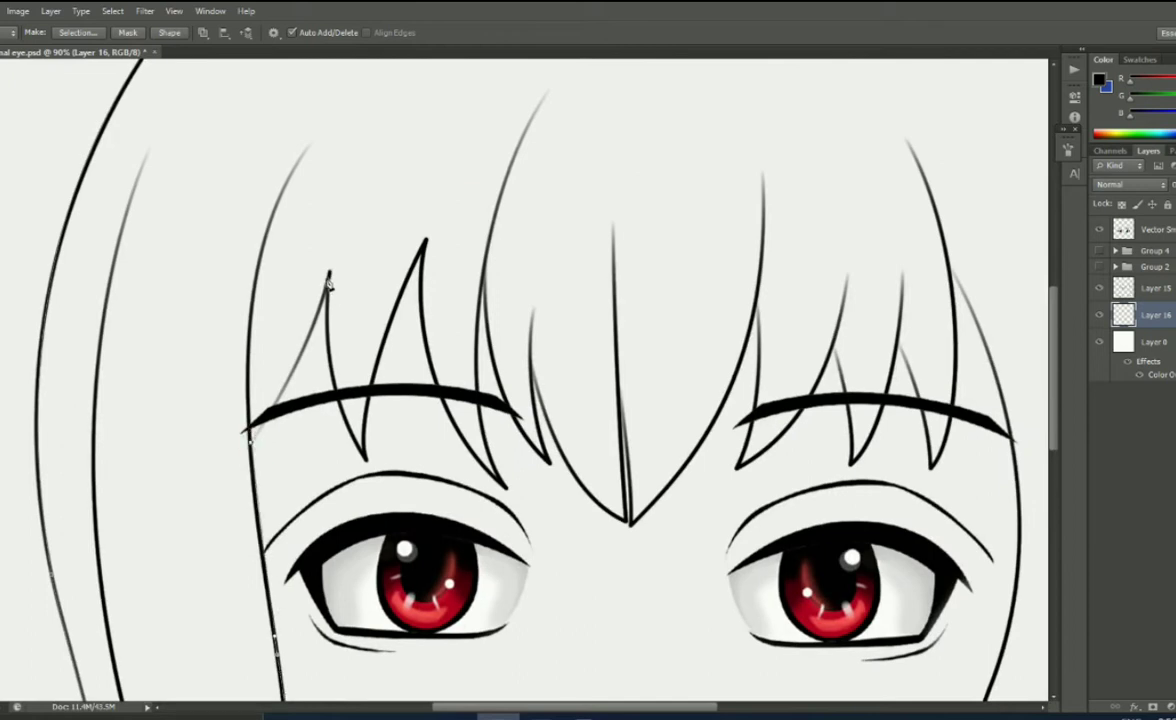
pyautogui.moveTo(328, 274); pyautogui.dragTo(354, 185)
pyautogui.click(365, 459)
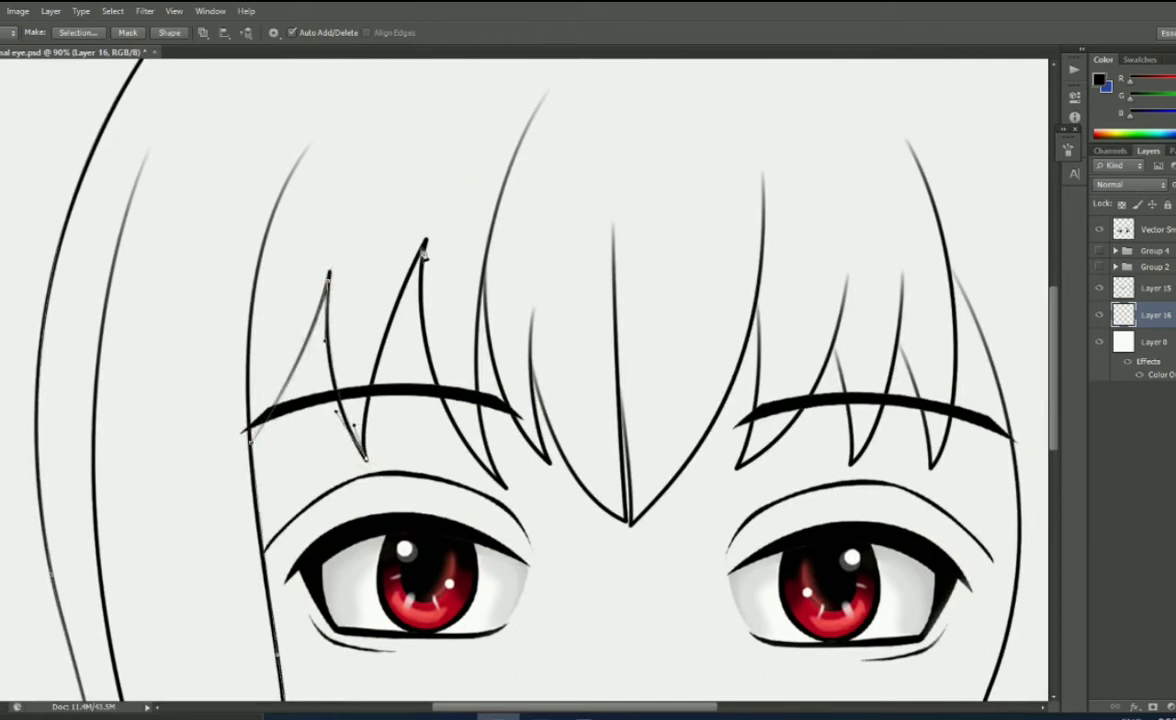
pyautogui.moveTo(424, 243); pyautogui.dragTo(416, 291)
pyautogui.moveTo(502, 484); pyautogui.dragTo(535, 512)
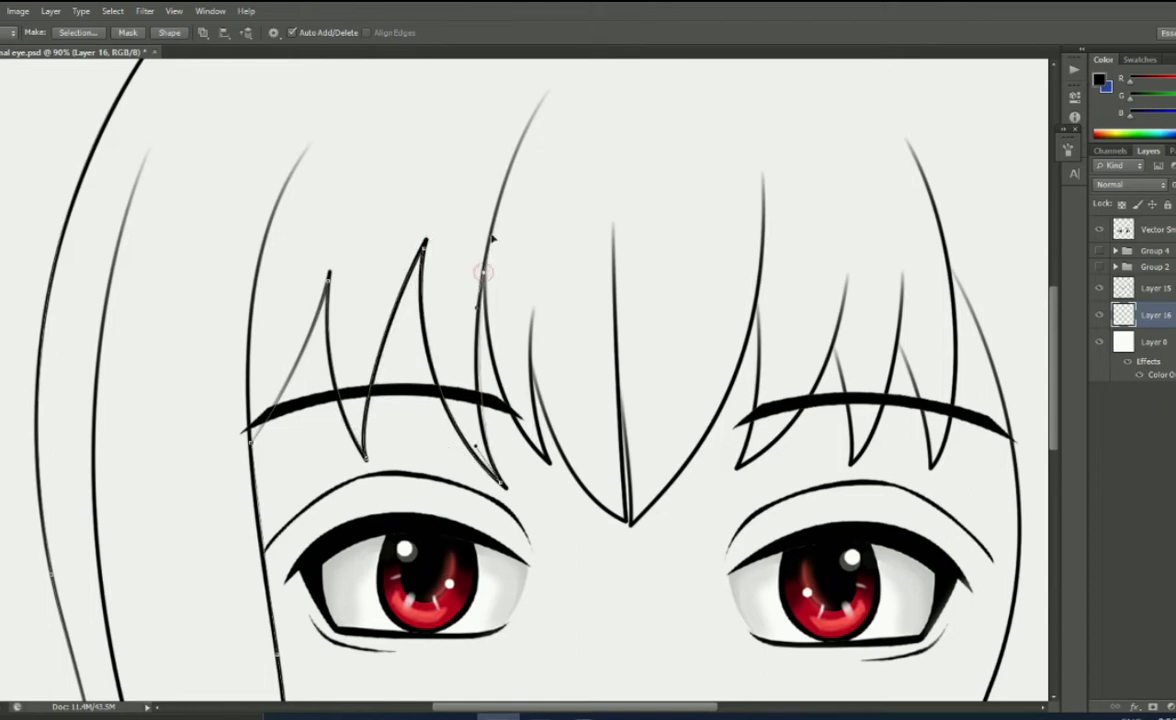
pyautogui.moveTo(482, 272); pyautogui.dragTo(481, 336)
pyautogui.moveTo(548, 462); pyautogui.dragTo(500, 420)
pyautogui.click(530, 362)
# - Continue the path across the bang strands over the right eye to the last strand tip
pyautogui.click(630, 521)
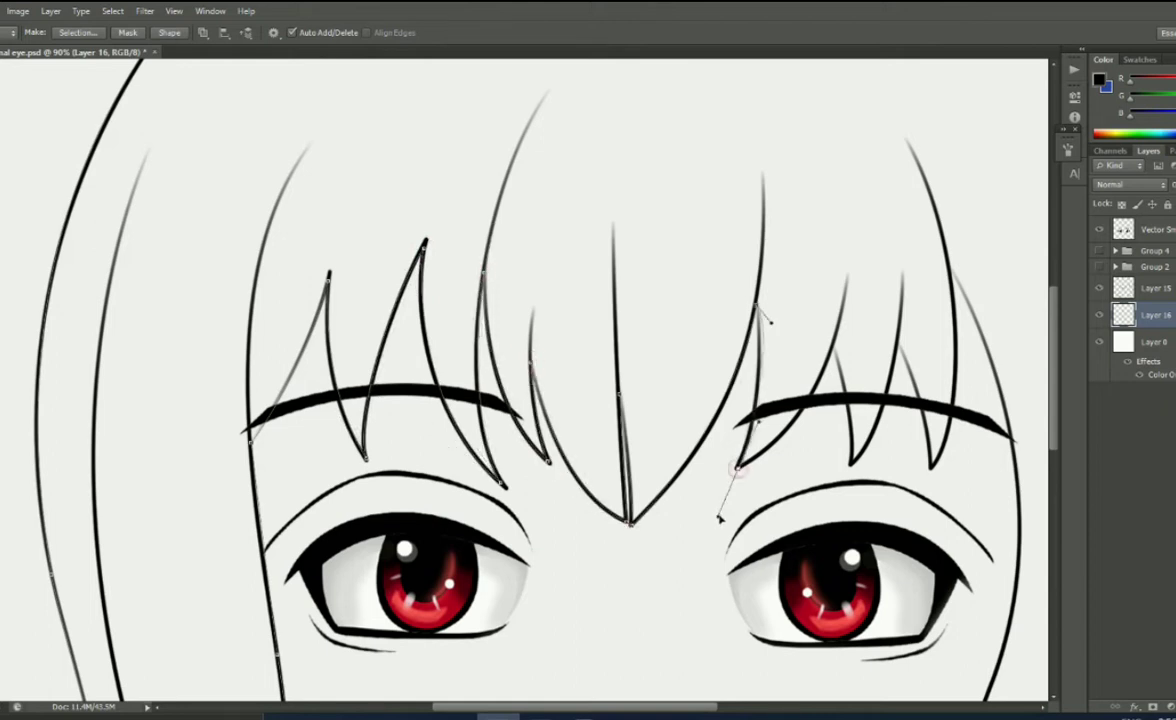
pyautogui.click(756, 303)
pyautogui.moveTo(737, 465); pyautogui.dragTo(713, 526)
pyautogui.click(833, 346)
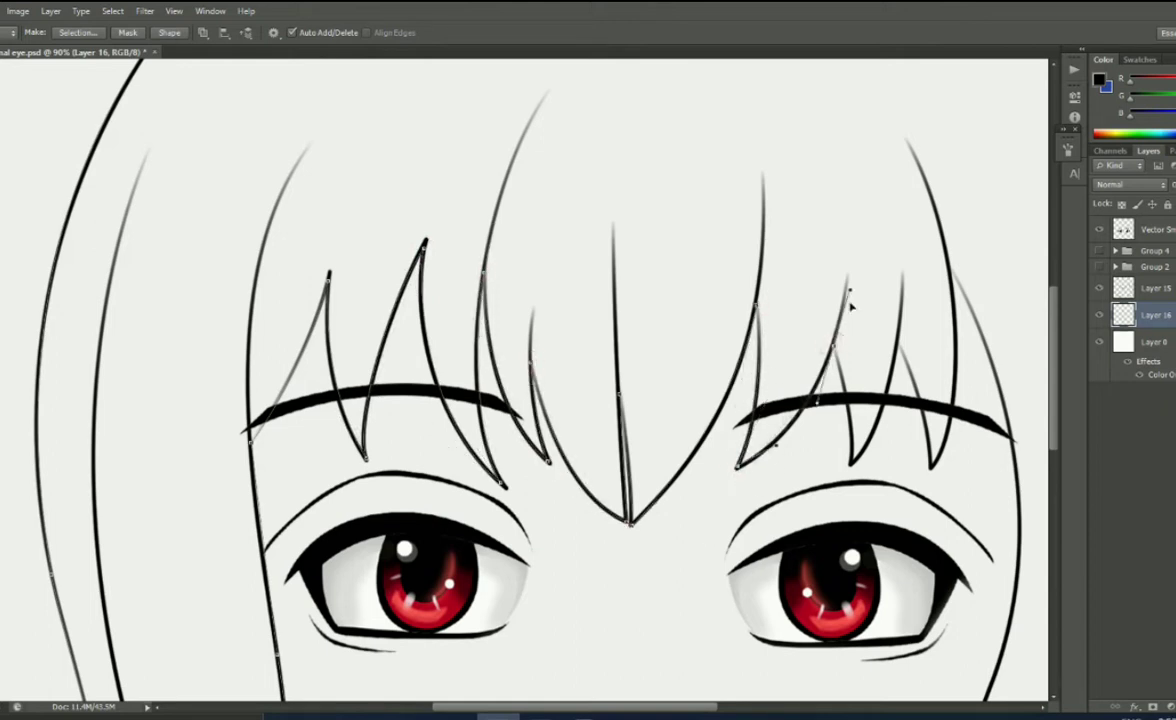
pyautogui.click(850, 464)
pyautogui.click(900, 342)
pyautogui.click(931, 472)
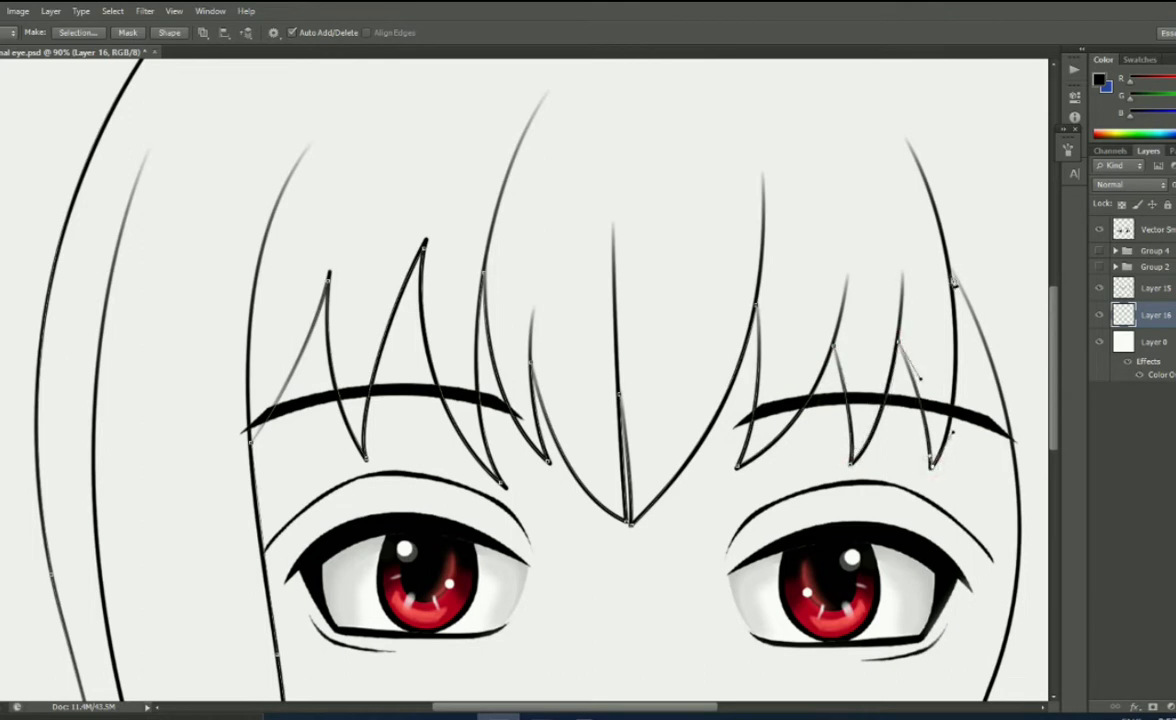
pyautogui.scroll(-3, 940, 197)
pyautogui.scroll(1, 808, 516)
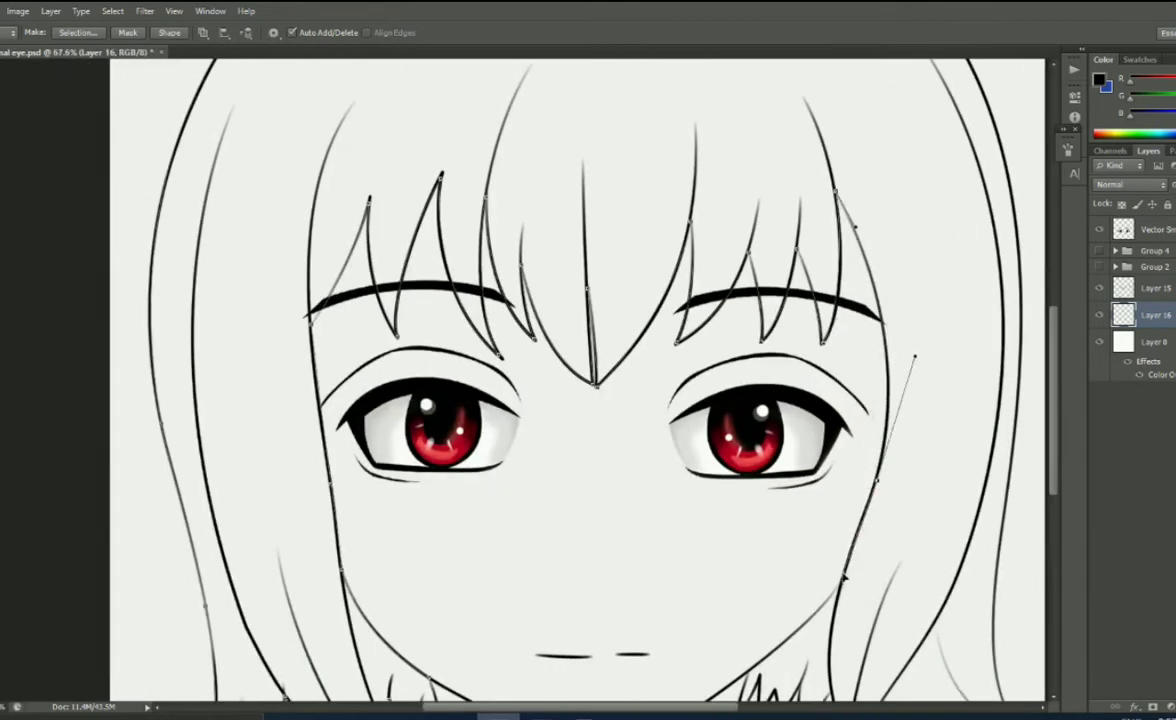
# - Extend the hair path down the right curve and reshape its curve over the top of the head
pyautogui.scroll(-5, 843, 578)
pyautogui.moveTo(814, 354)
pyautogui.mouseDown()
pyautogui.moveTo(738, 443)
pyautogui.moveTo(704, 511)
pyautogui.mouseUp()
pyautogui.scroll(5, 727, 465)
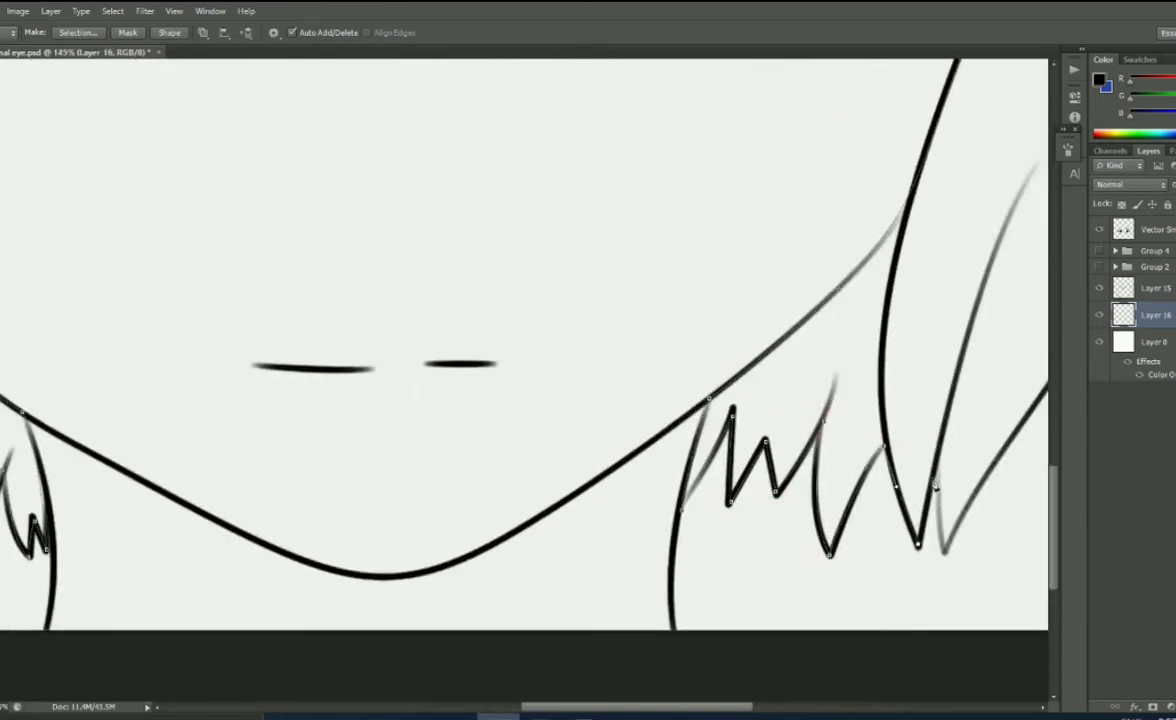
pyautogui.scroll(-3, 940, 520)
pyautogui.scroll(2, 840, 415)
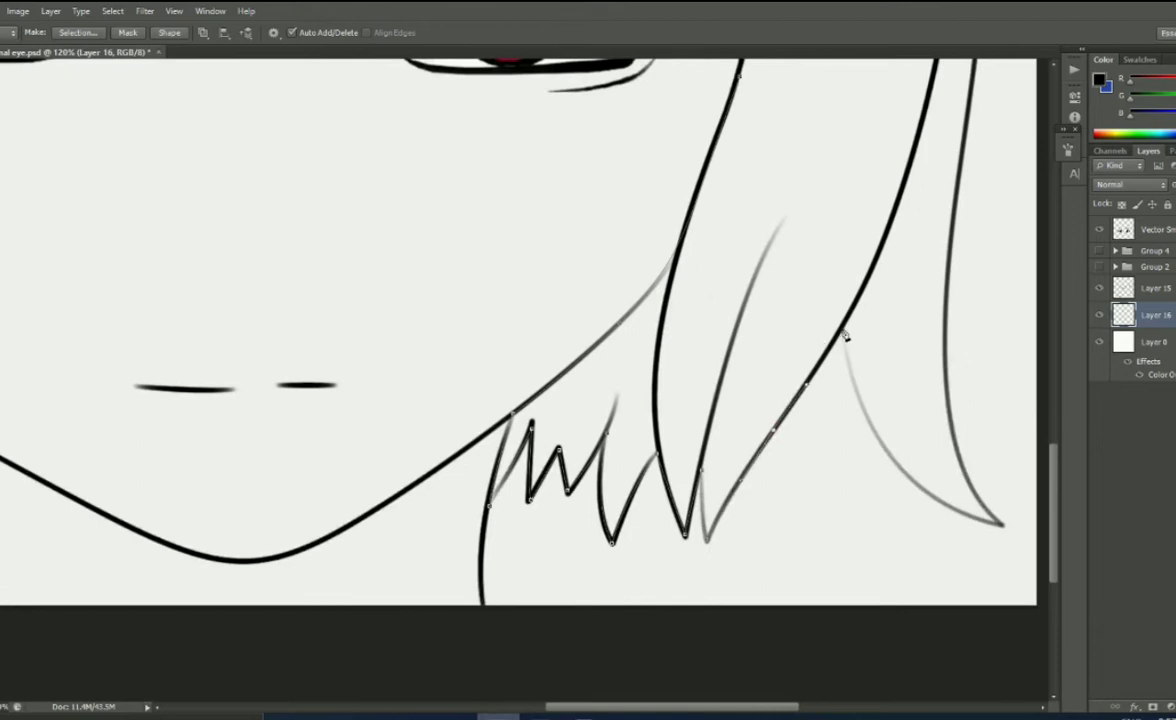
pyautogui.scroll(-2, 1005, 533)
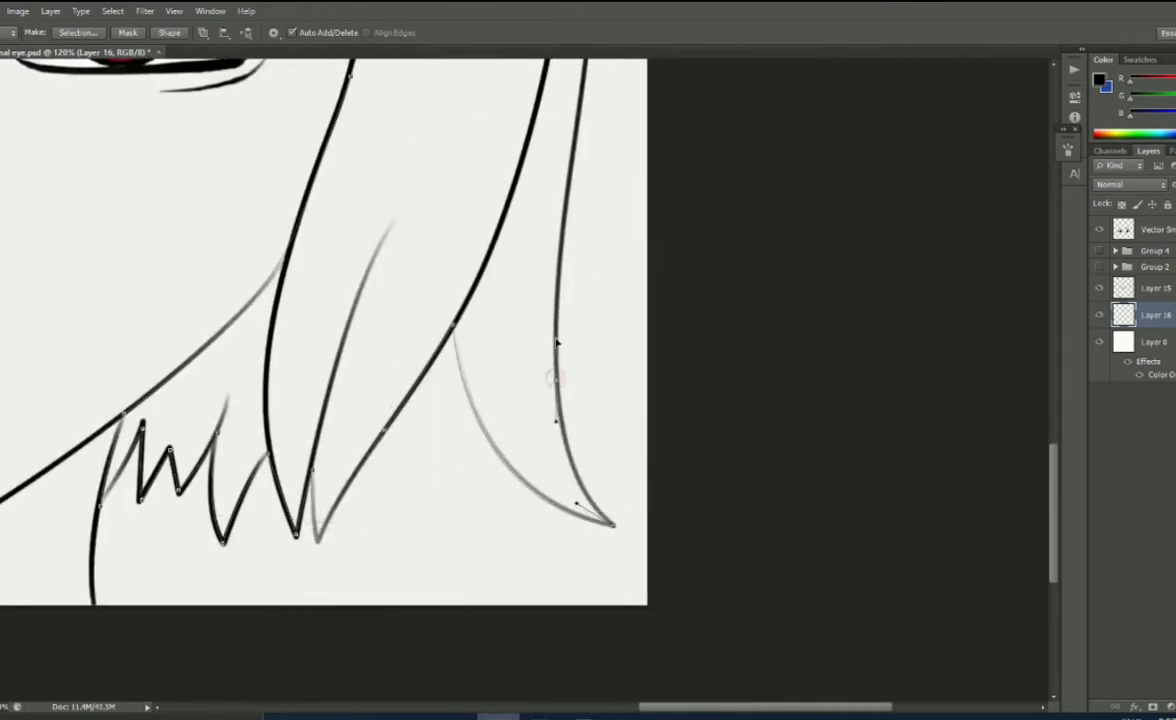
pyautogui.scroll(-2, 798, 400)
pyautogui.scroll(1, 798, 400)
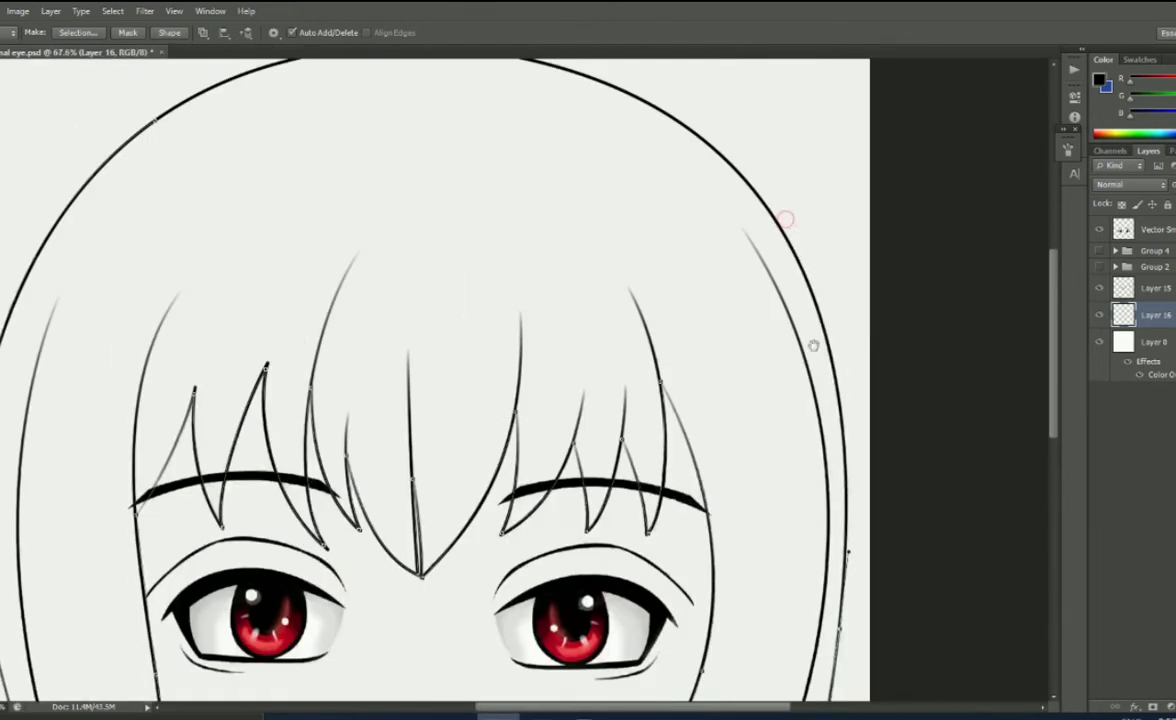
pyautogui.scroll(1, 782, 218)
pyautogui.scroll(2, 463, 118)
pyautogui.moveTo(513, 141)
pyautogui.mouseDown()
pyautogui.moveTo(253, 133)
pyautogui.moveTo(341, 126)
pyautogui.moveTo(367, 140)
pyautogui.mouseUp()
pyautogui.click(341, 157)
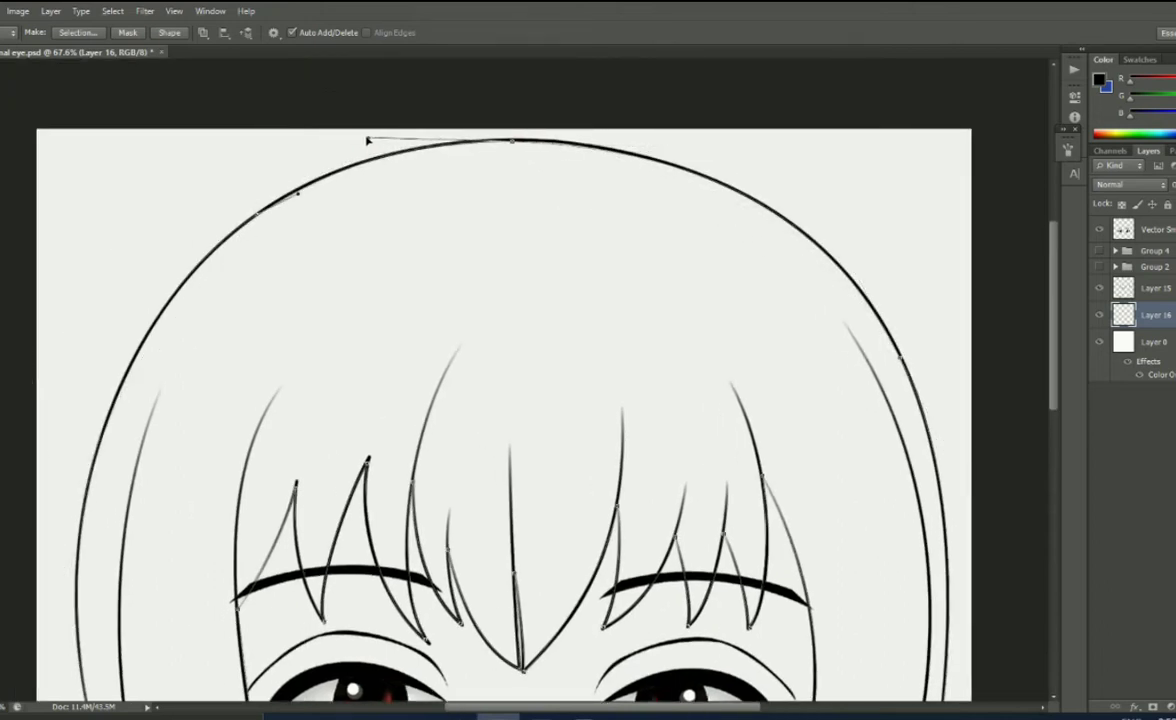
pyautogui.scroll(2, 527, 163)
# - Convert the hair outline path into a selection
pyautogui.scroll(-4, 525, 163)
pyautogui.rightClick(530, 174)
pyautogui.click(590, 252)
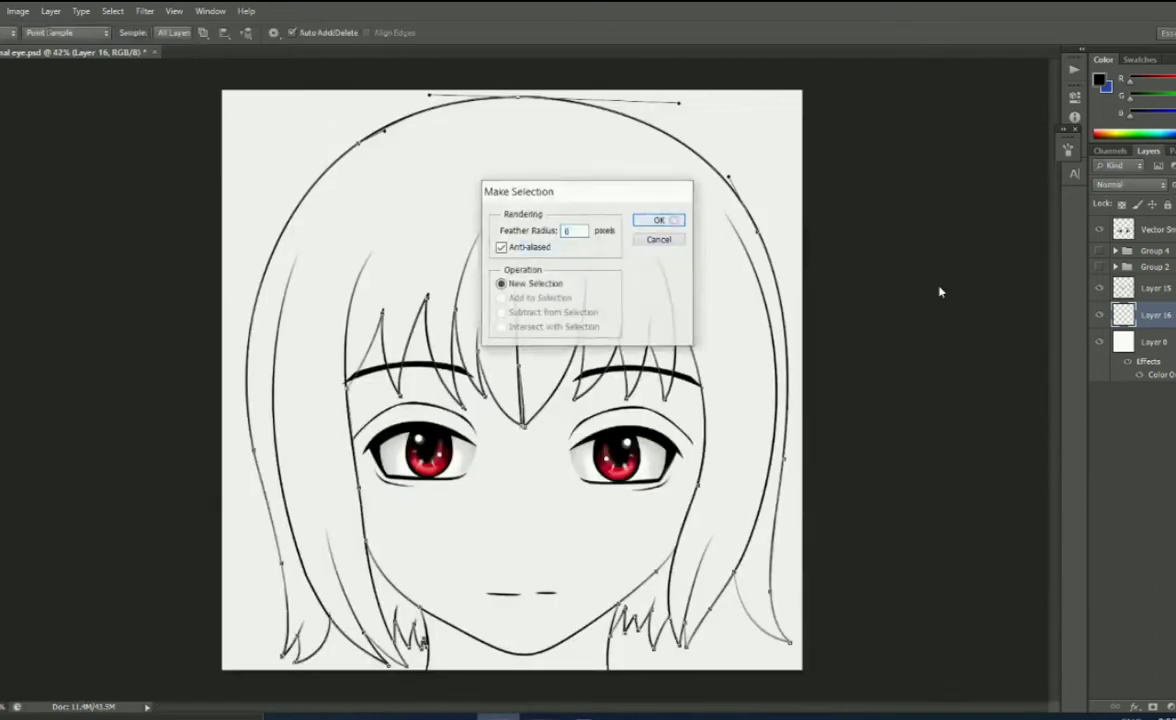
pyautogui.press('Return')
# - Fill the hair selection with a flat blue-grey using the Paint Bucket
pyautogui.click(1099, 79)
pyautogui.click(901, 296)
pyautogui.click(807, 253)
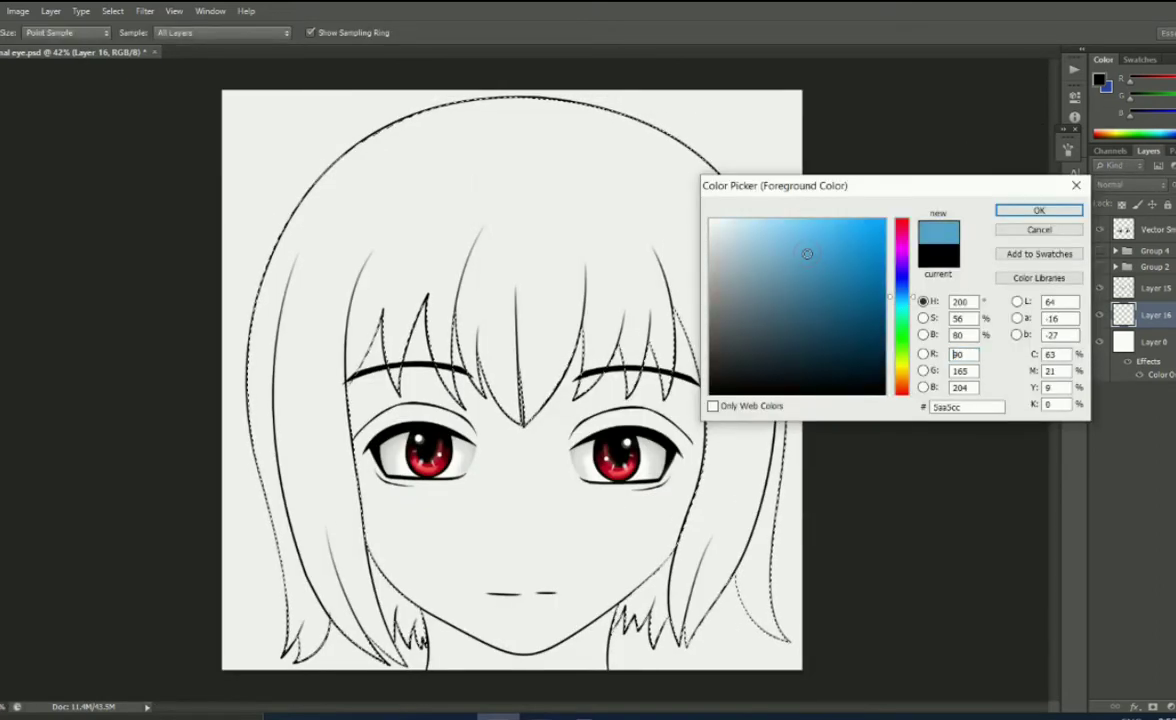
pyautogui.moveTo(807, 253); pyautogui.dragTo(772, 291)
pyautogui.press('Return')
pyautogui.press('g')
pyautogui.click(383, 293)
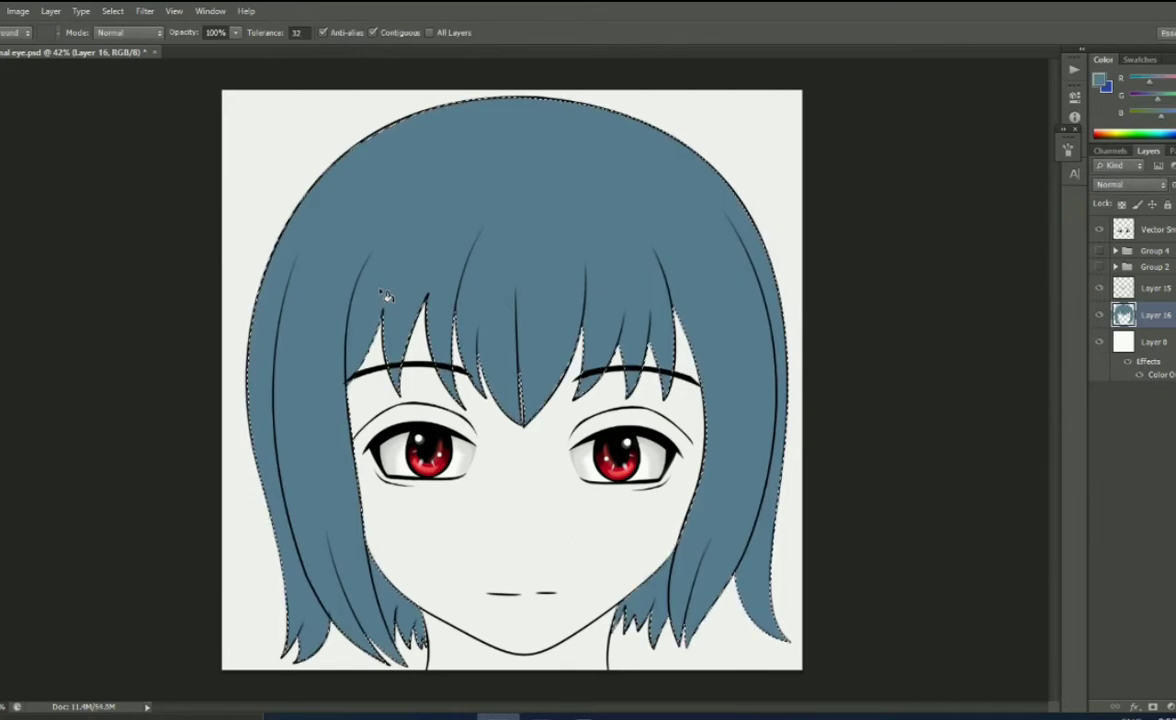
# - Set a darker blue foreground and ready the Brush with its settings panel
pyautogui.click(1099, 79)
pyautogui.click(793, 328)
pyautogui.press('Return')
pyautogui.press('b')
pyautogui.press('F5')
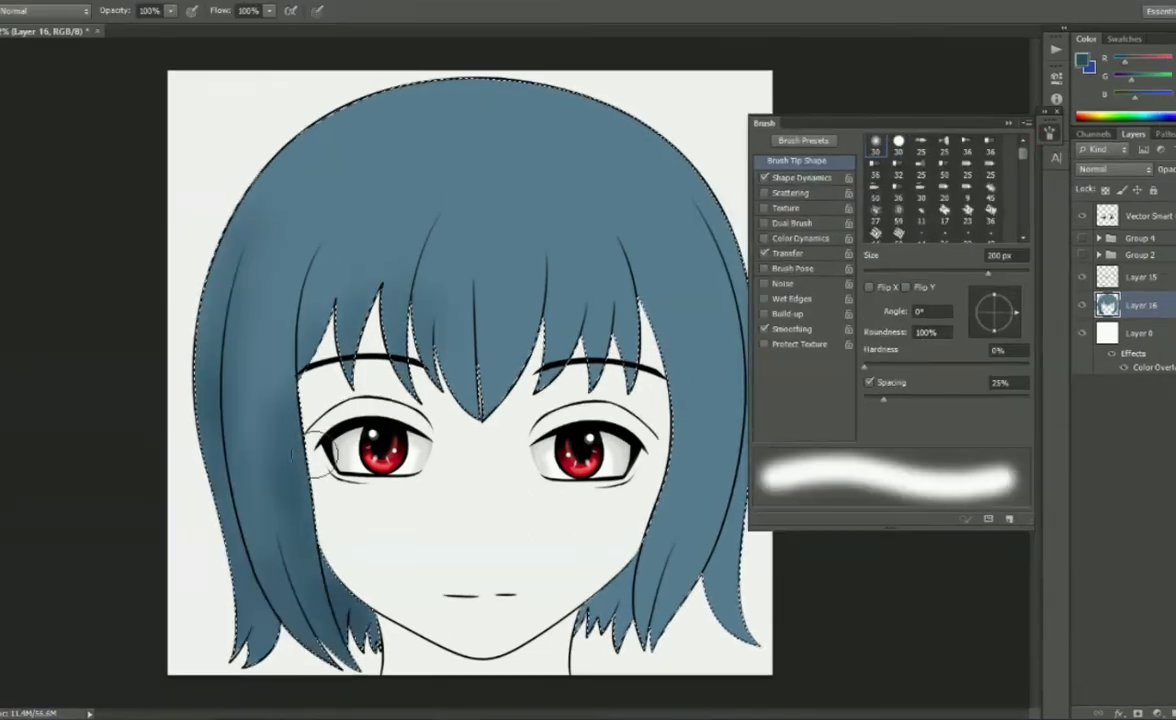
# - Brush darker blue shading over the upper-left and top-centre hair
pyautogui.moveTo(273, 386)
pyautogui.mouseDown()
pyautogui.moveTo(315, 281)
pyautogui.moveTo(345, 255)
pyautogui.moveTo(438, 360)
pyautogui.moveTo(485, 300)
pyautogui.mouseUp()
pyautogui.moveTo(545, 250)
pyautogui.mouseDown()
pyautogui.moveTo(563, 295)
pyautogui.moveTo(583, 223)
pyautogui.moveTo(617, 236)
pyautogui.moveTo(677, 533)
pyautogui.moveTo(648, 568)
pyautogui.mouseUp()
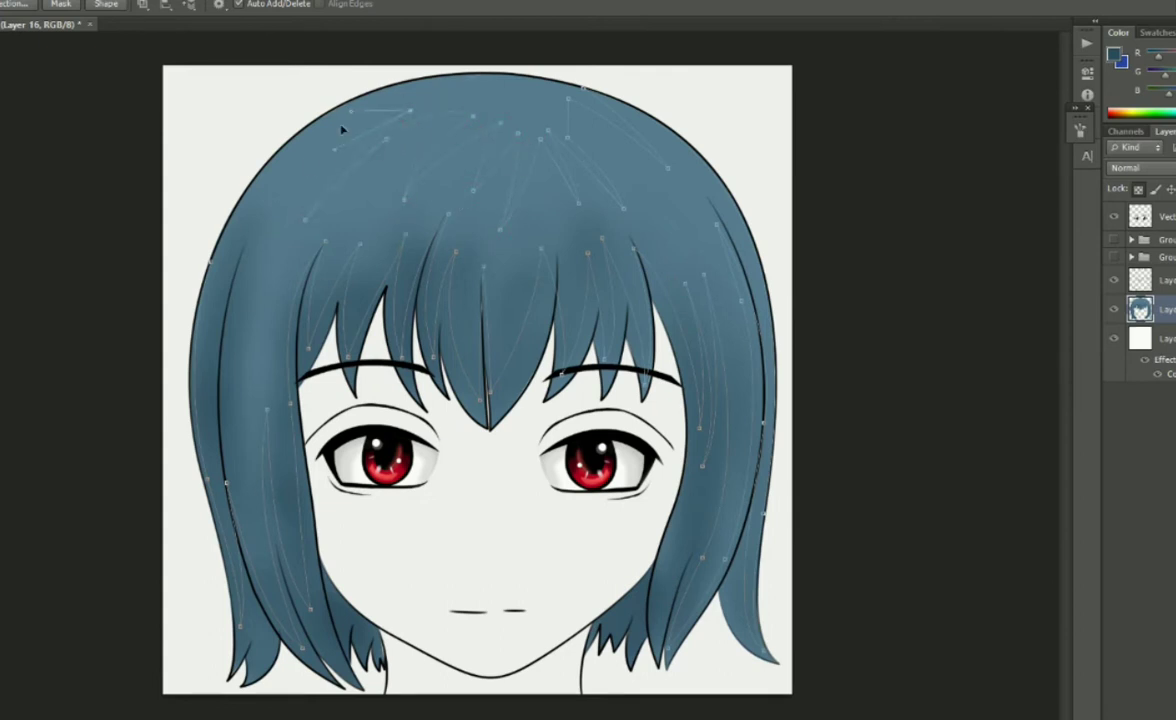
# - Paint lighter blue strand streaks across the top and sides of the hair
pyautogui.press('Escape')
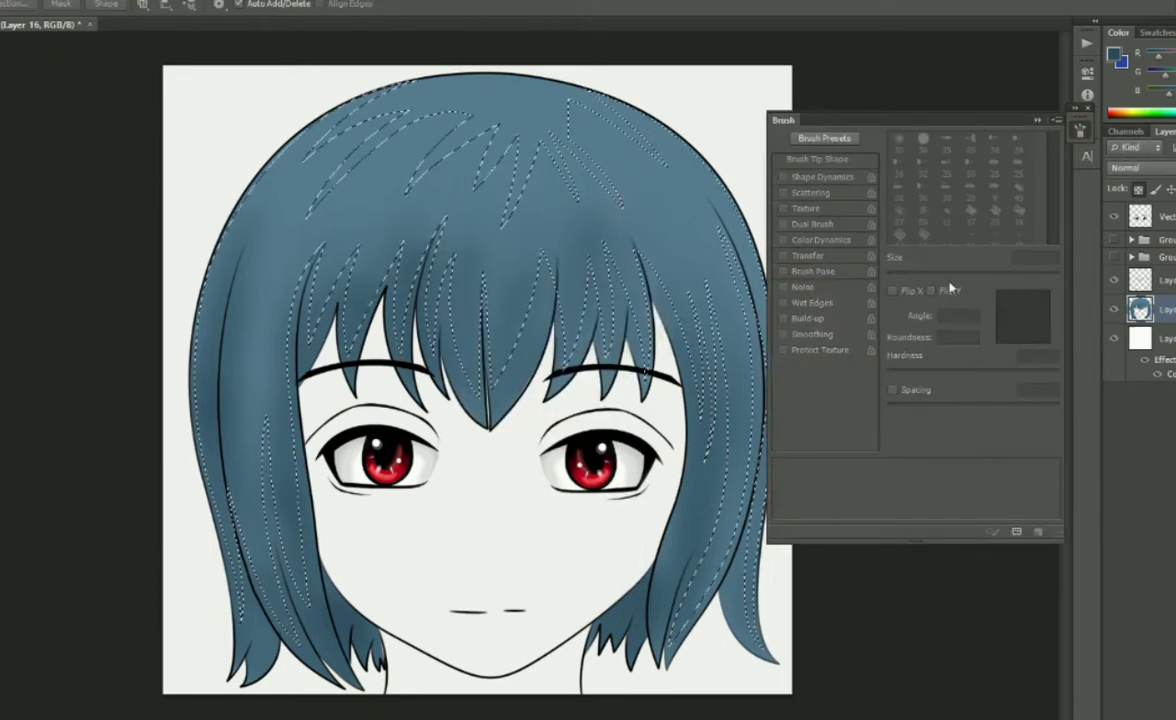
pyautogui.click(1049, 195)
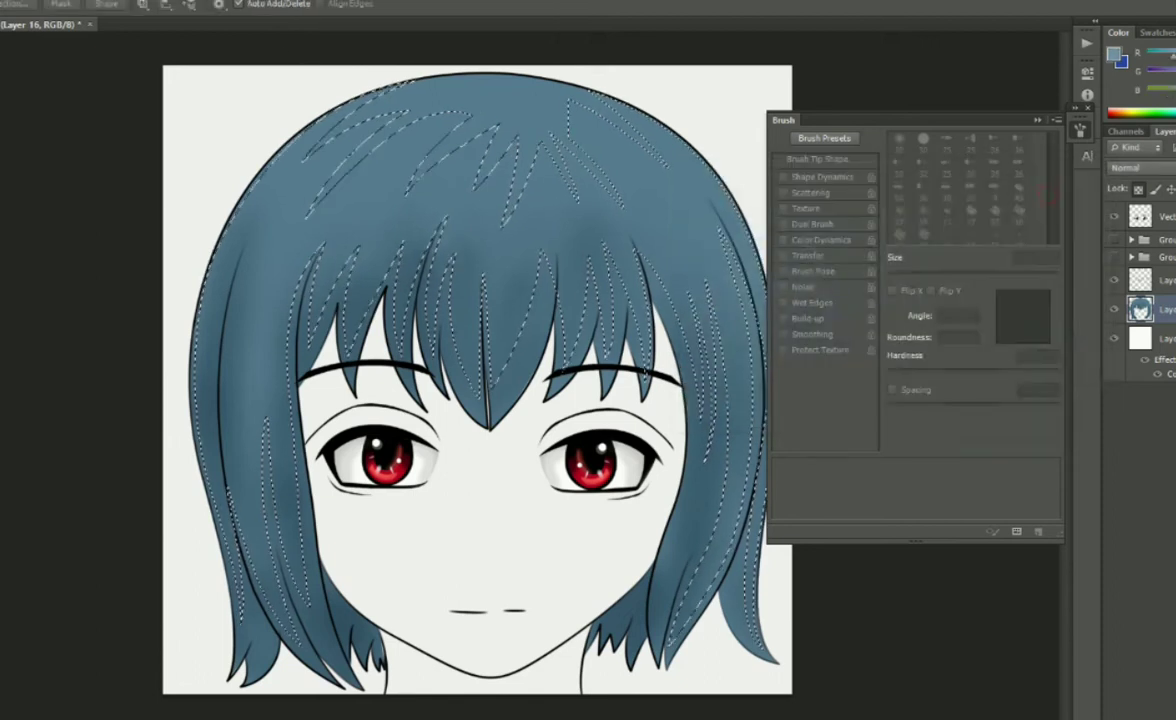
pyautogui.press('b')
pyautogui.click(1082, 133)
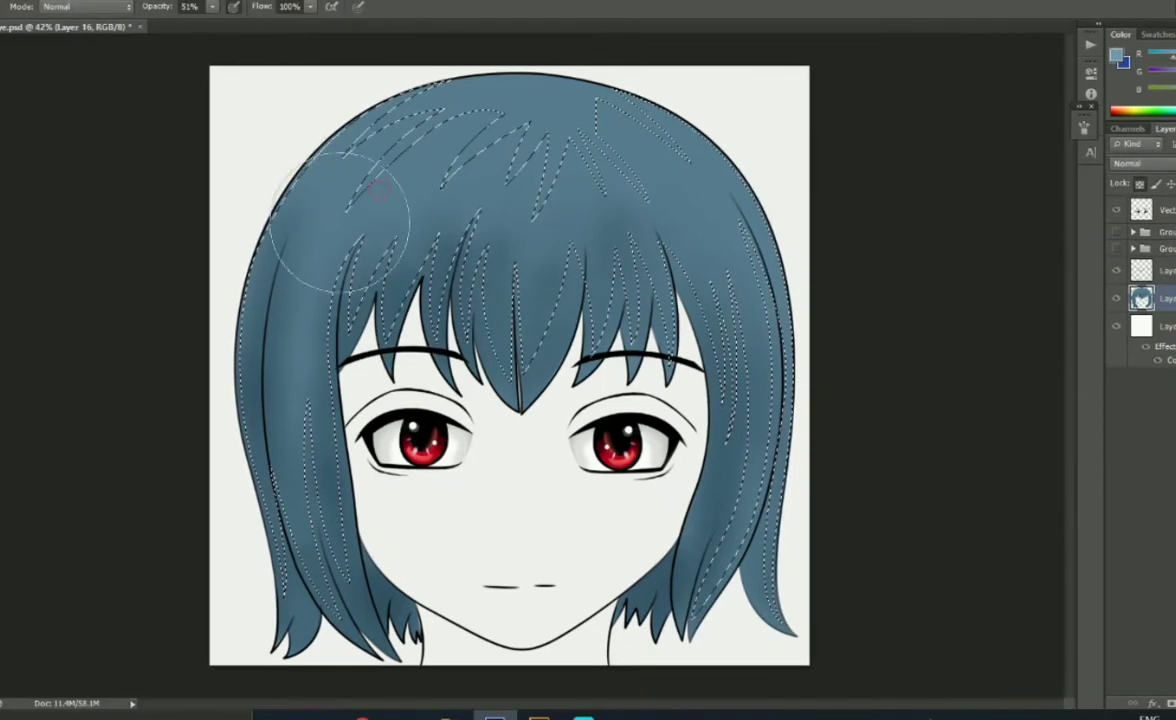
pyautogui.moveTo(419, 113)
pyautogui.mouseDown()
pyautogui.moveTo(564, 131)
pyautogui.moveTo(743, 283)
pyautogui.mouseUp()
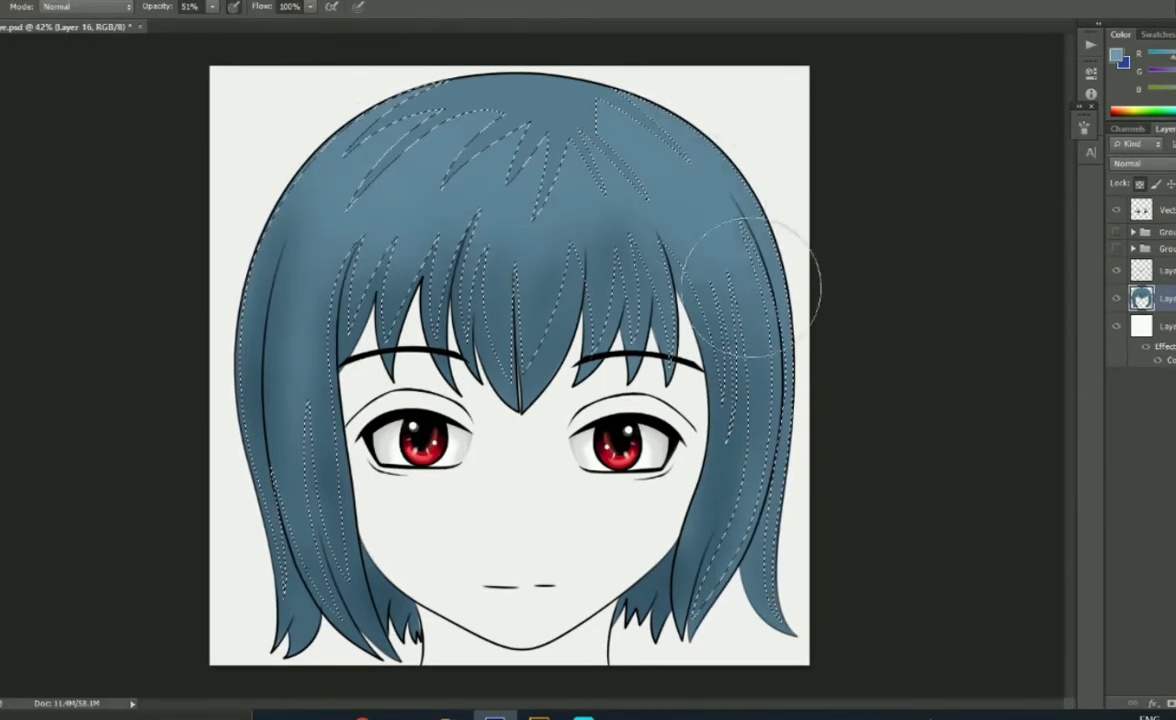
pyautogui.moveTo(280, 480); pyautogui.dragTo(272, 265)
# - Add lighter blue strands on the centre bangs, then deselect
pyautogui.click(1117, 57)
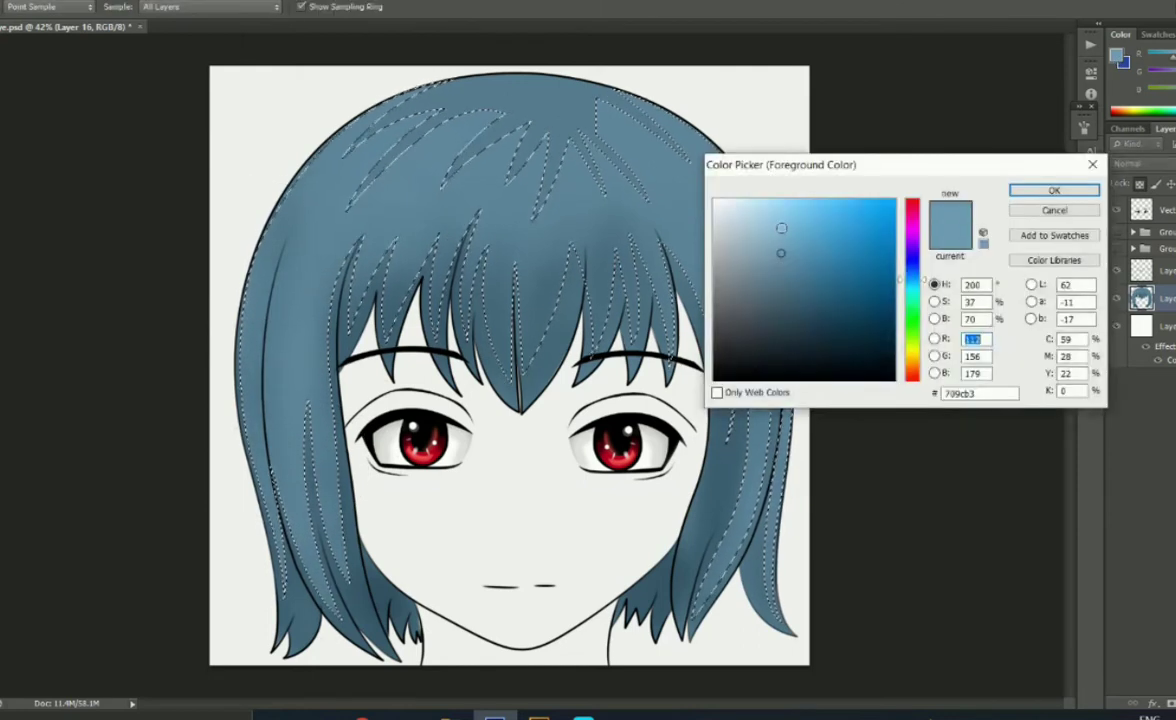
pyautogui.click(1049, 195)
pyautogui.moveTo(253, 240)
pyautogui.mouseDown()
pyautogui.moveTo(262, 223)
pyautogui.moveTo(420, 184)
pyautogui.moveTo(440, 280)
pyautogui.moveTo(598, 297)
pyautogui.mouseUp()
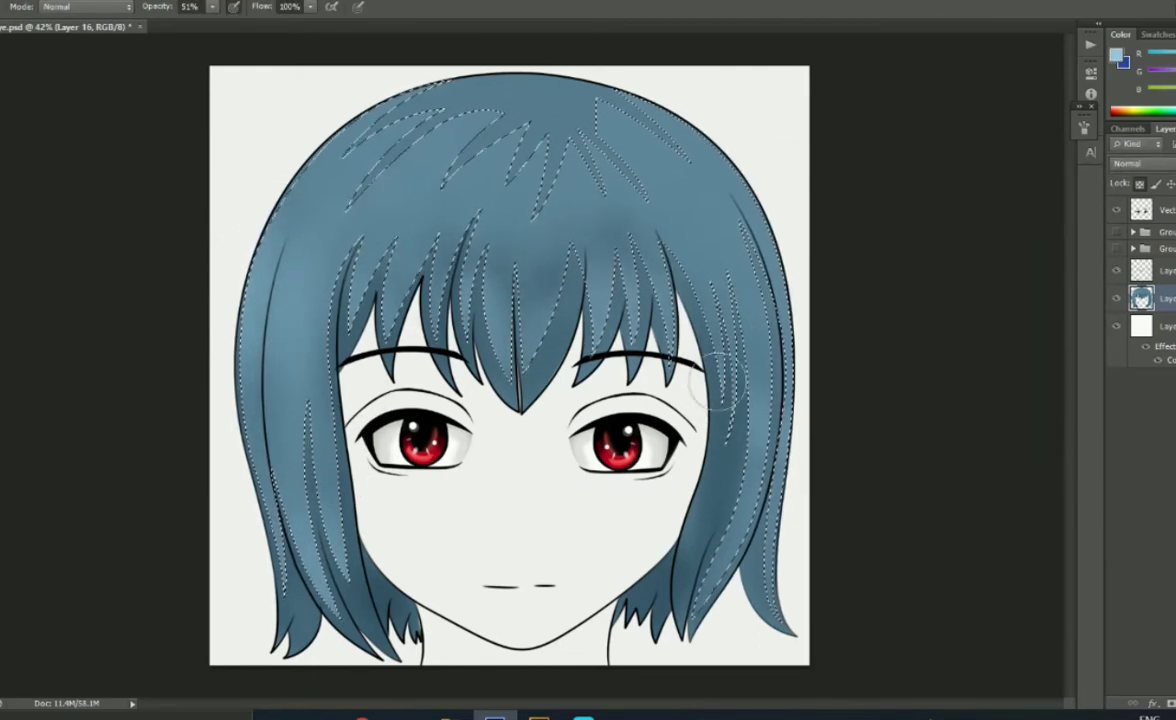
pyautogui.hotkey('ctrl', 'd')
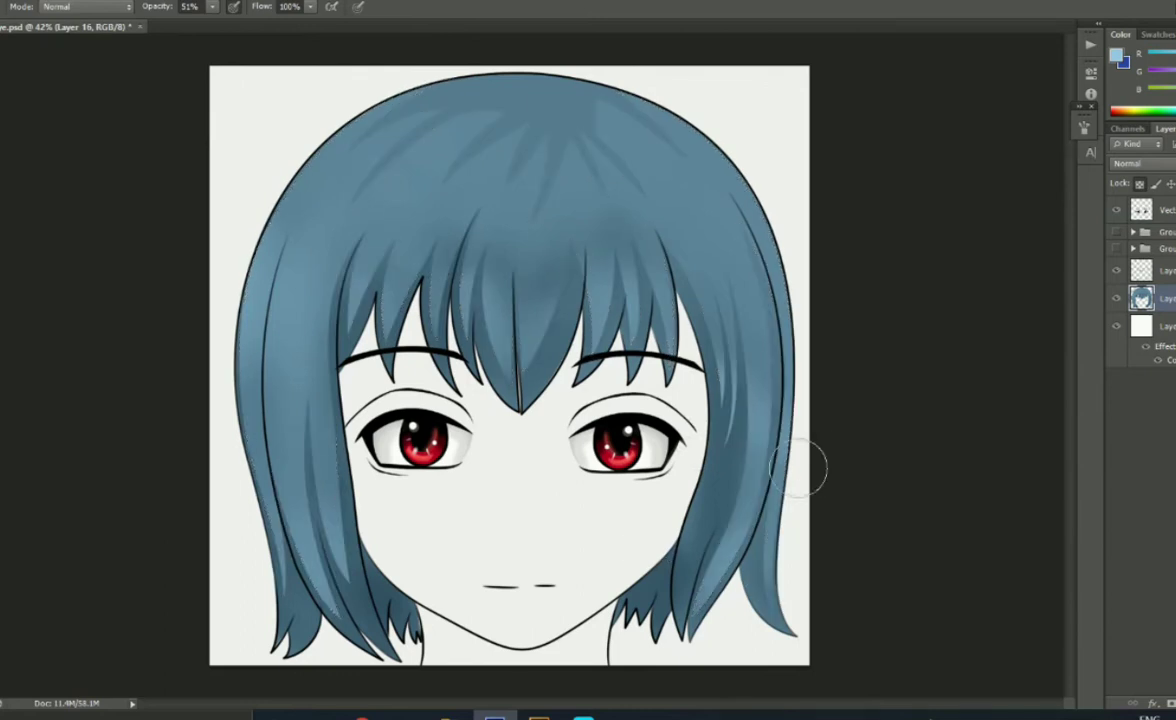
pyautogui.press('p')
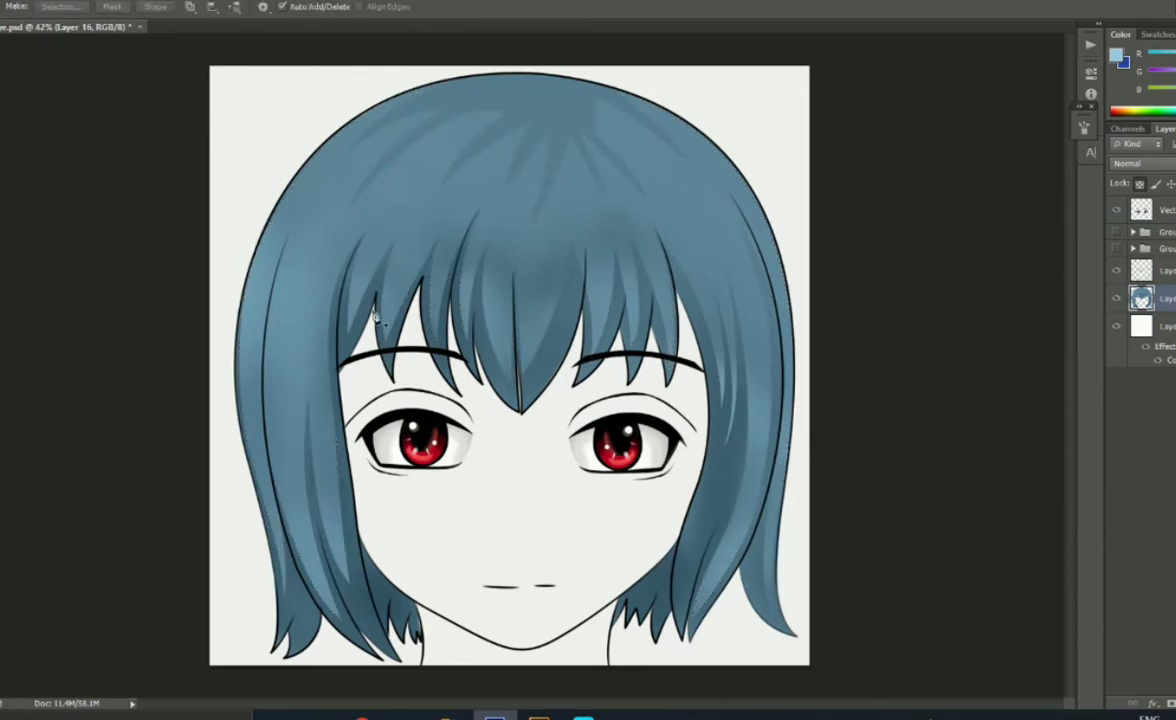
# - Trace highlight strand paths along the left hair edge and at the fringe tip
pyautogui.moveTo(246, 367); pyautogui.dragTo(255, 545)
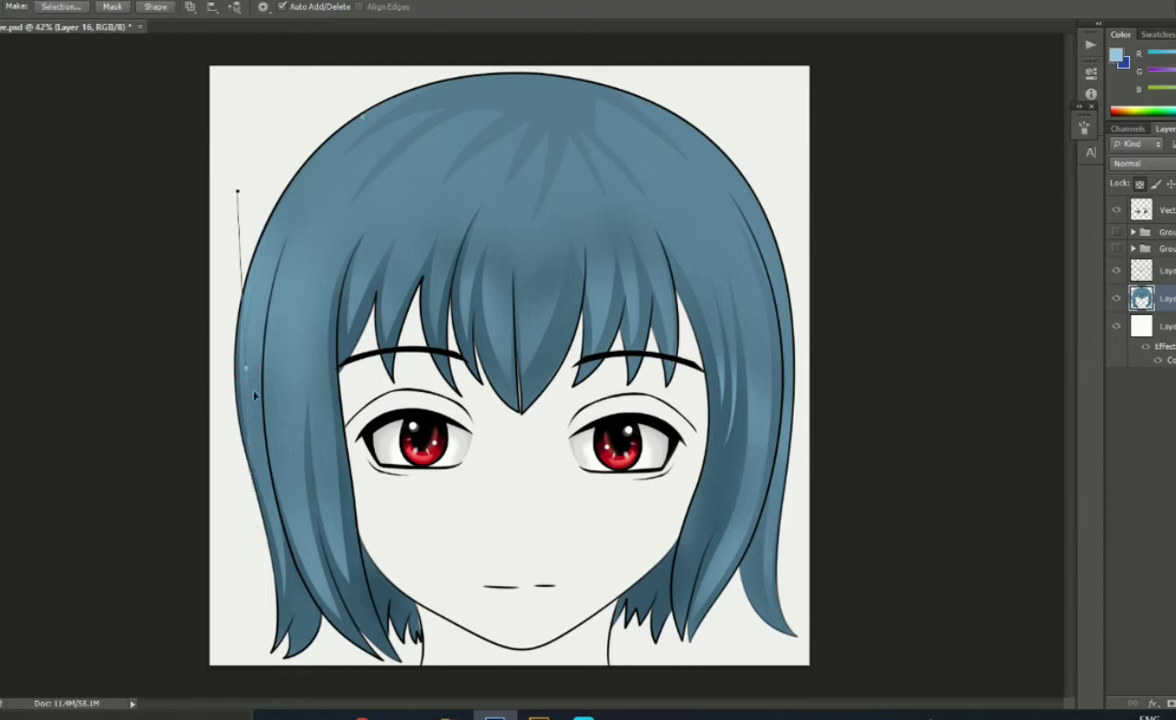
pyautogui.click(272, 285)
pyautogui.press('Return')
pyautogui.press('Return')
pyautogui.click(519, 408)
# - Load the highlight paths as a selection on a new layer, with a Color Dodge brush
pyautogui.rightClick(572, 305)
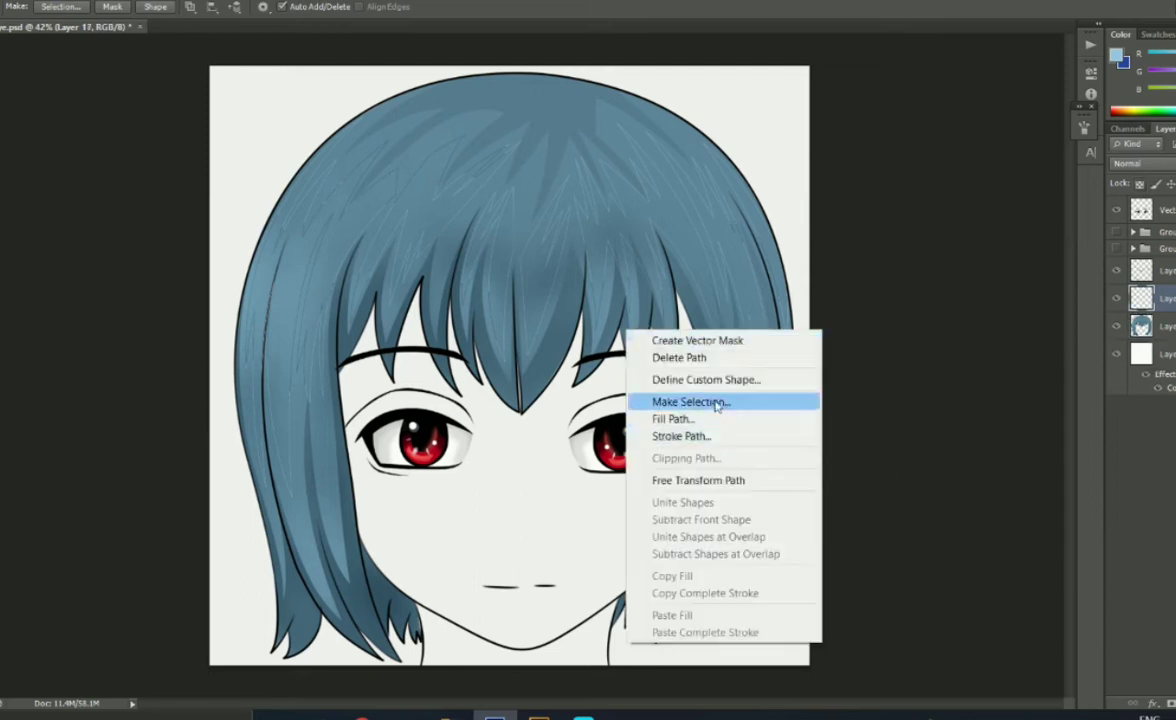
pyautogui.click(643, 476)
pyautogui.press('Return')
pyautogui.press('b')
pyautogui.hotkey('ctrl', 'shift', 'alt', 'n')
pyautogui.click(85, 6)
pyautogui.click(80, 205)
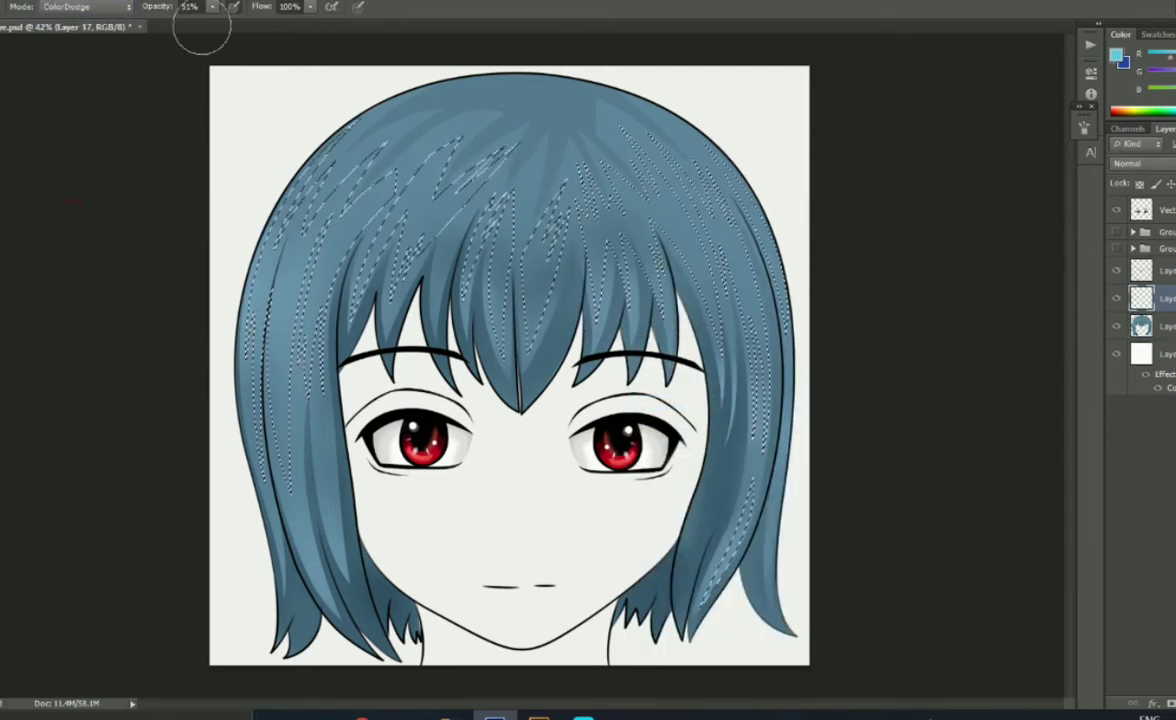
# - Paint Color Dodge highlights on the left strands and bangs at 90%, then reset and deselect
pyautogui.moveTo(300, 215); pyautogui.dragTo(320, 170)
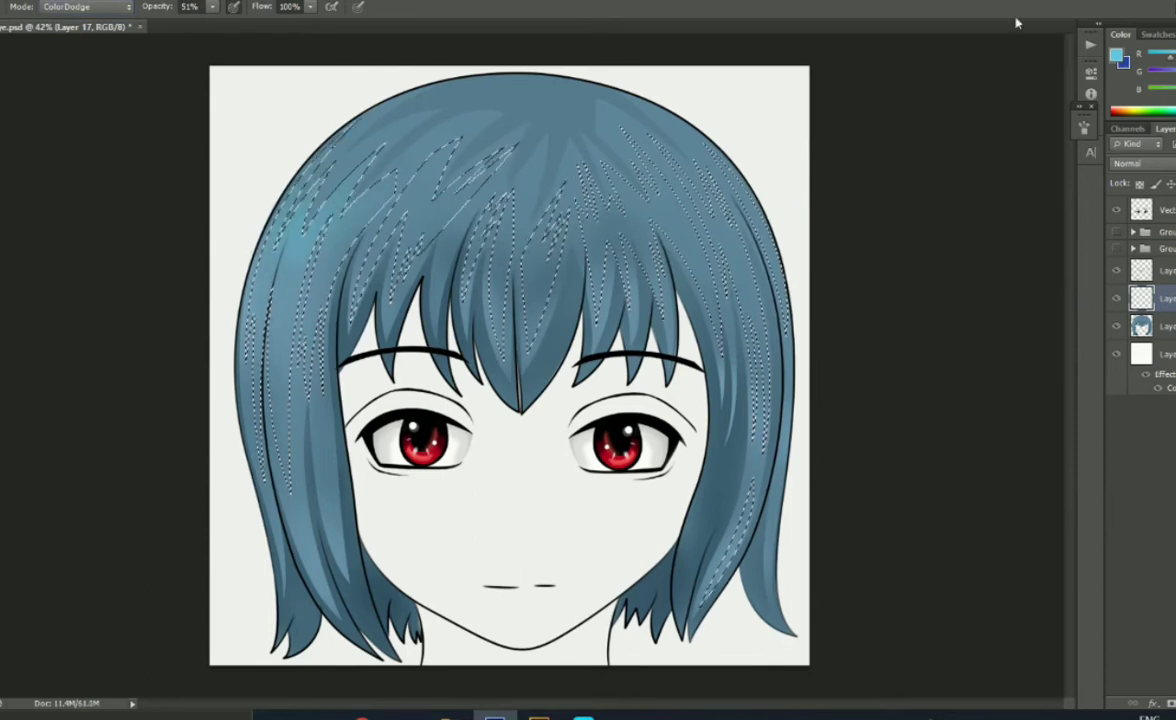
pyautogui.click(212, 6)
pyautogui.moveTo(212, 22); pyautogui.dragTo(246, 22)
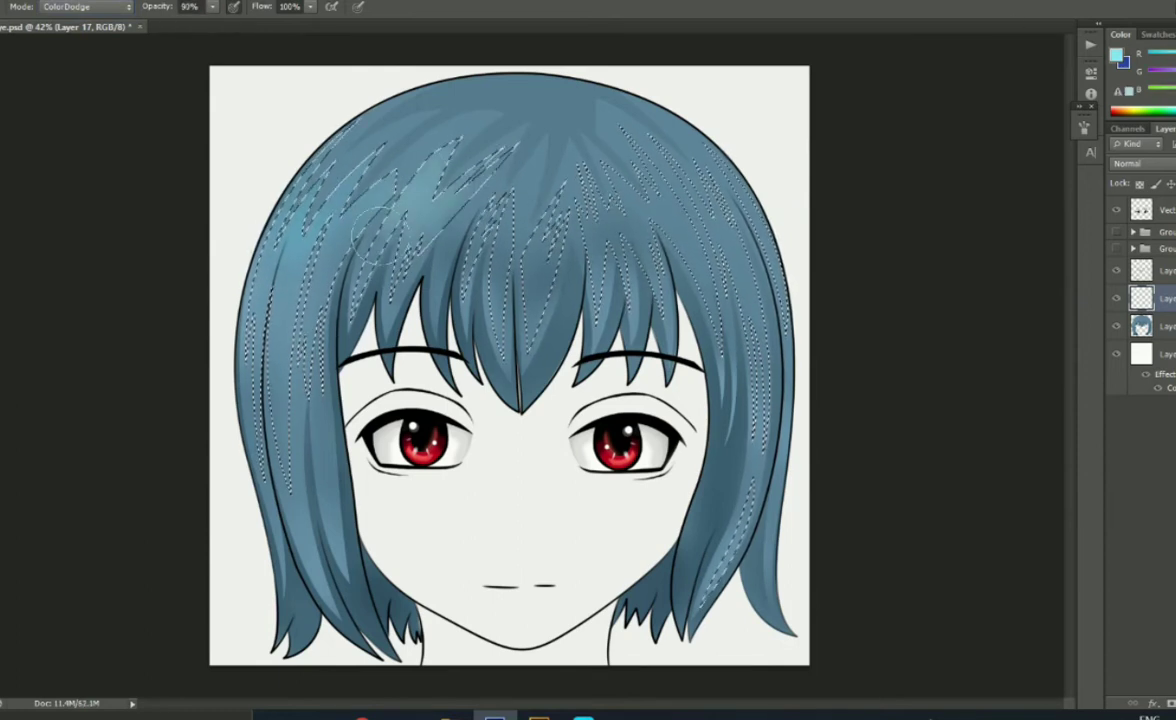
pyautogui.moveTo(290, 290); pyautogui.dragTo(285, 450)
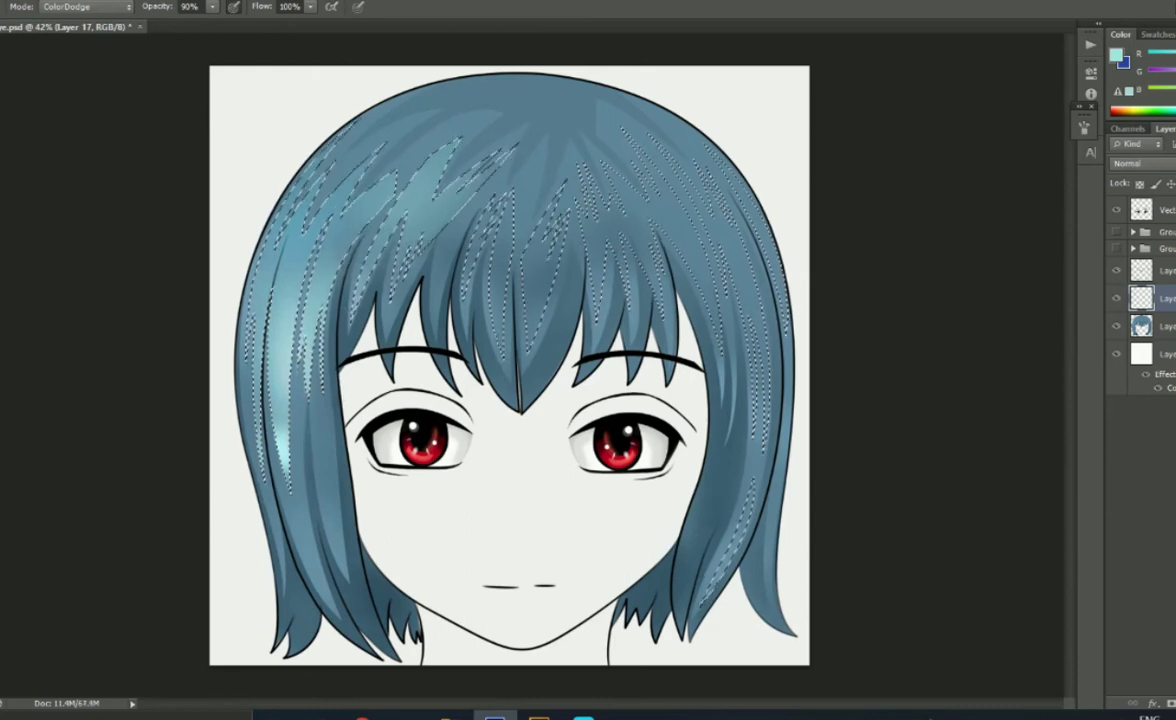
pyautogui.moveTo(385, 190); pyautogui.dragTo(405, 260)
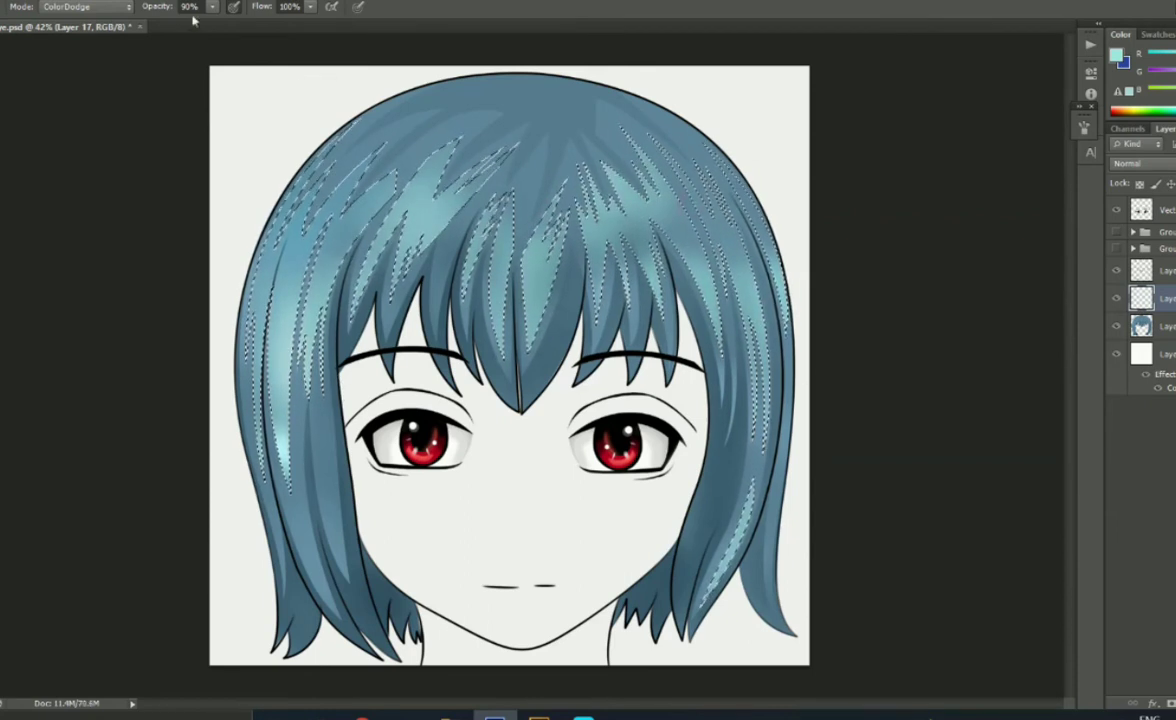
pyautogui.press('0')
pyautogui.hotkey('shift', 'alt', 'n')
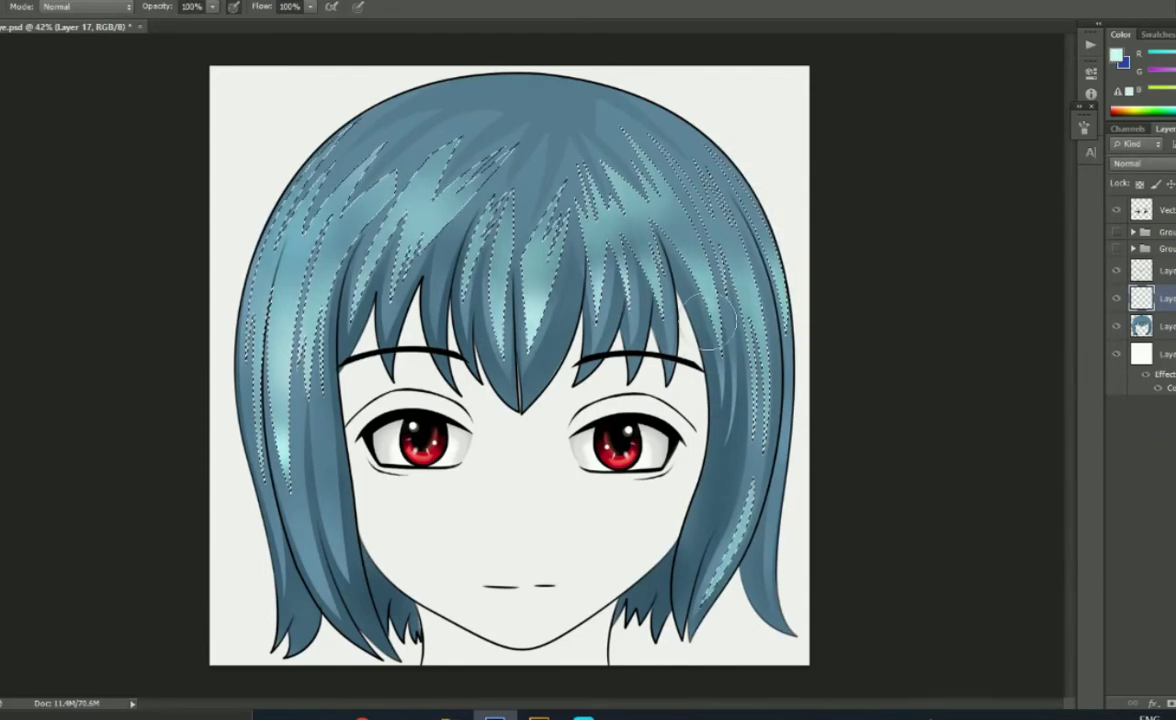
pyautogui.hotkey('ctrl', 'd')
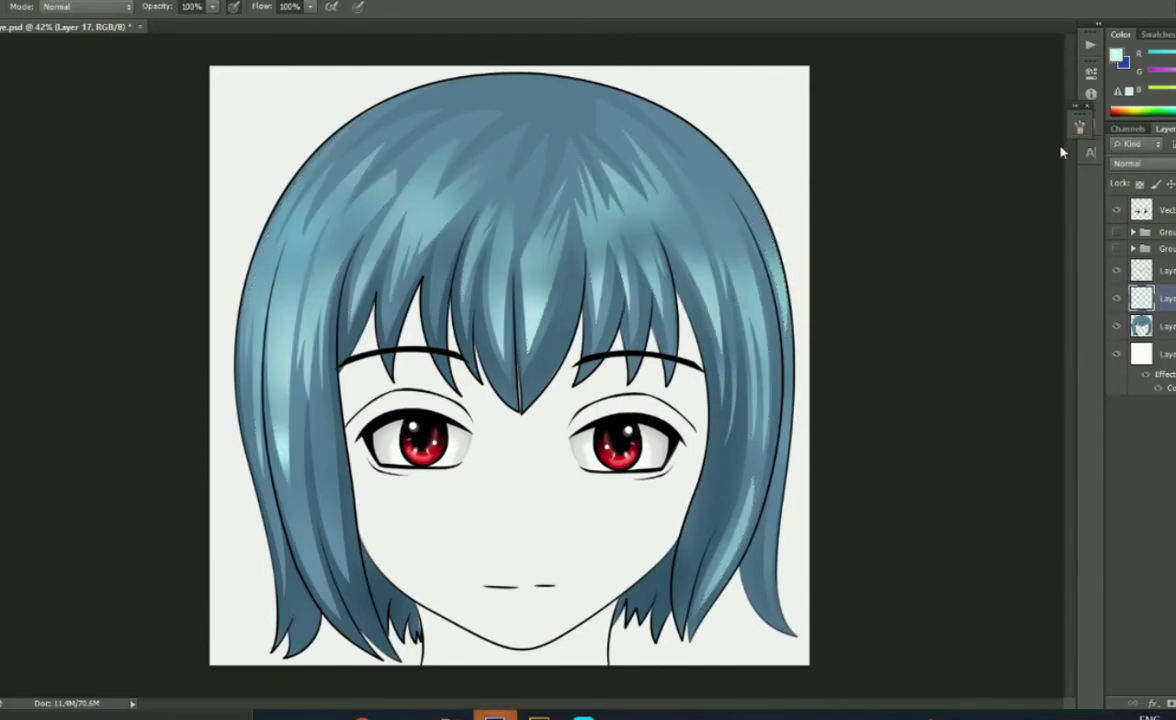
# - Paint fine light strokes on the upper-left hair with a tiny airbrush
pyautogui.click(1080, 125)
pyautogui.click(903, 265)
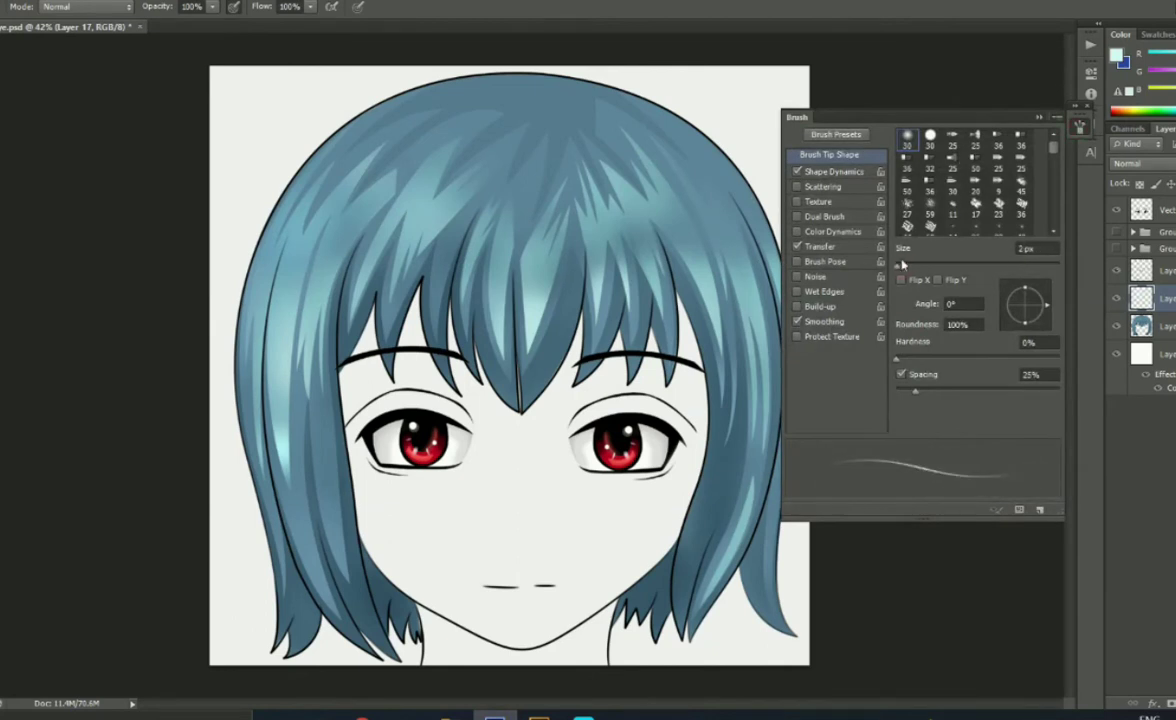
pyautogui.click(234, 7)
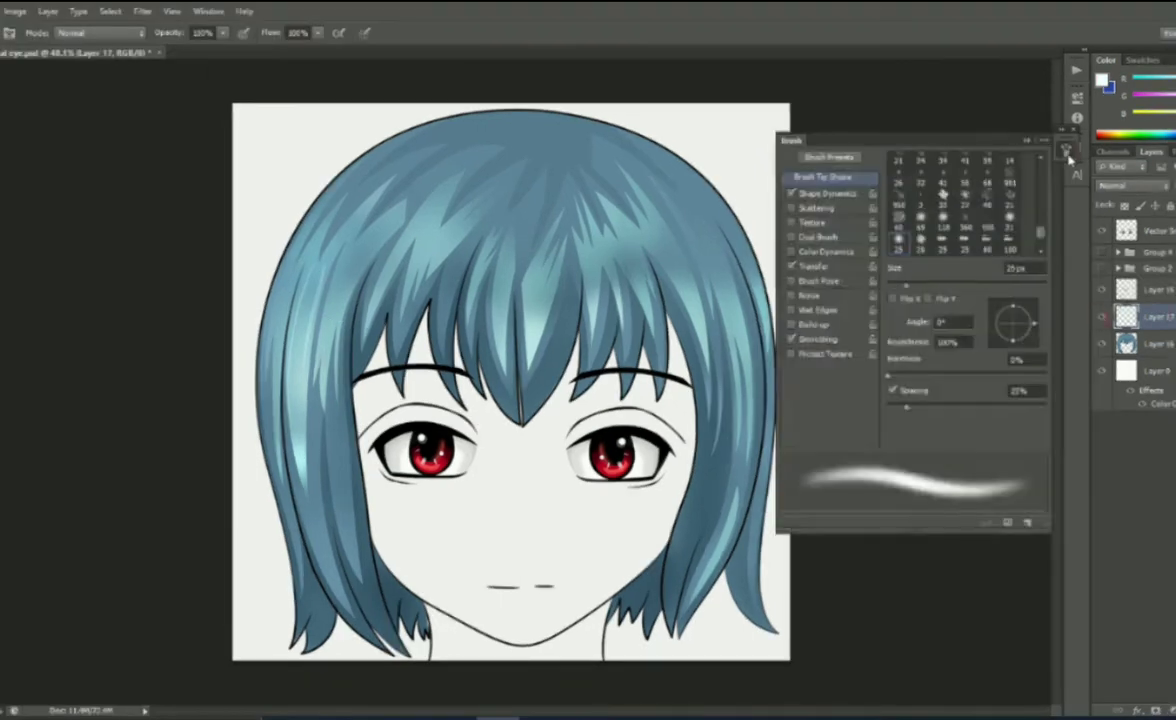
pyautogui.click(1067, 152)
pyautogui.moveTo(305, 310)
pyautogui.mouseDown()
pyautogui.moveTo(262, 232)
pyautogui.moveTo(290, 240)
pyautogui.mouseUp()
pyautogui.moveTo(290, 290); pyautogui.dragTo(359, 254)
# - Open Filter > Blur > Gaussian Blur and cancel it without applying
pyautogui.click(110, 11)
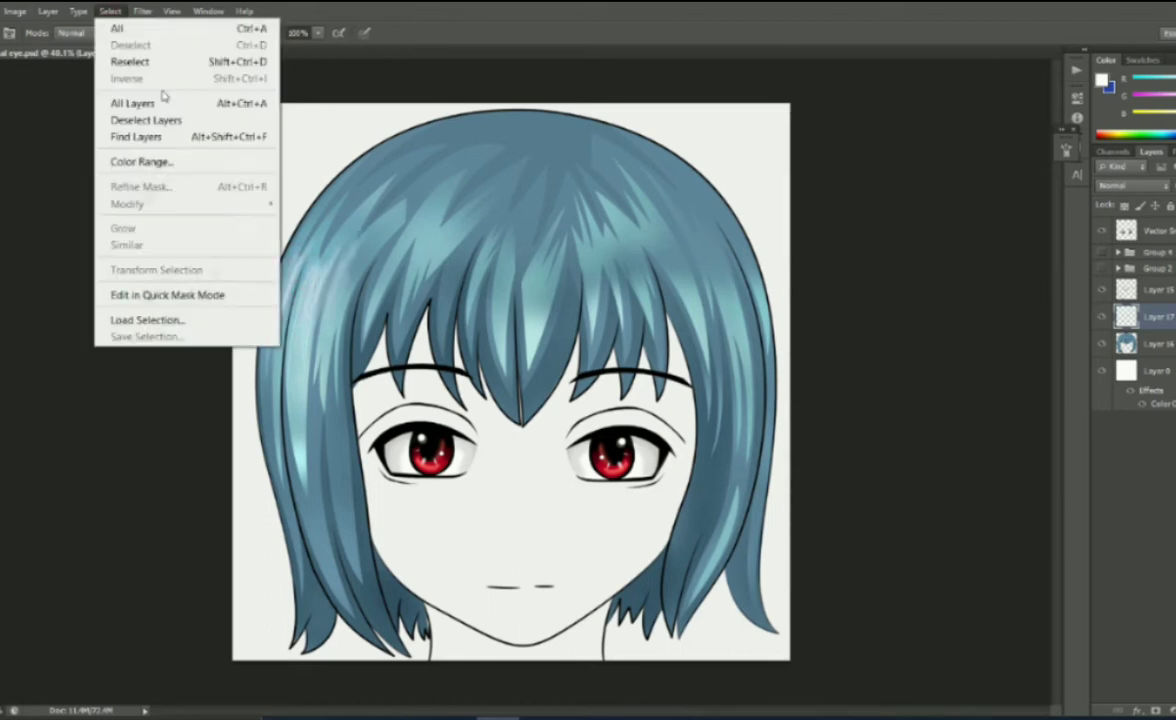
pyautogui.click(392, 311)
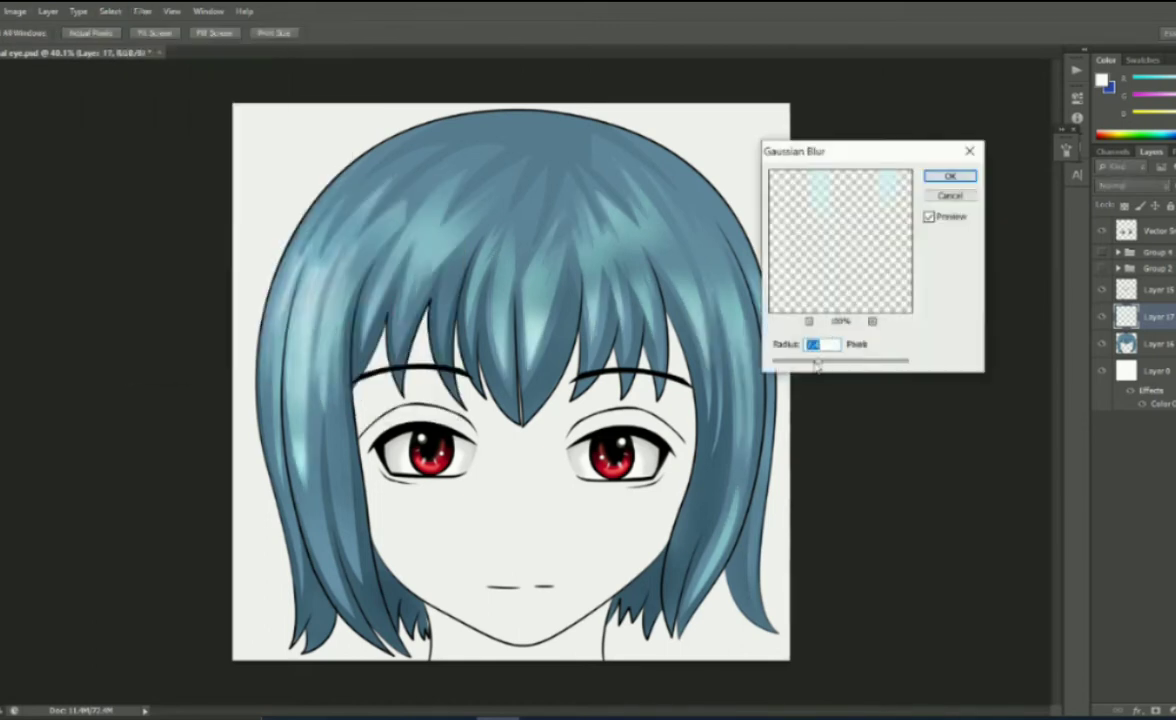
pyautogui.click(952, 196)
pyautogui.press('p')
pyautogui.hotkey('ctrl', '+')
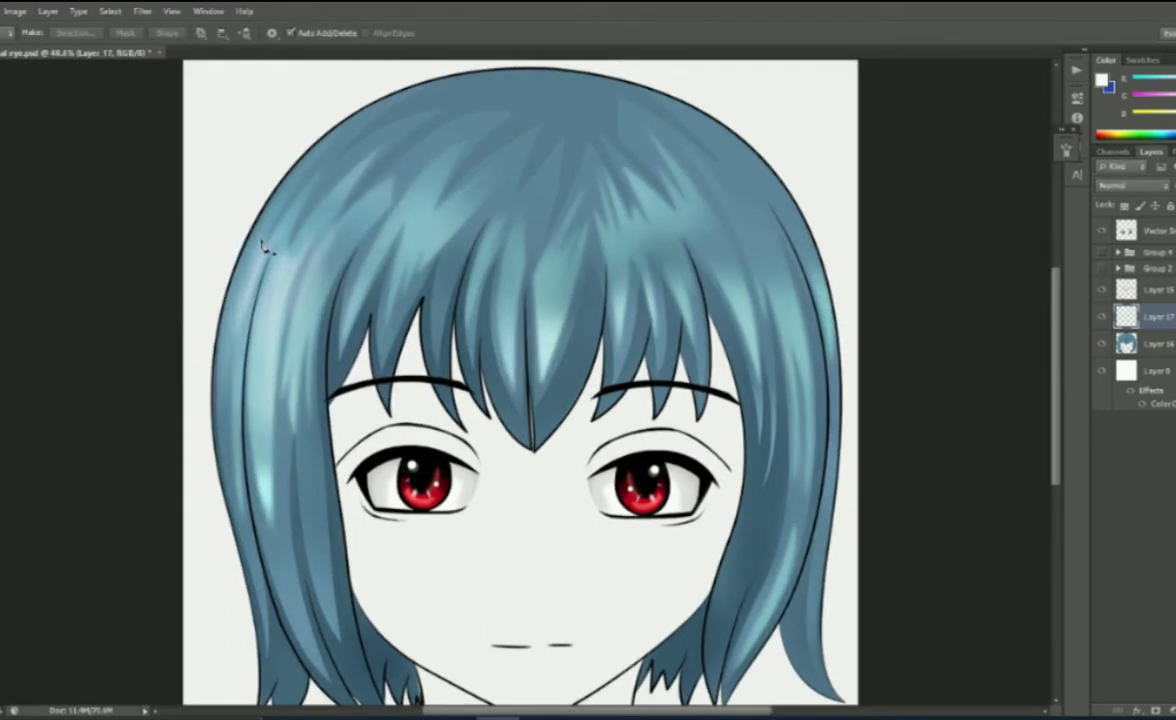
# - Stroke zigzag strand paths along the left strand and across the upper bangs
pyautogui.scroll(2, 250, 270)
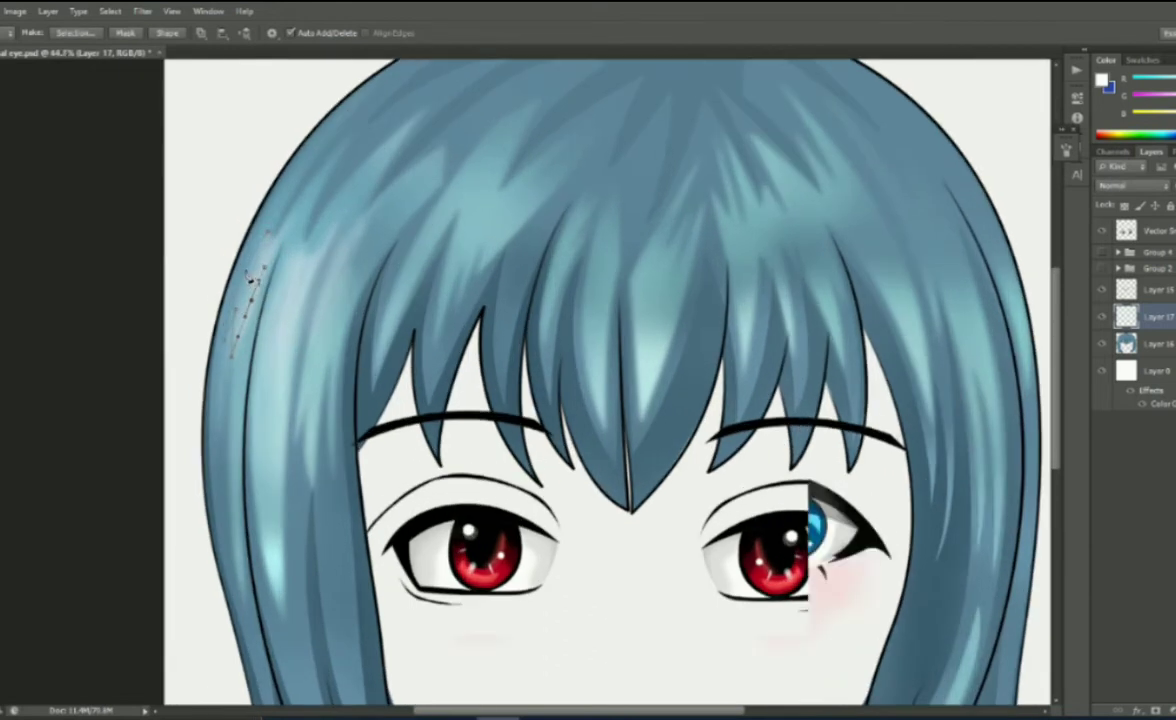
pyautogui.click(300, 235)
pyautogui.click(266, 392)
pyautogui.click(282, 302)
pyautogui.click(272, 270)
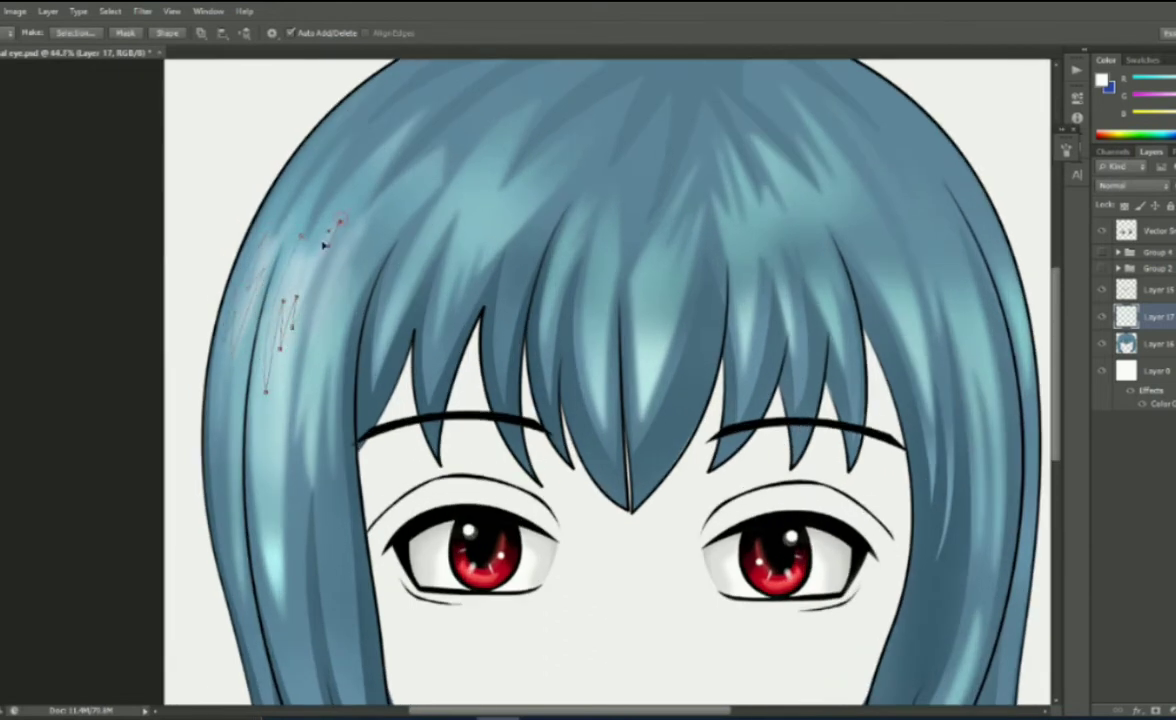
pyautogui.click(292, 250)
pyautogui.click(284, 228)
pyautogui.click(398, 296)
pyautogui.click(448, 236)
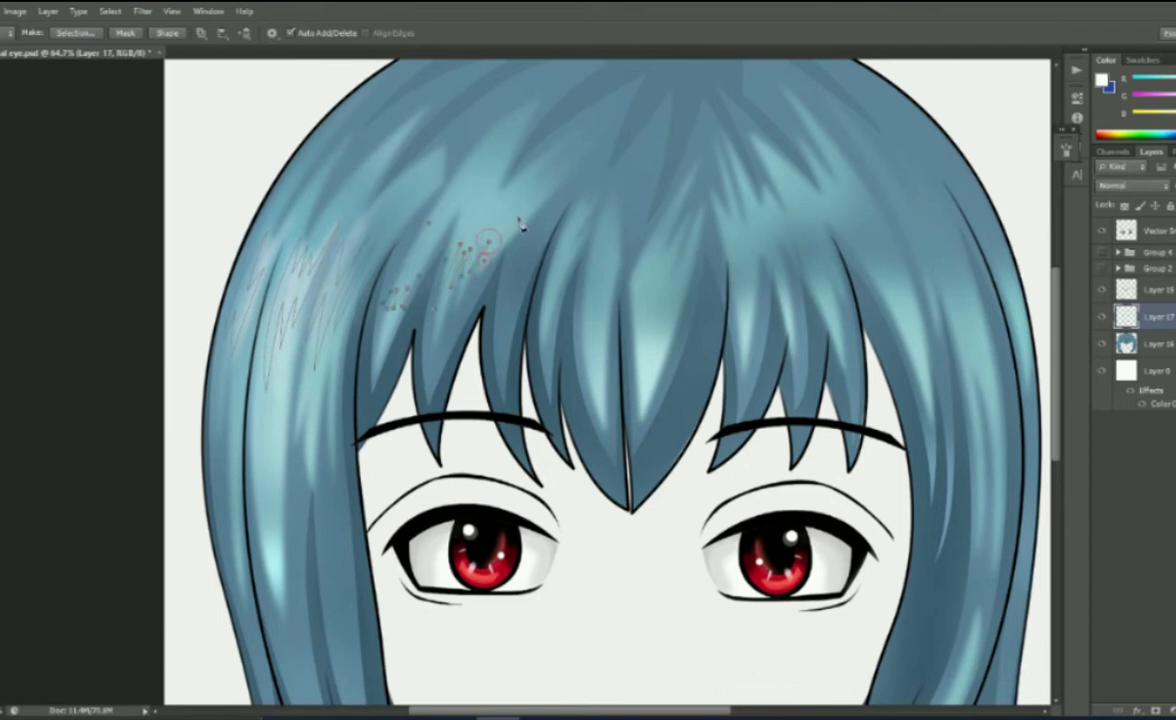
pyautogui.click(490, 228)
pyautogui.press('Return')
pyautogui.press('Return')
# - Stroke a zigzag strand path across the centre-right bangs
pyautogui.click(593, 352)
pyautogui.click(597, 296)
pyautogui.click(634, 290)
pyautogui.click(637, 320)
pyautogui.click(654, 278)
pyautogui.click(667, 286)
pyautogui.click(678, 263)
pyautogui.click(672, 314)
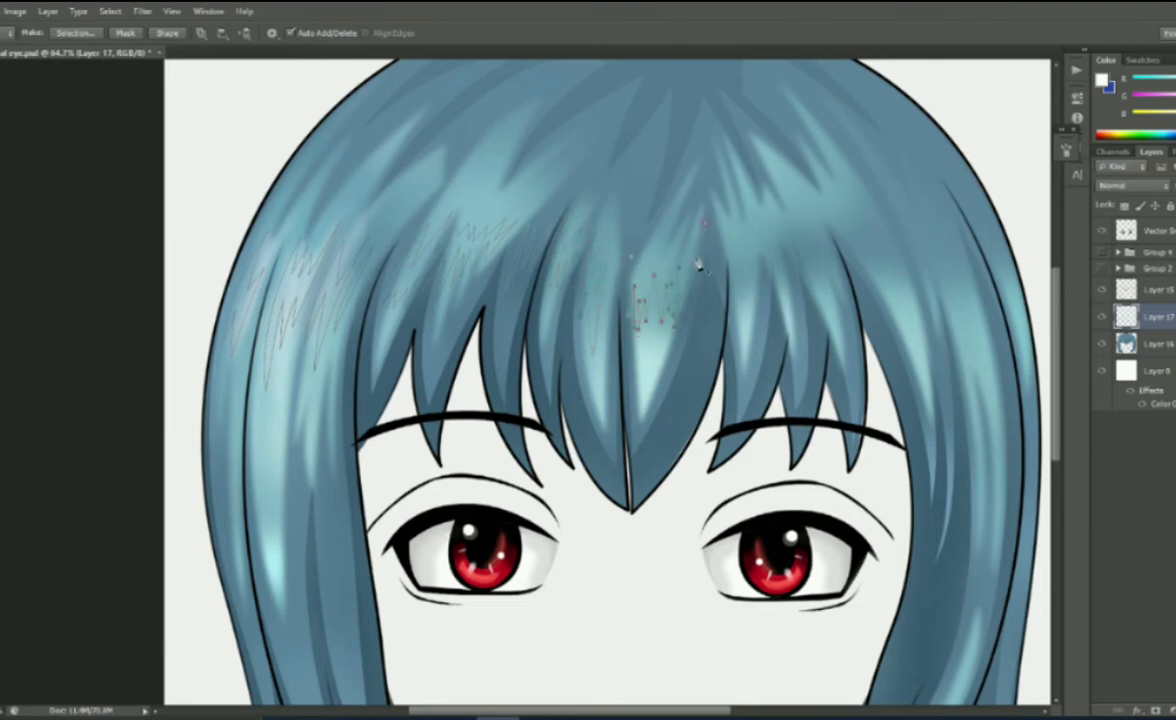
pyautogui.press('Return')
# - Stroke a strand path on the right side of the hair
pyautogui.click(849, 218)
pyautogui.press('Return')
pyautogui.scroll(3, 820, 219)
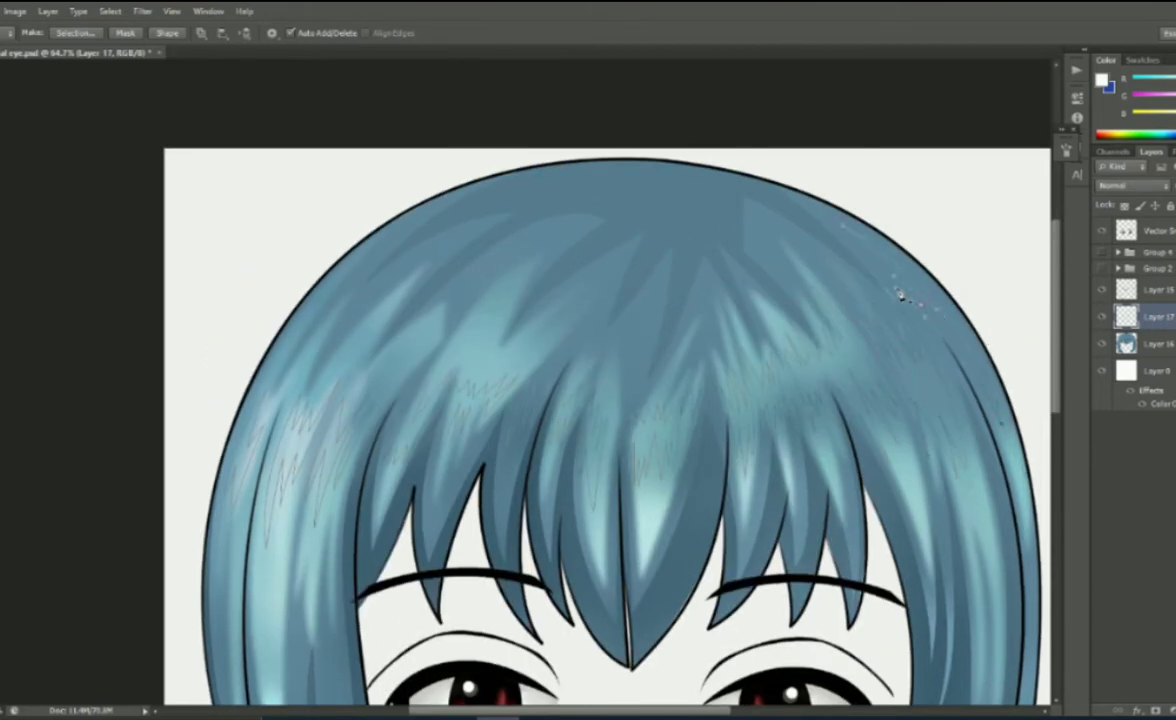
pyautogui.hotkey('ctrl', '-')
# - Paint white highlights across the bangs and begin a path along the hair top
pyautogui.rightClick(490, 256)
pyautogui.press('Escape')
pyautogui.press('b')
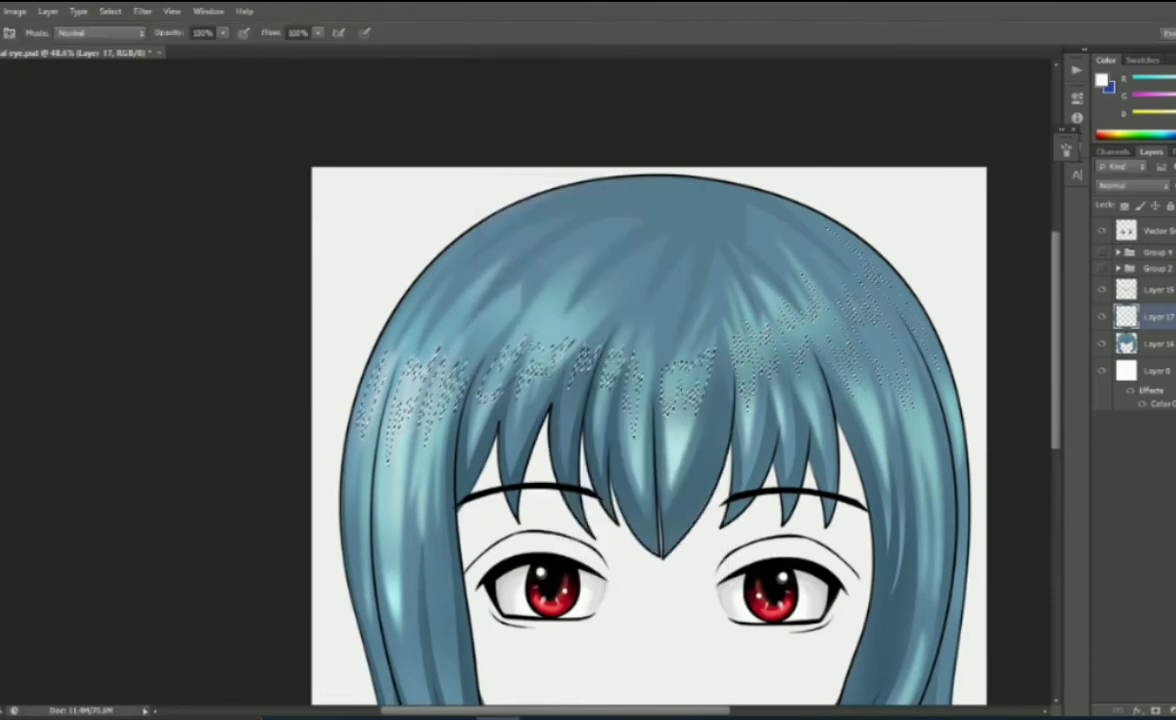
pyautogui.moveTo(365, 390)
pyautogui.mouseDown()
pyautogui.moveTo(700, 360)
pyautogui.moveTo(900, 300)
pyautogui.mouseUp()
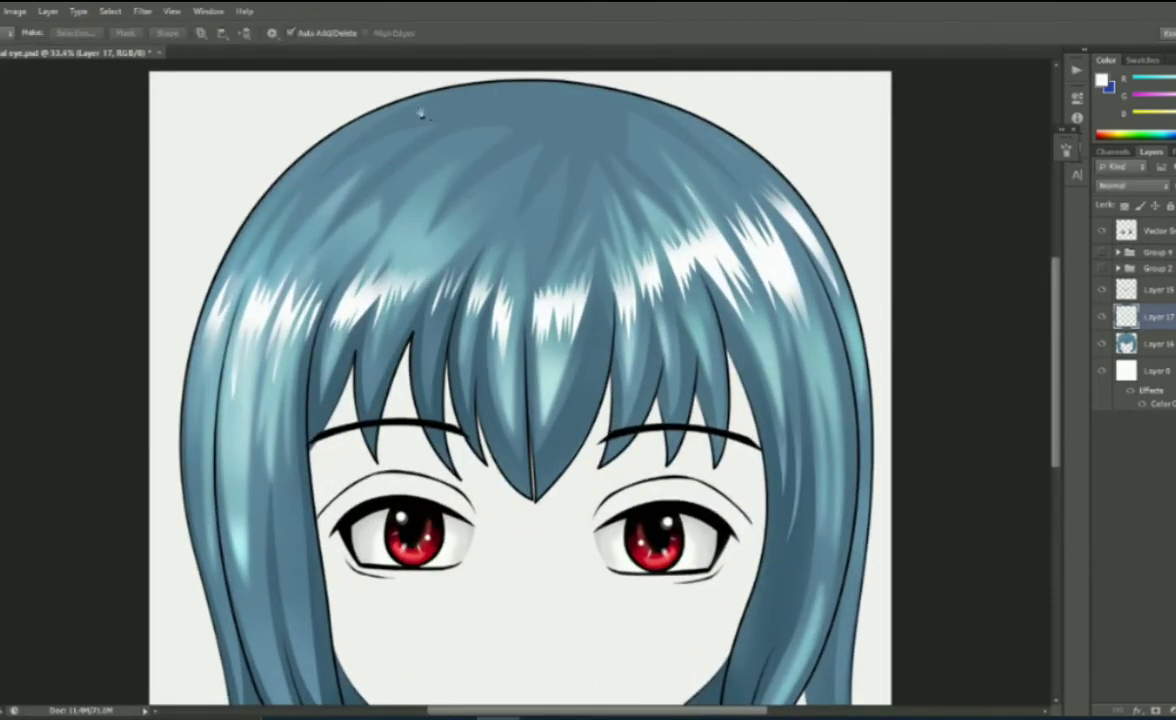
pyautogui.click(437, 93)
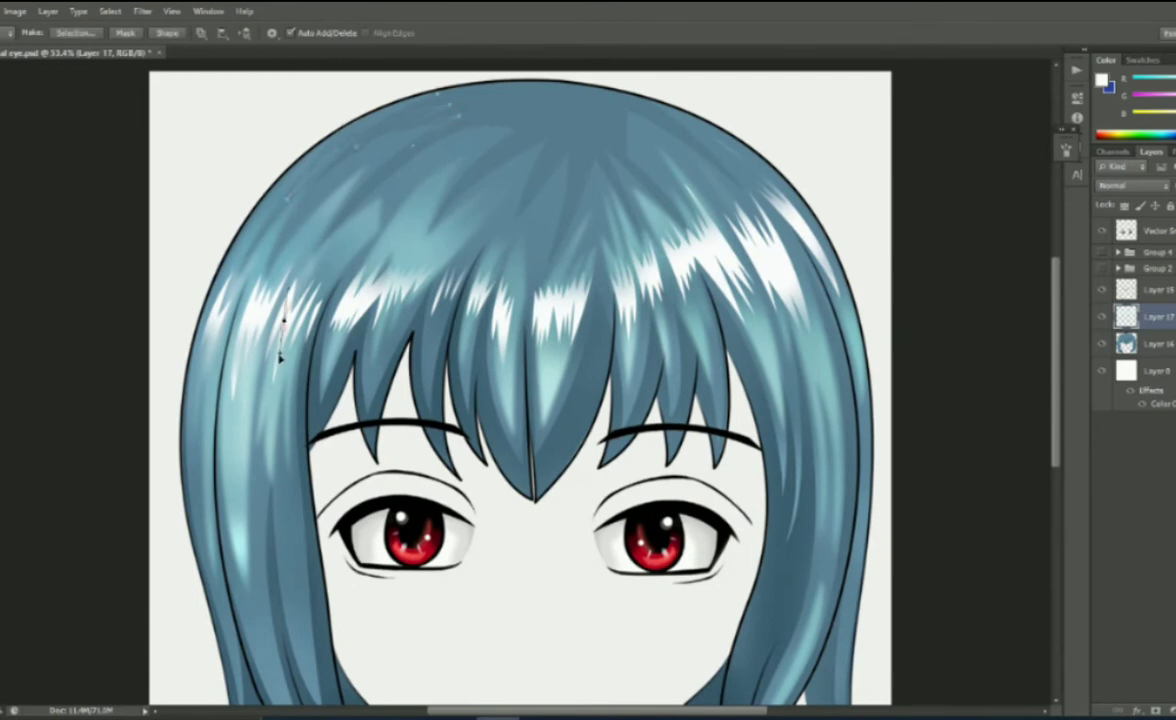
pyautogui.click(491, 108)
# - Select the hair-top path area and brush dark blue strands radiating from the crown
pyautogui.rightClick(540, 100)
pyautogui.click(600, 180)
pyautogui.click(659, 220)
pyautogui.rightClick(652, 136)
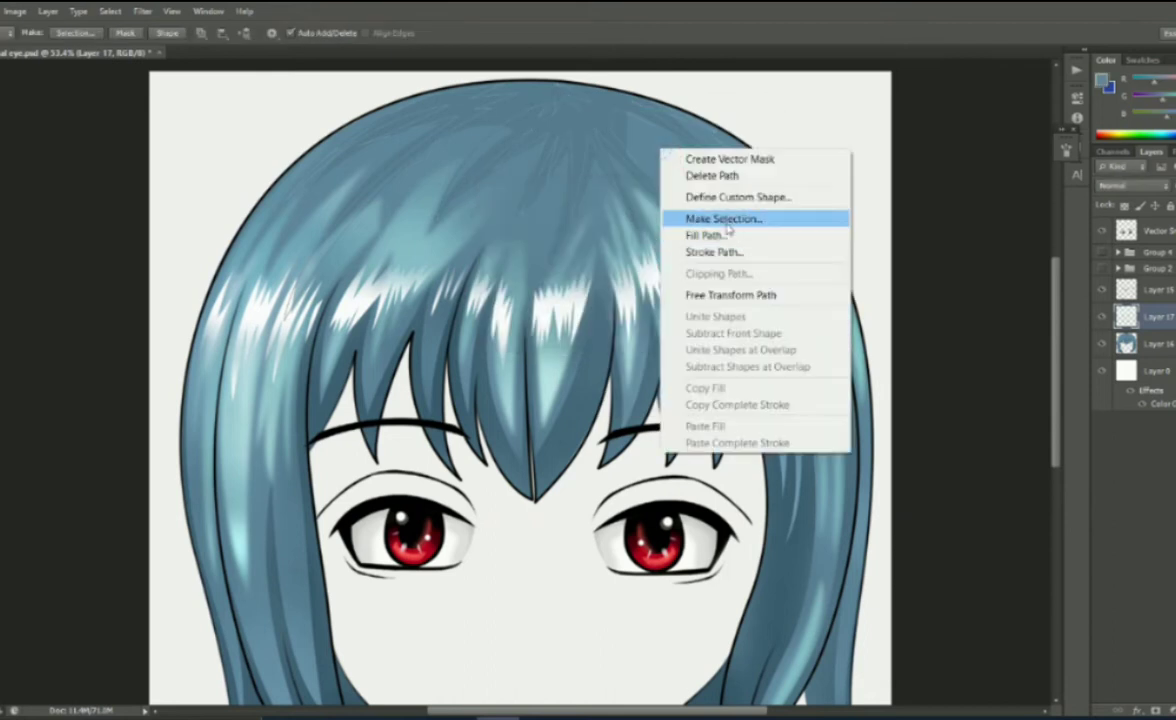
pyautogui.click(690, 218)
pyautogui.click(659, 220)
pyautogui.click(1103, 80)
pyautogui.click(1045, 210)
pyautogui.press('b')
pyautogui.moveTo(440, 95); pyautogui.dragTo(520, 180)
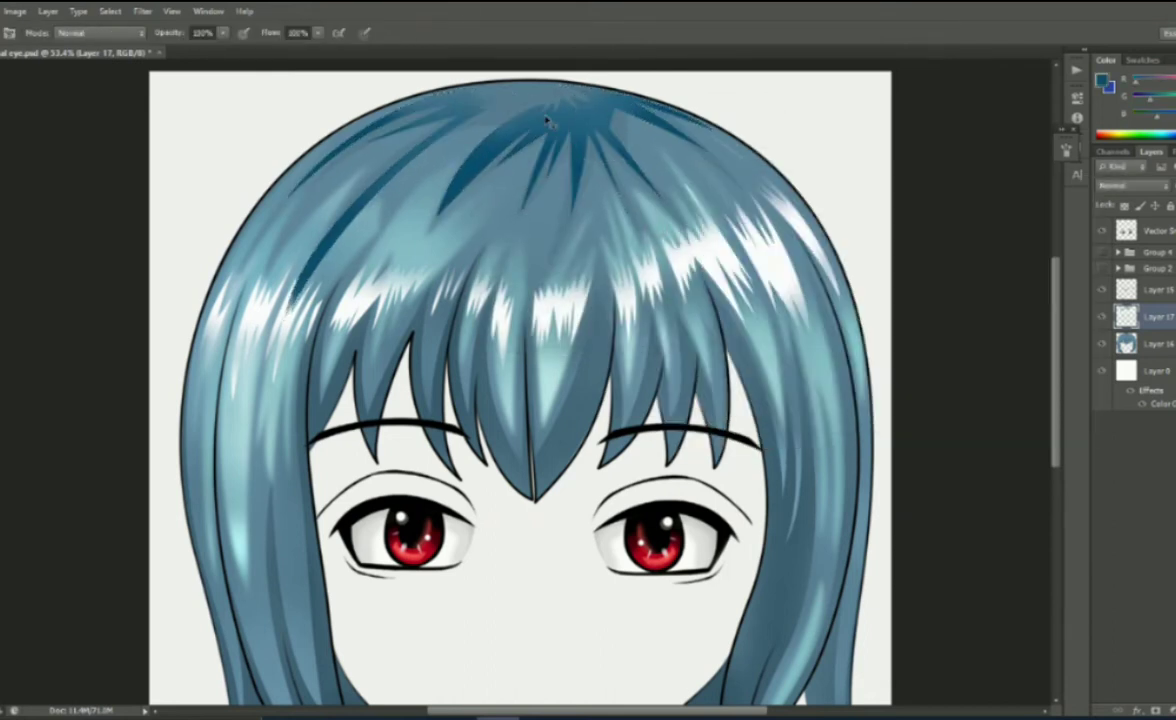
# - Stroke a new path along the hair top and sample a hair colour as foreground
pyautogui.press('p')
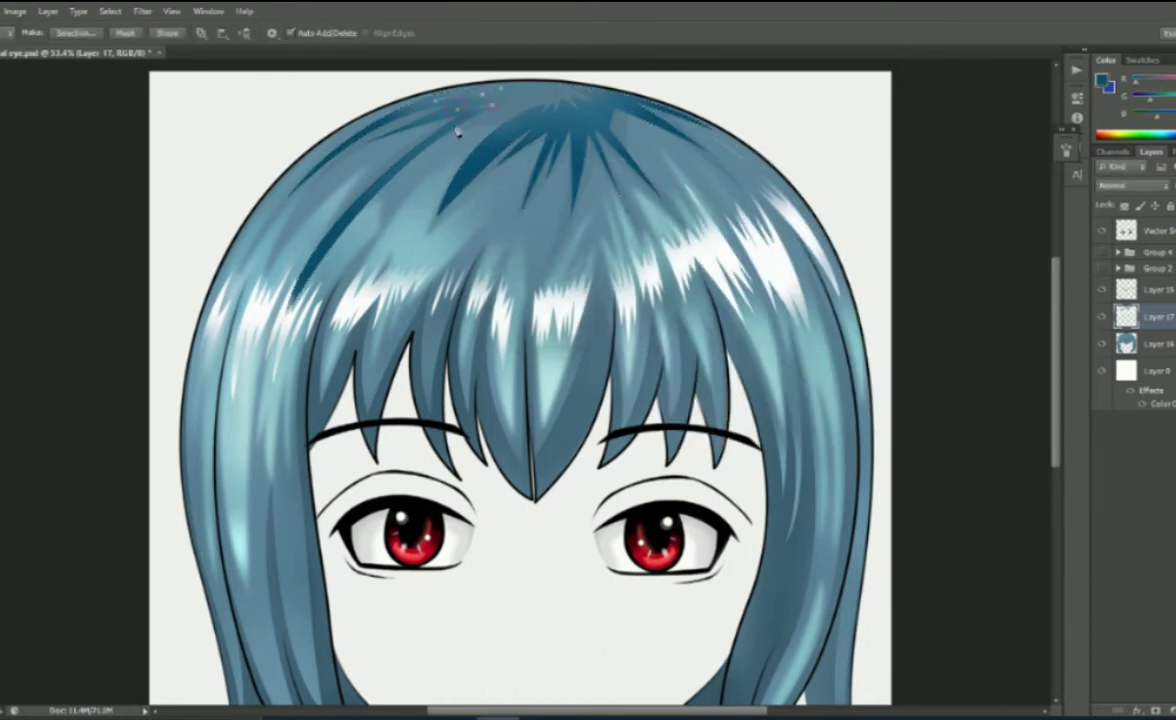
pyautogui.click(561, 103)
pyautogui.rightClick(500, 92)
pyautogui.click(633, 241)
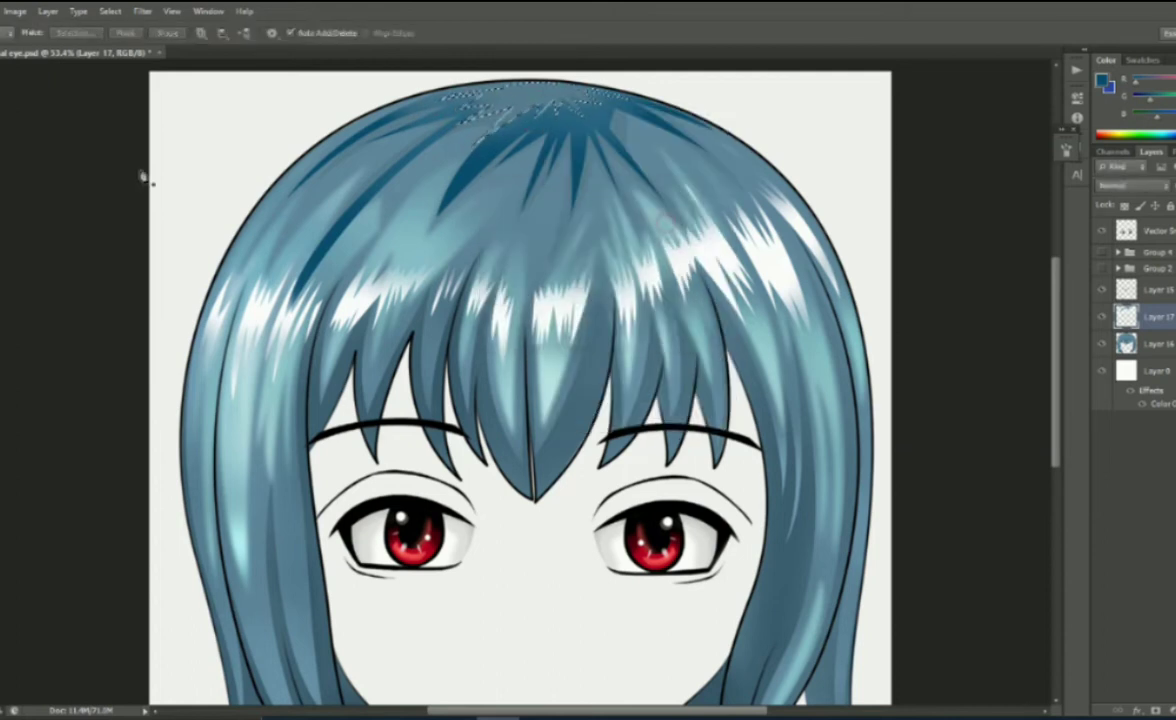
pyautogui.press('b')
pyautogui.click(1103, 80)
pyautogui.click(446, 110)
pyautogui.click(1042, 210)
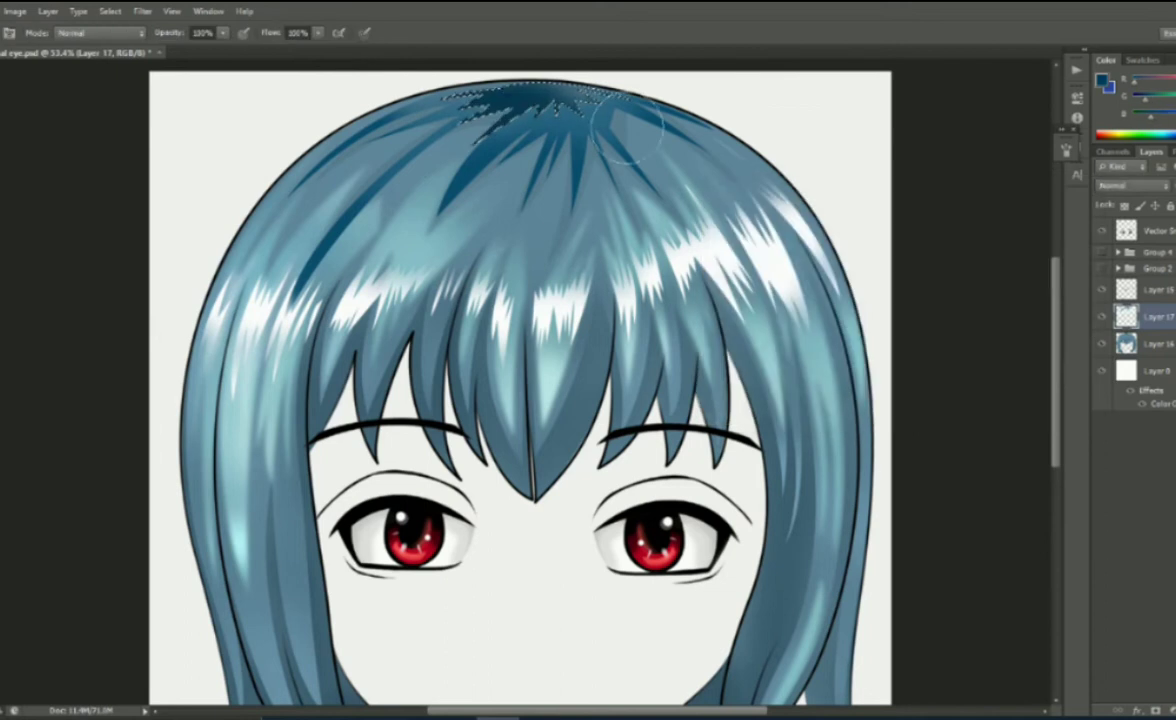
# - Move to the lower hair near the neck with the Pen tool ready
pyautogui.scroll(-2, 483, 120)
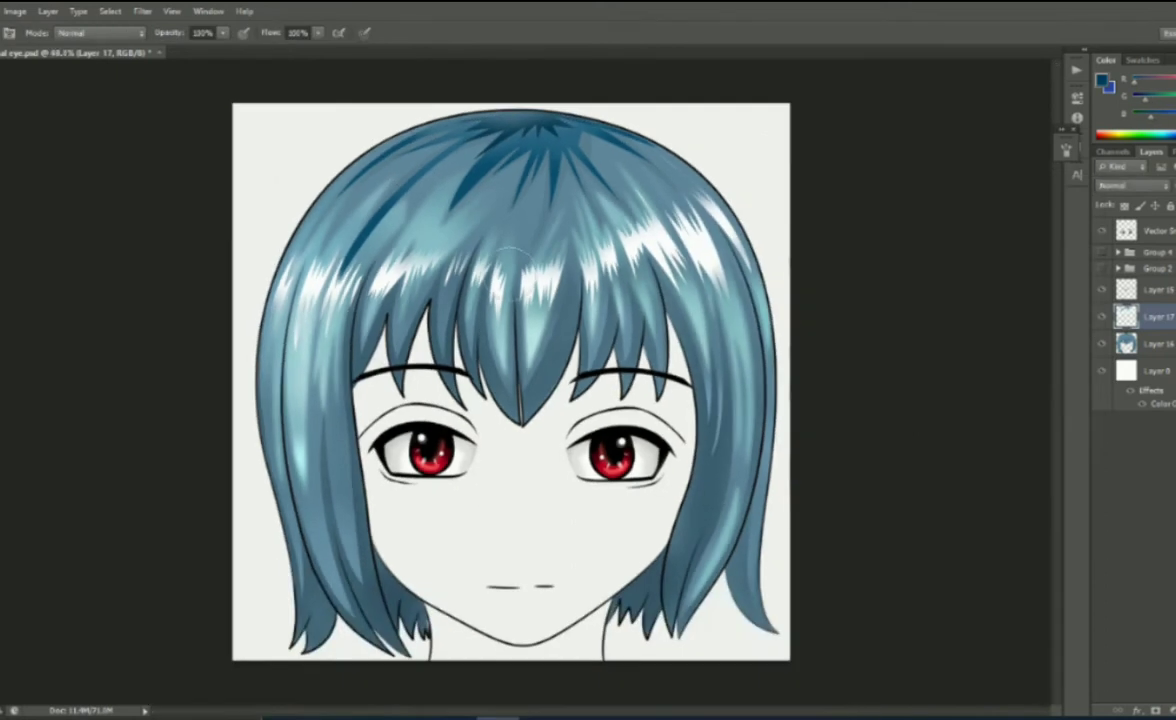
pyautogui.press('p')
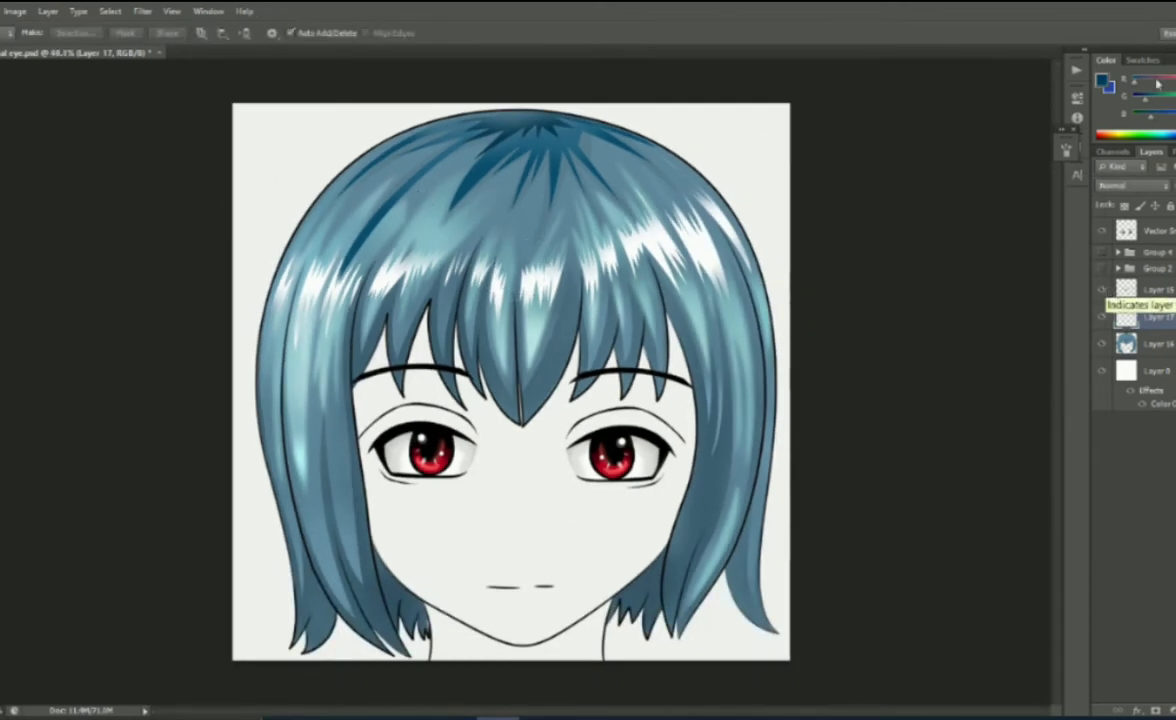
pyautogui.scroll(2, 418, 650)
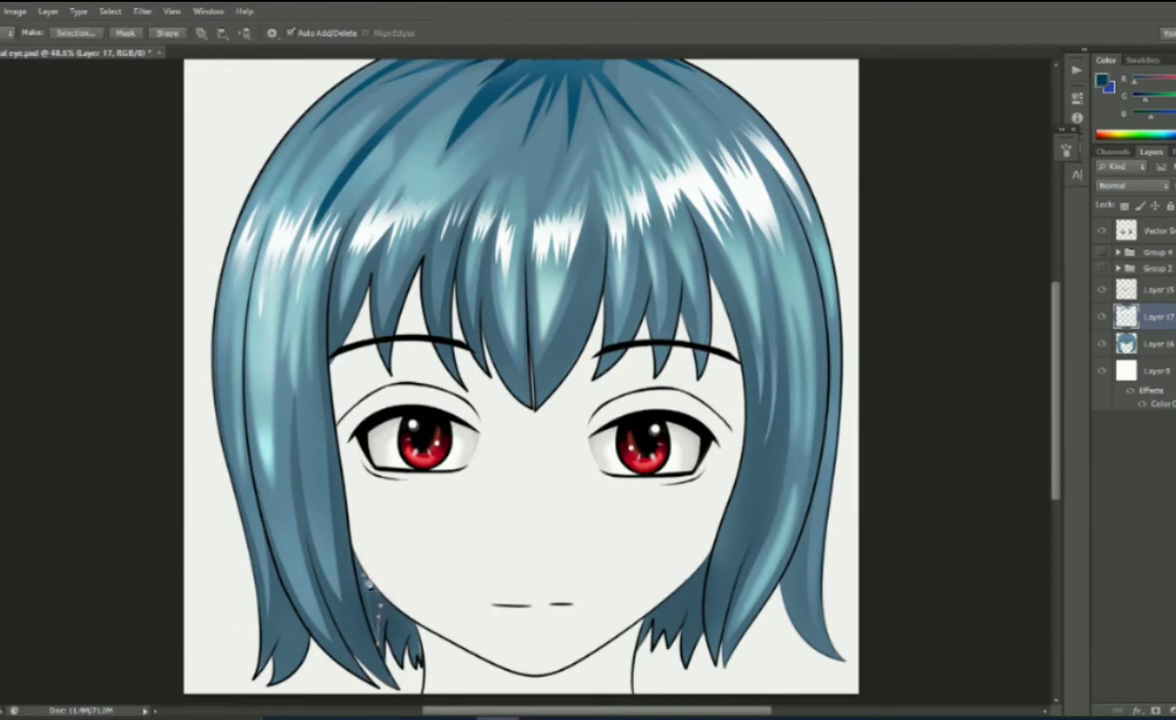
pyautogui.scroll(1, 350, 560)
pyautogui.scroll(-2, 383, 598)
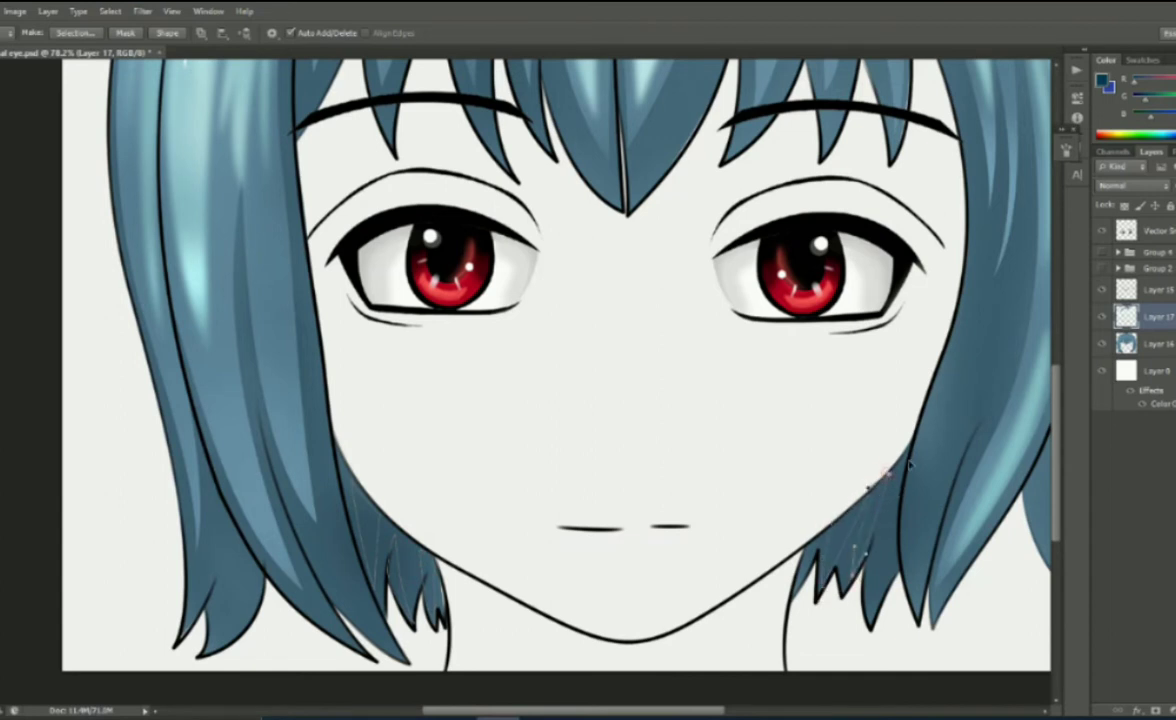
# - Brush soft light cyan streaks across the top of the crown
pyautogui.hotkey('ctrl', '0')
pyautogui.press('b')
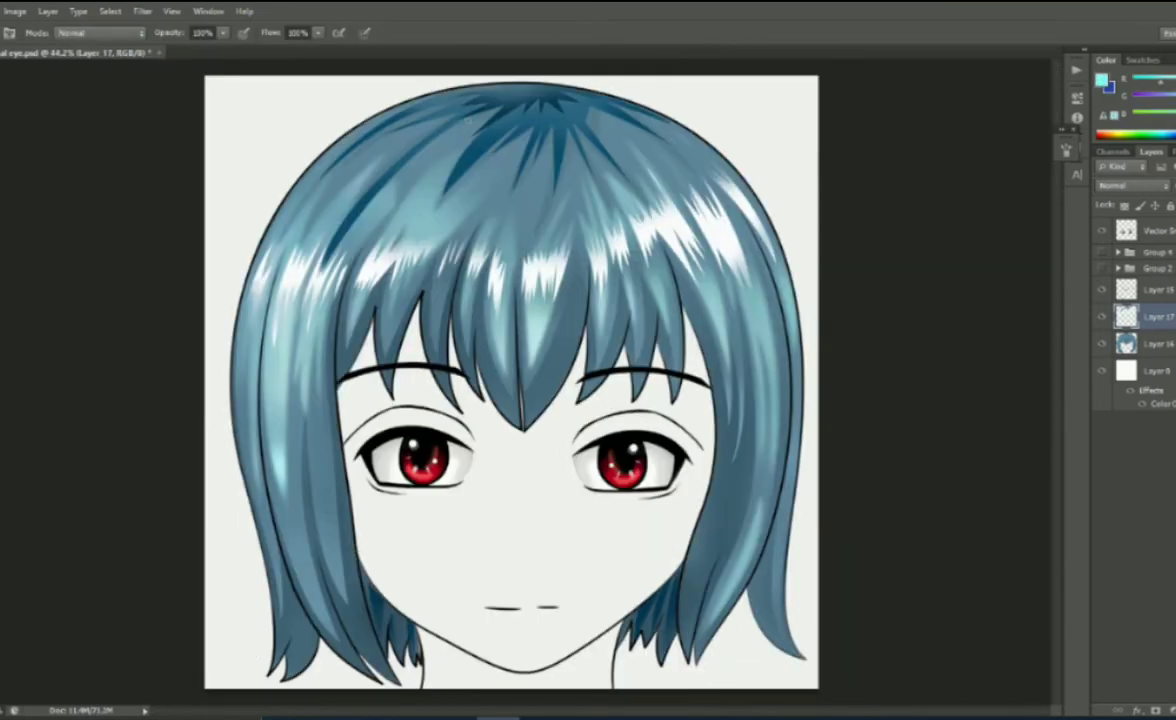
pyautogui.click(1066, 149)
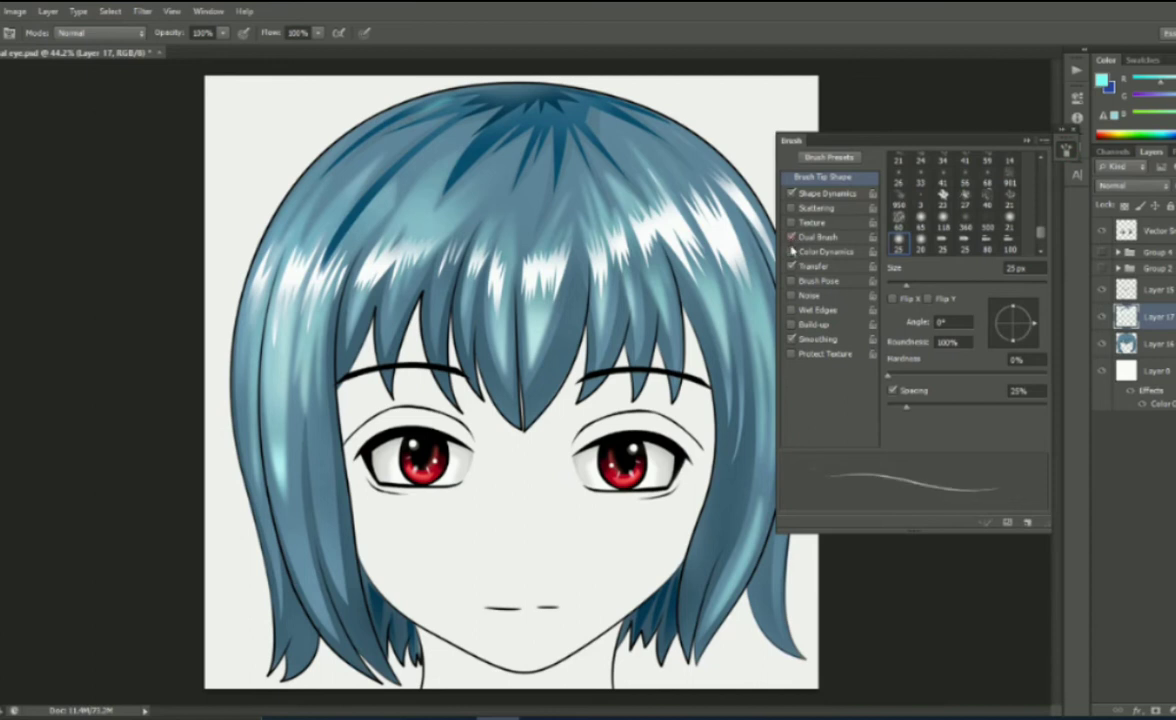
pyautogui.click(1066, 149)
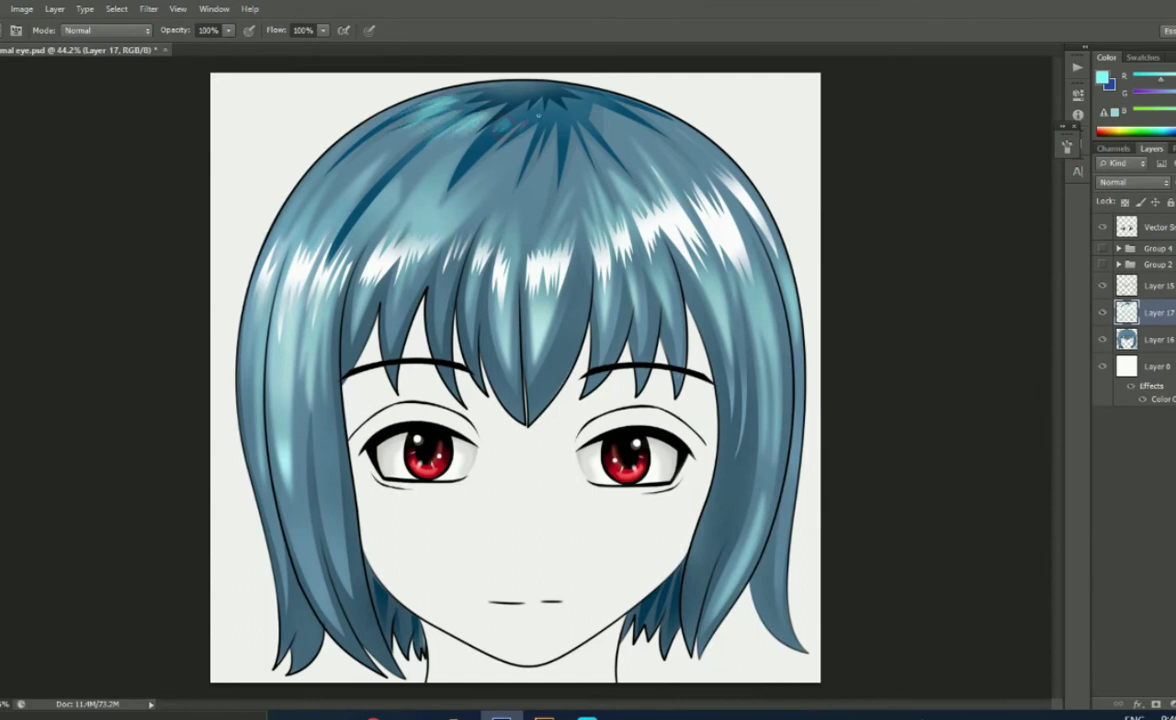
pyautogui.moveTo(538, 115)
pyautogui.mouseDown()
pyautogui.moveTo(566, 140)
pyautogui.moveTo(600, 112)
pyautogui.moveTo(641, 157)
pyautogui.mouseUp()
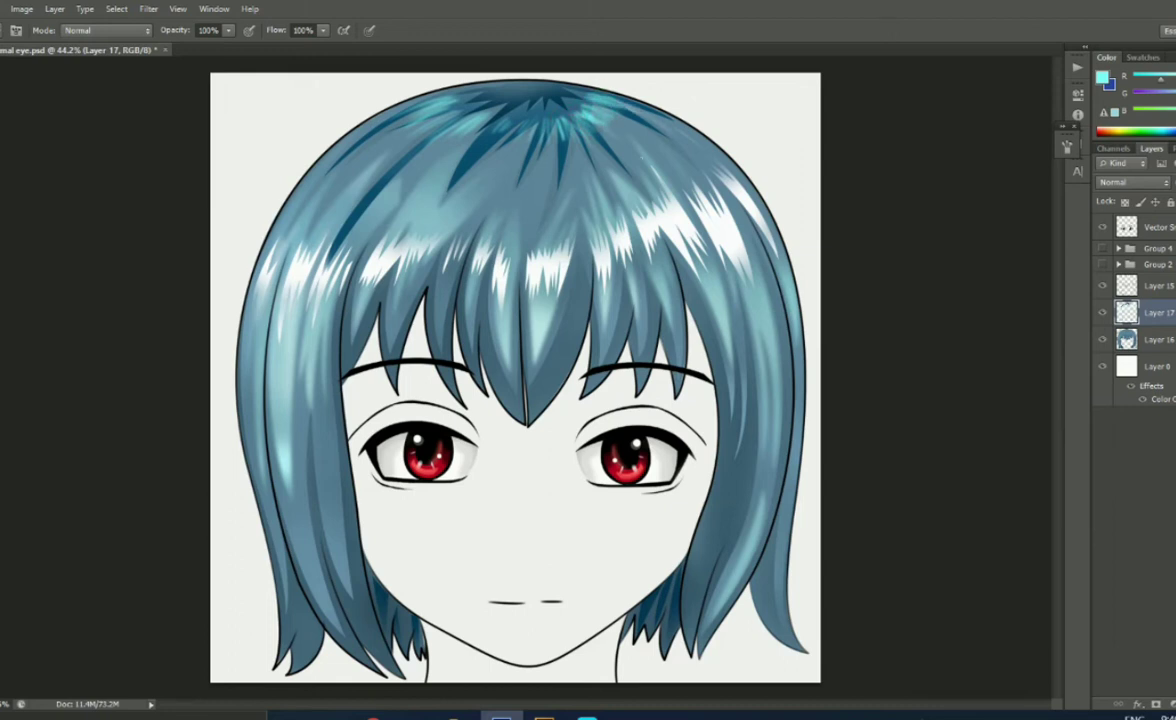
pyautogui.moveTo(435, 105)
pyautogui.mouseDown()
pyautogui.moveTo(450, 140)
pyautogui.moveTo(470, 145)
pyautogui.moveTo(478, 110)
pyautogui.moveTo(488, 150)
pyautogui.mouseUp()
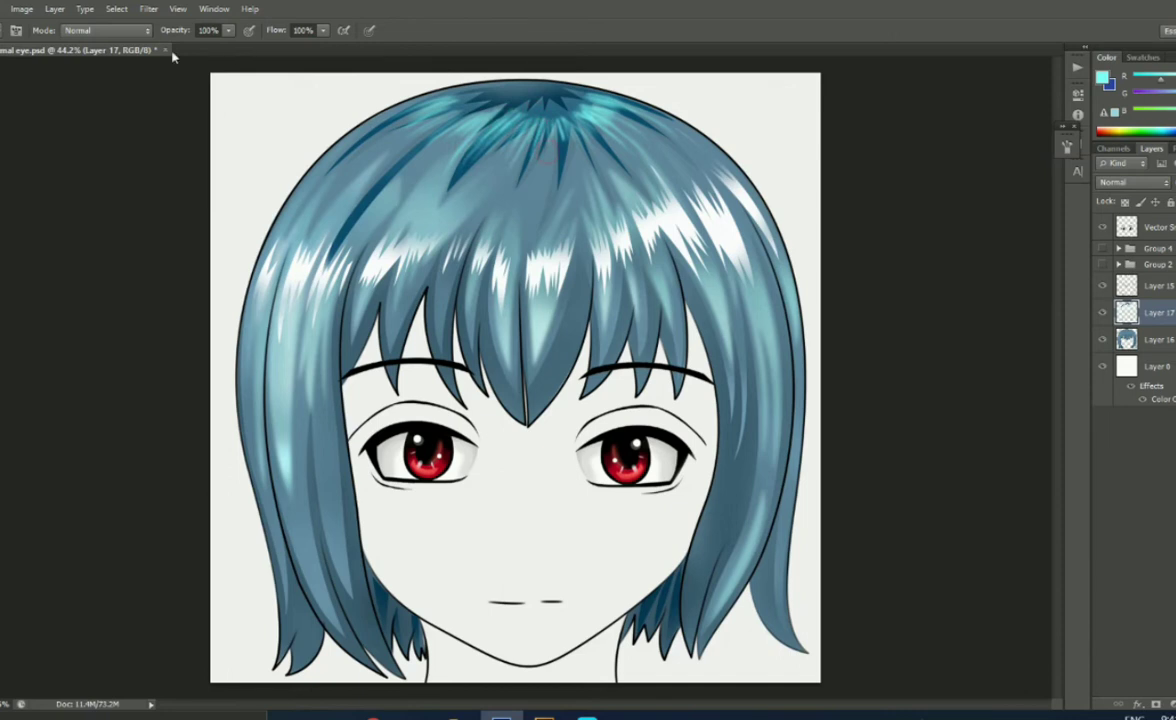
# - Set the brush to Color Dodge and brighten the upper and left blue hair strands
pyautogui.click(105, 30)
pyautogui.click(85, 220)
pyautogui.moveTo(360, 95)
pyautogui.mouseDown()
pyautogui.moveTo(460, 128)
pyautogui.moveTo(600, 90)
pyautogui.moveTo(610, 110)
pyautogui.mouseUp()
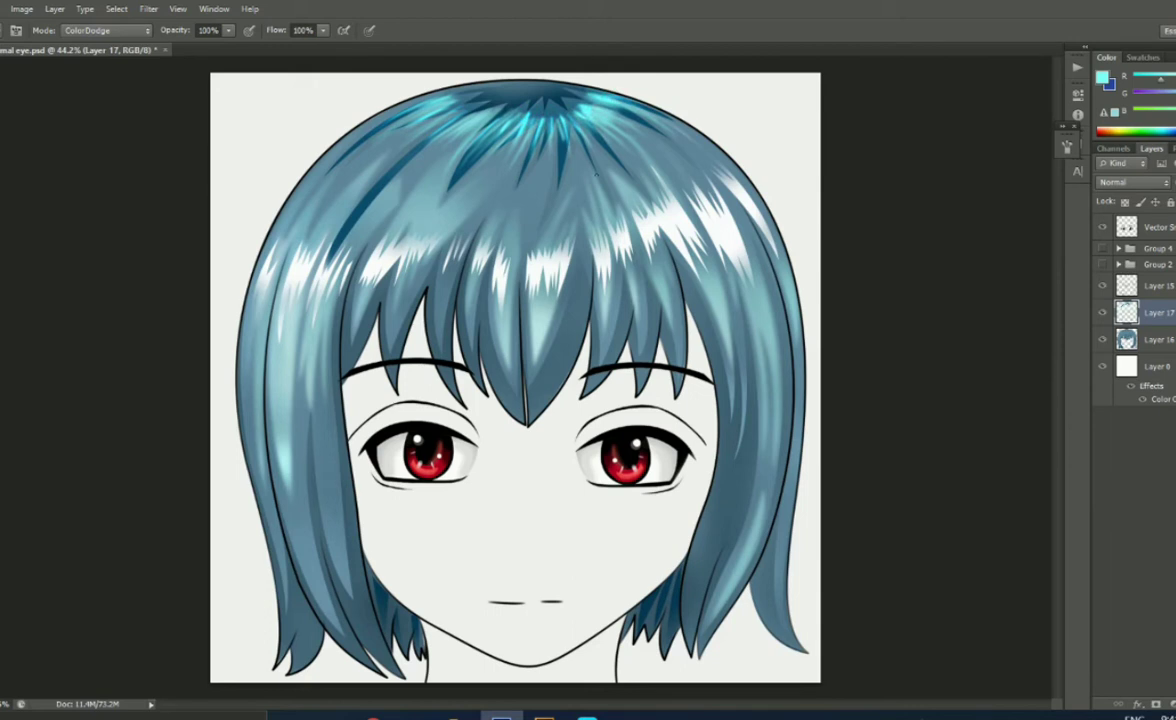
pyautogui.moveTo(305, 282); pyautogui.dragTo(315, 500)
pyautogui.moveTo(303, 305); pyautogui.dragTo(320, 515)
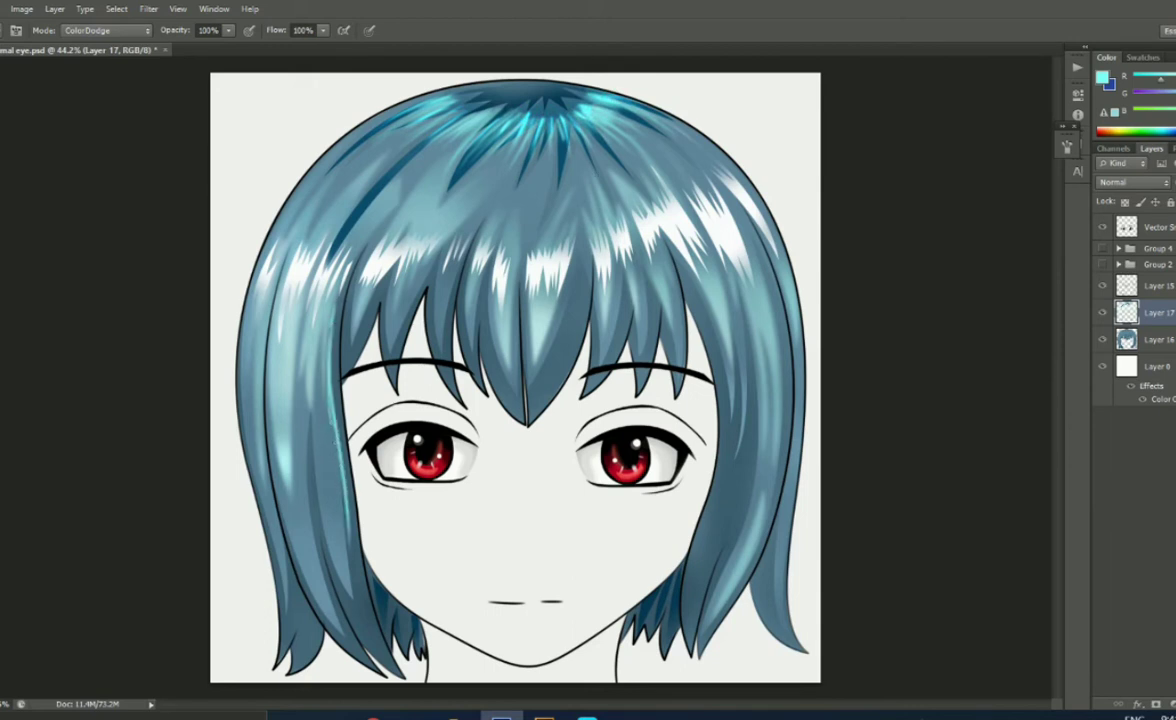
pyautogui.moveTo(306, 385); pyautogui.dragTo(322, 520)
pyautogui.moveTo(322, 452)
pyautogui.mouseDown()
pyautogui.moveTo(338, 578)
pyautogui.moveTo(332, 552)
pyautogui.mouseUp()
pyautogui.moveTo(292, 394); pyautogui.dragTo(290, 492)
# - Dodge bright highlights onto the right-side hair strands and more on the left
pyautogui.moveTo(745, 430); pyautogui.dragTo(740, 500)
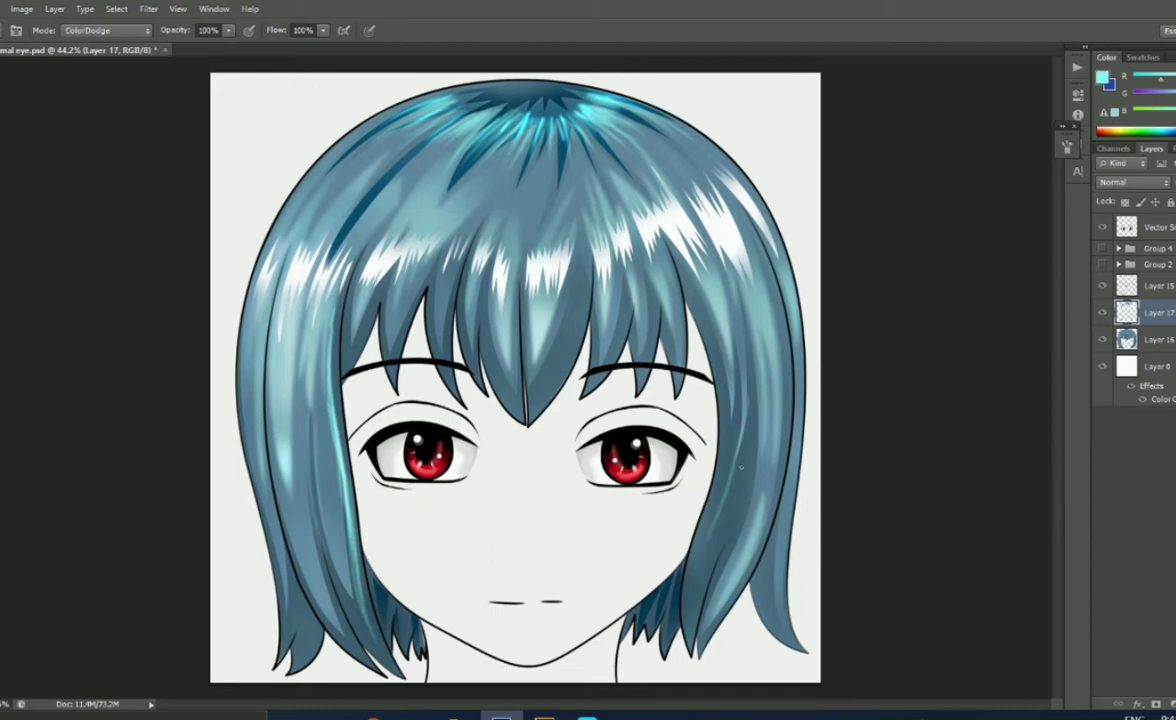
pyautogui.moveTo(715, 450); pyautogui.dragTo(710, 545)
pyautogui.moveTo(700, 390); pyautogui.dragTo(680, 540)
pyautogui.moveTo(705, 415)
pyautogui.mouseDown()
pyautogui.moveTo(665, 528)
pyautogui.moveTo(705, 492)
pyautogui.moveTo(712, 548)
pyautogui.mouseUp()
pyautogui.moveTo(720, 468); pyautogui.dragTo(703, 565)
pyautogui.moveTo(330, 508)
pyautogui.mouseDown()
pyautogui.moveTo(323, 568)
pyautogui.moveTo(346, 595)
pyautogui.mouseUp()
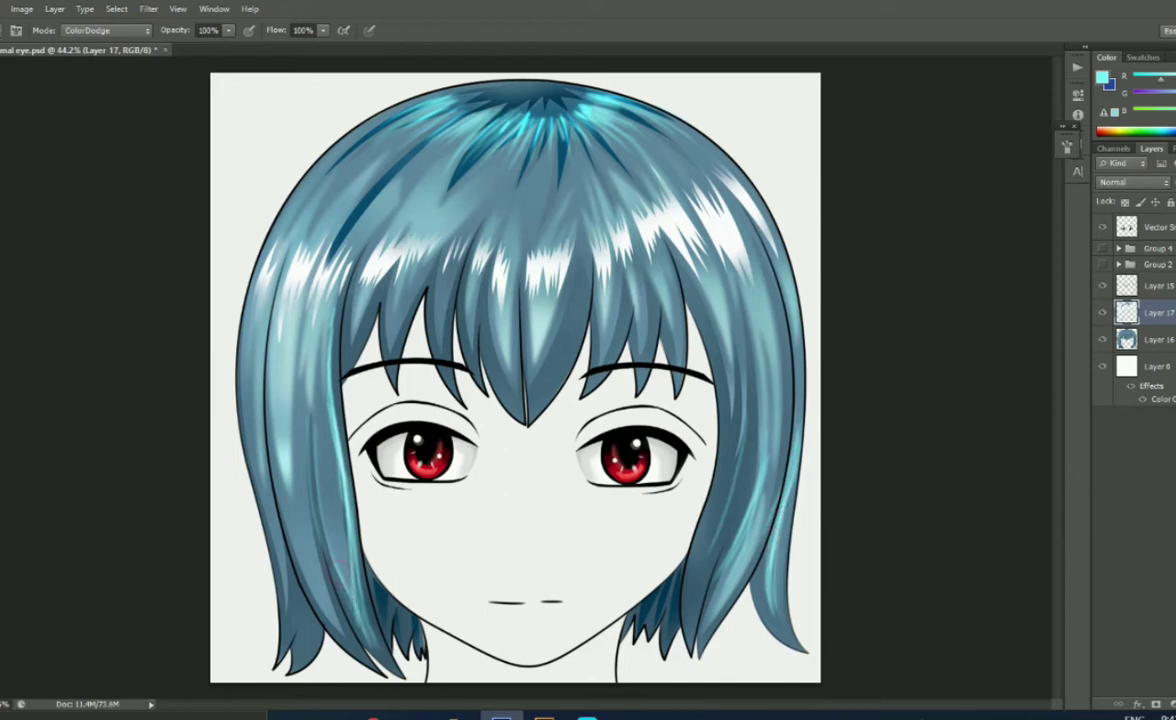
# - Brighten the lower left strands and the lower right strand with dodge highlights
pyautogui.moveTo(306, 530); pyautogui.dragTo(350, 596)
pyautogui.moveTo(318, 494); pyautogui.dragTo(330, 574)
pyautogui.moveTo(327, 541); pyautogui.dragTo(368, 650)
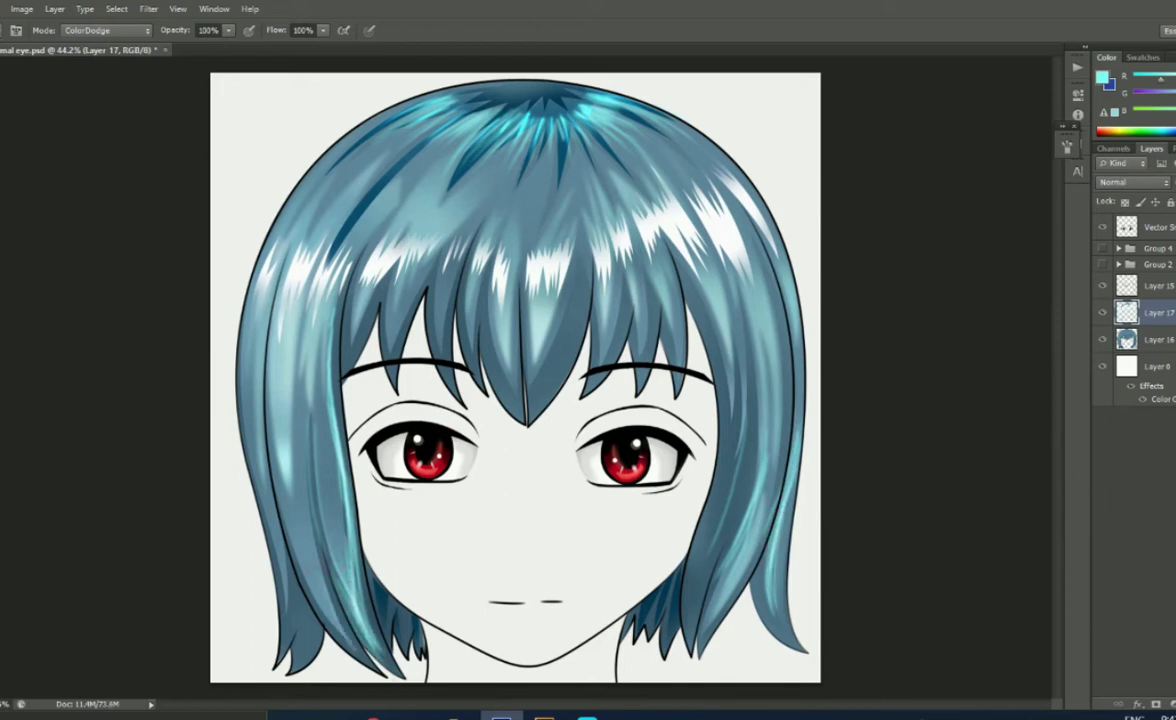
pyautogui.moveTo(298, 538); pyautogui.dragTo(330, 604)
pyautogui.moveTo(284, 506)
pyautogui.mouseDown()
pyautogui.moveTo(305, 566)
pyautogui.moveTo(281, 610)
pyautogui.mouseUp()
pyautogui.moveTo(278, 536); pyautogui.dragTo(272, 606)
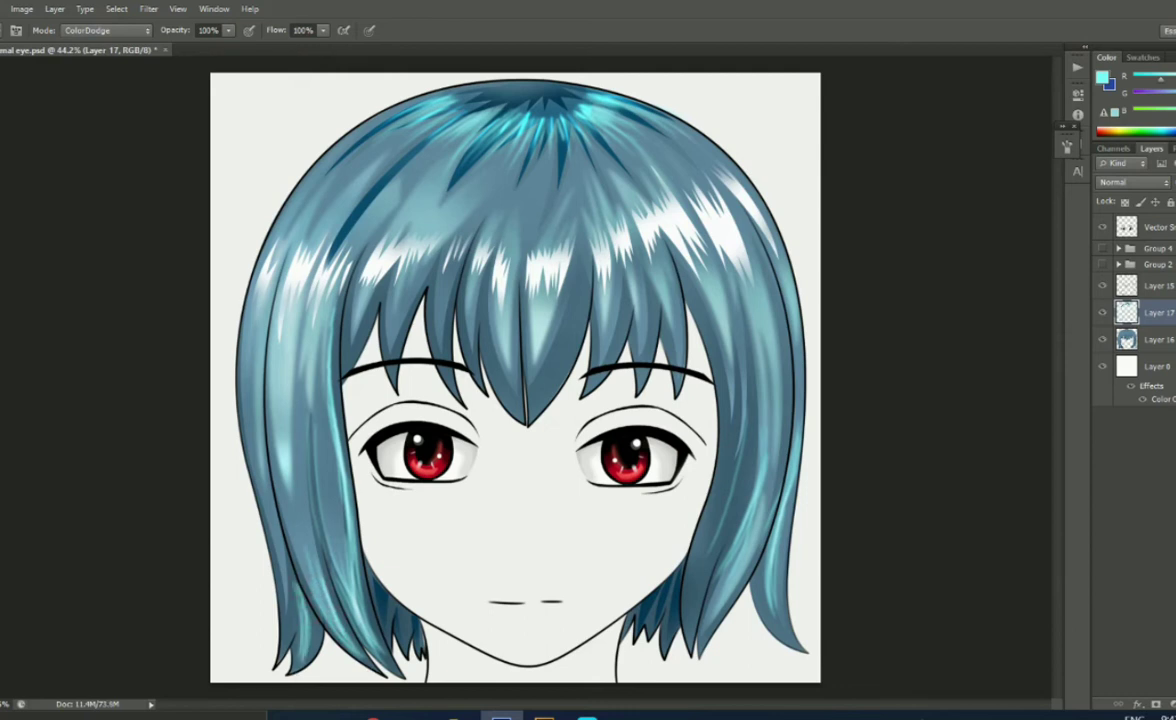
pyautogui.moveTo(692, 545)
pyautogui.mouseDown()
pyautogui.moveTo(718, 625)
pyautogui.moveTo(699, 582)
pyautogui.mouseUp()
pyautogui.moveTo(728, 522); pyautogui.dragTo(700, 588)
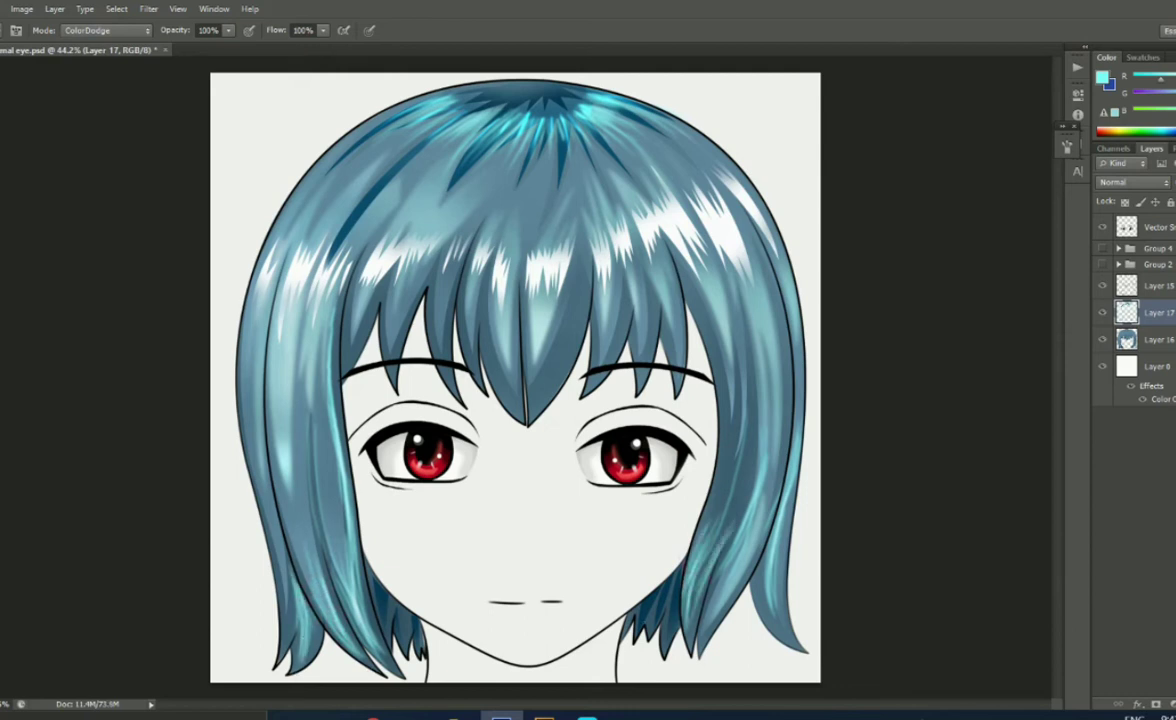
# - On a new layer beneath the hair, pen-trace the face and neck outline and make it a selection
pyautogui.press('p')
pyautogui.hotkey('ctrl', 'shift', 'alt', 'n')
pyautogui.click(315, 370)
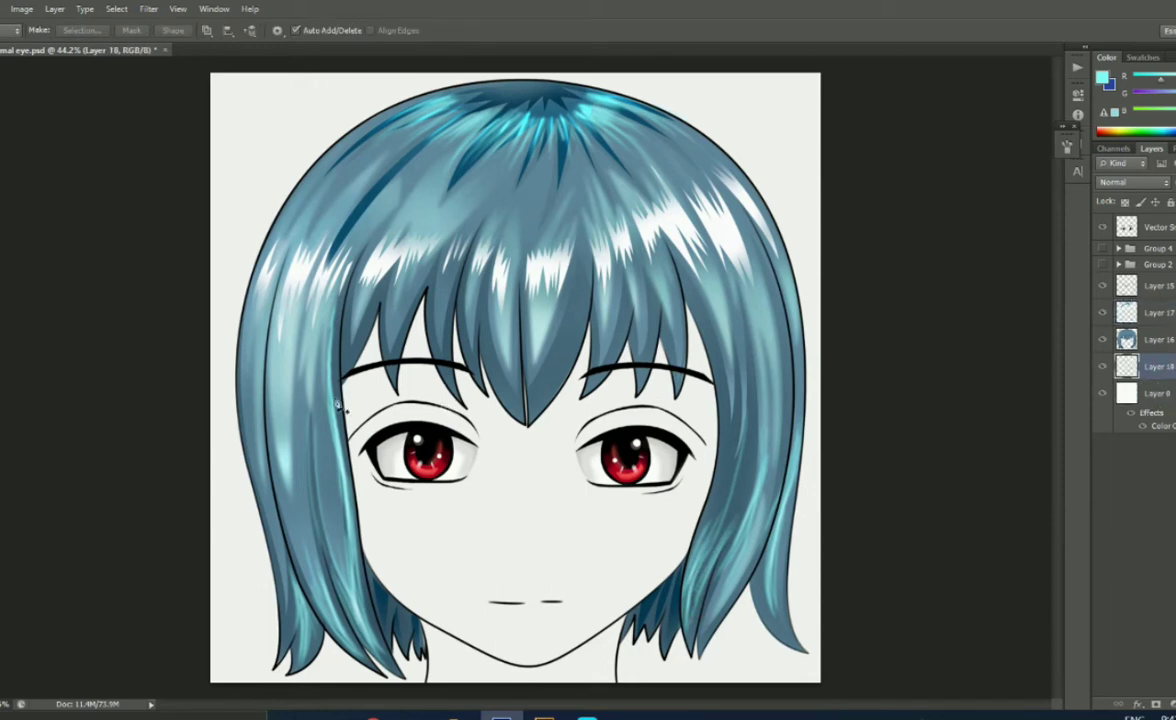
pyautogui.click(365, 555)
pyautogui.click(405, 590)
pyautogui.scroll(3, 410, 638)
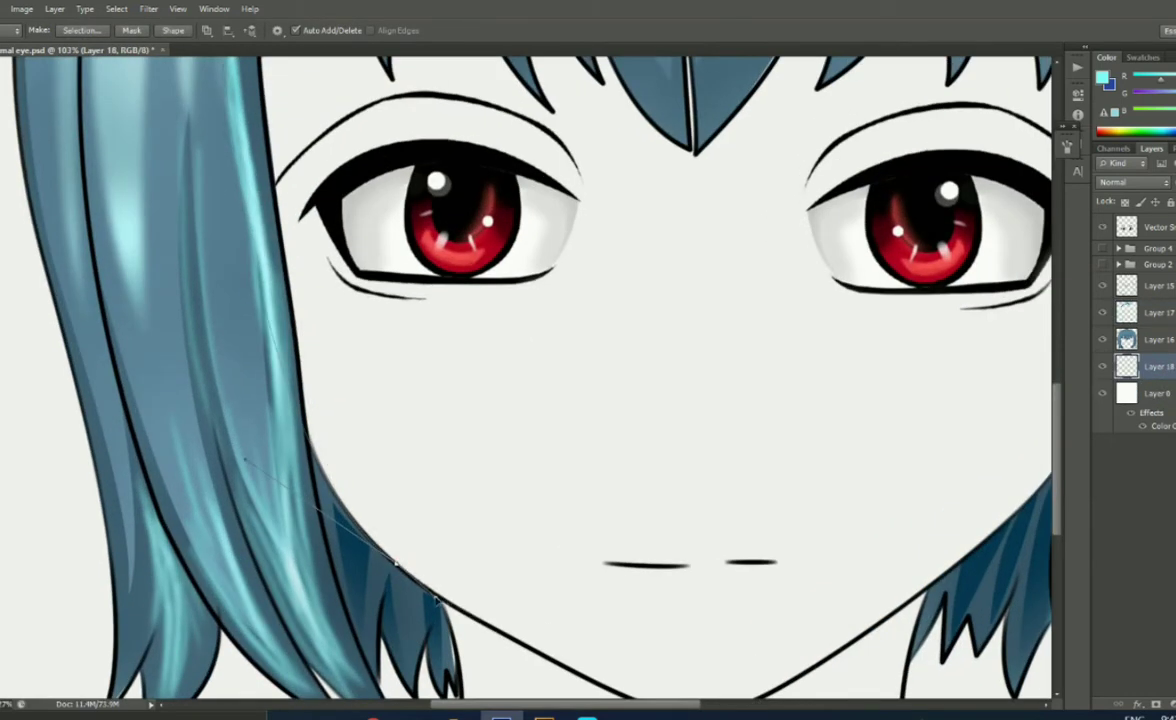
pyautogui.scroll(-5, 512, 643)
pyautogui.moveTo(441, 552); pyautogui.dragTo(875, 567)
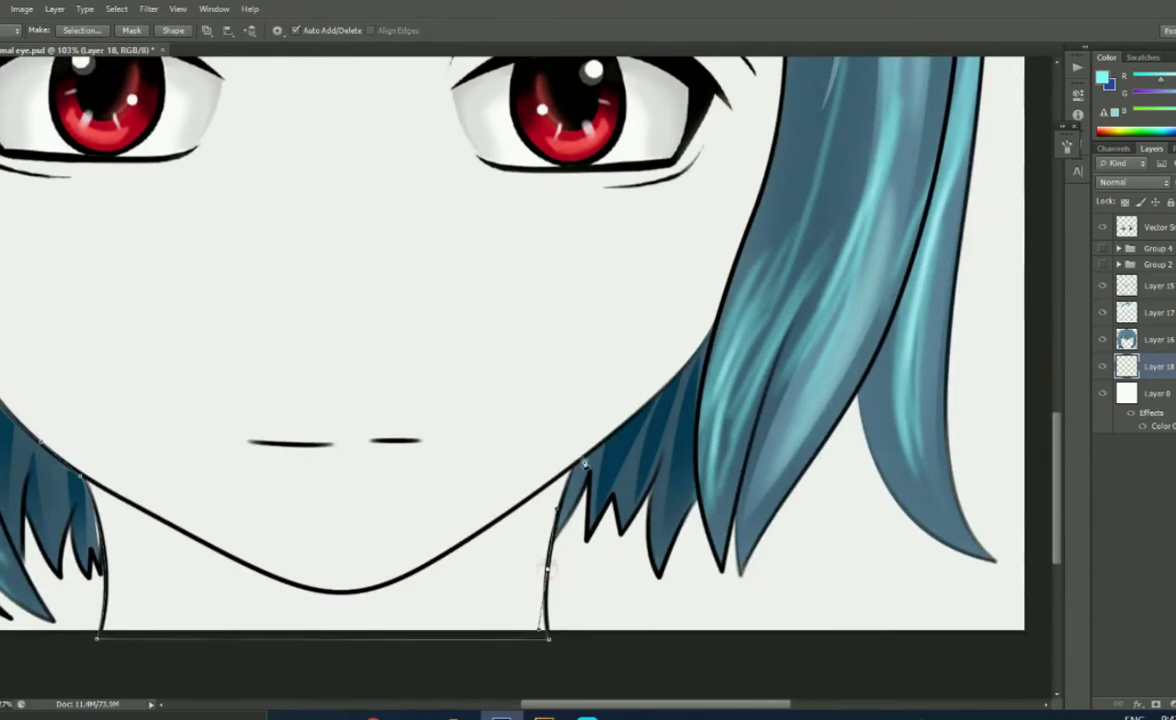
pyautogui.scroll(-2, 588, 465)
pyautogui.scroll(-2, 609, 375)
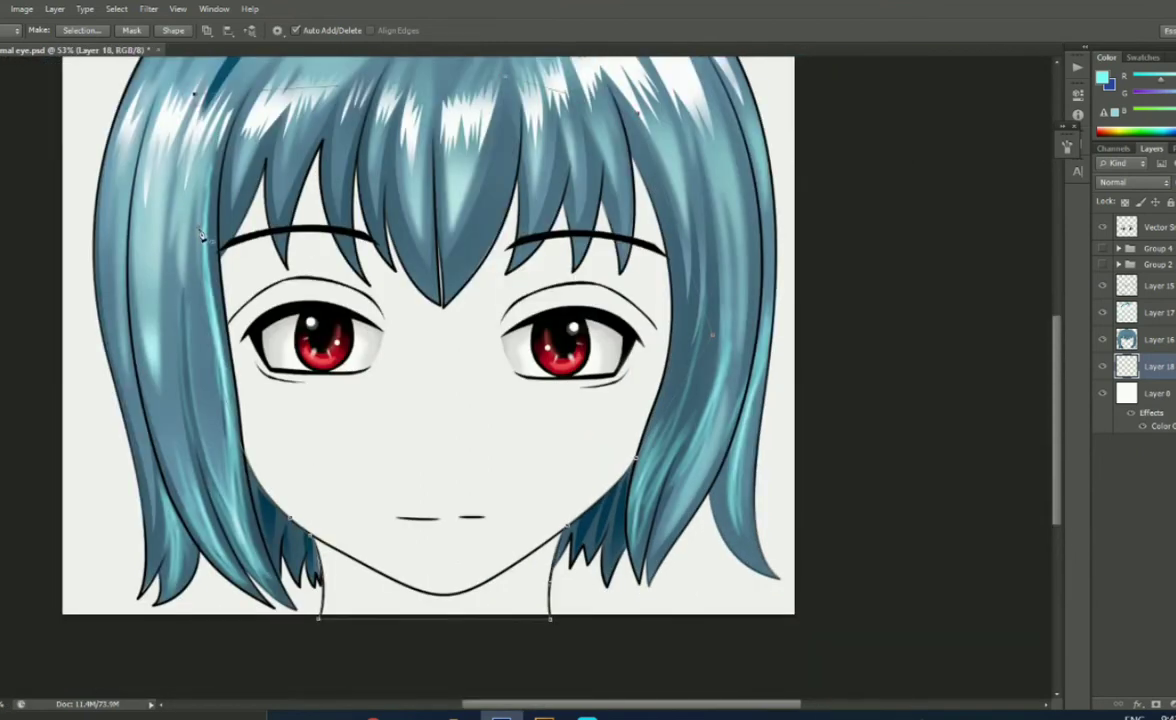
pyautogui.click(82, 30)
pyautogui.press('Return')
# - Fill the face selection with a light peach skin colour and deselect
pyautogui.press('i')
pyautogui.click(1101, 77)
pyautogui.click(908, 375)
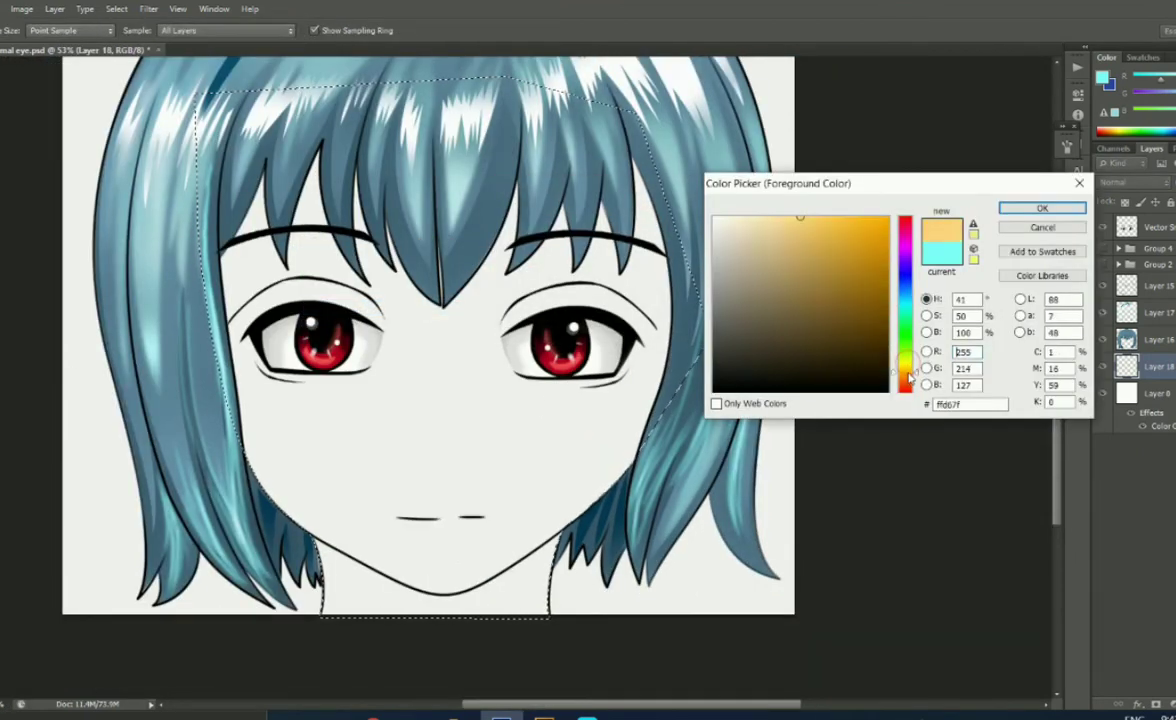
pyautogui.click(732, 220)
pyautogui.click(1042, 207)
pyautogui.press('g')
pyautogui.click(375, 381)
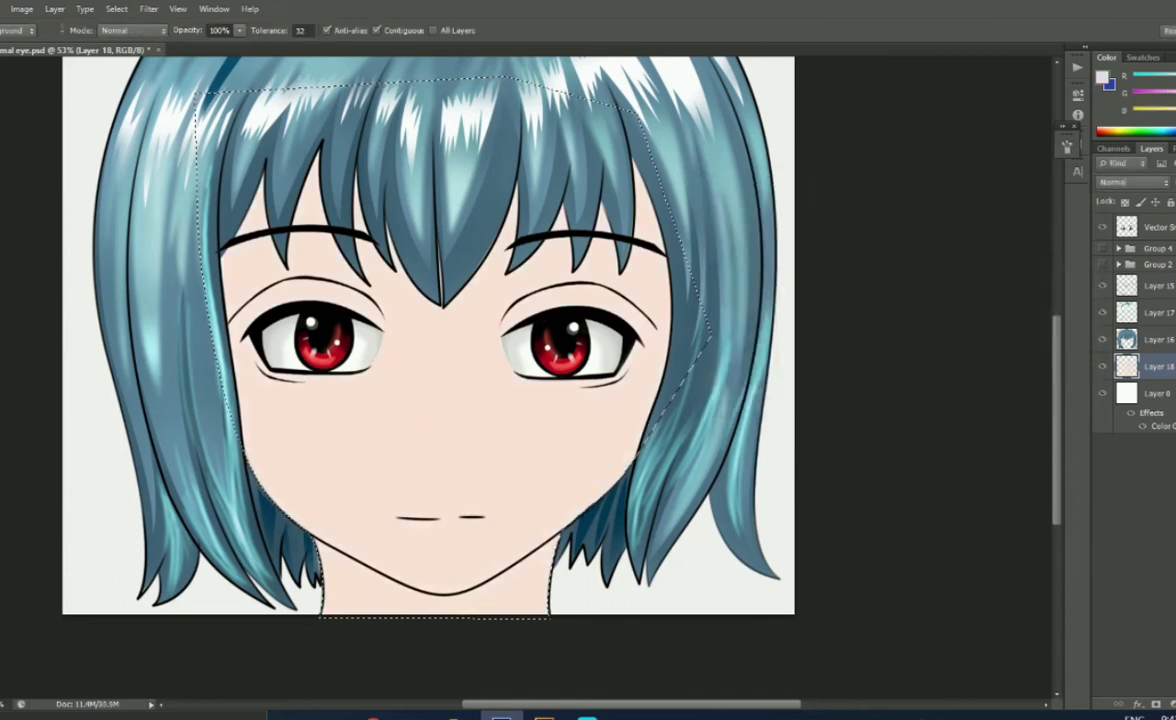
pyautogui.hotkey('ctrl', 'd')
# - Choose a darker orange foreground colour for the blush
pyautogui.click(1101, 77)
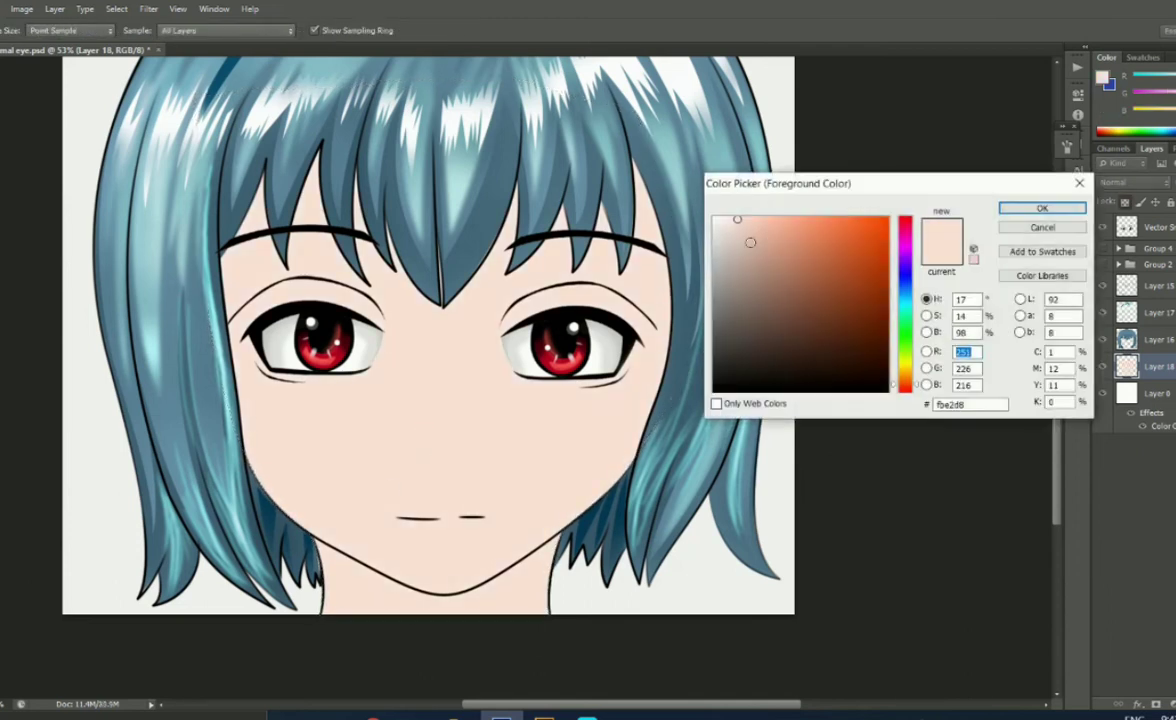
pyautogui.click(732, 220)
pyautogui.click(1042, 207)
# - Paint soft Normal-mode blush on both cheeks, under the right brow and on the neck
pyautogui.press('b')
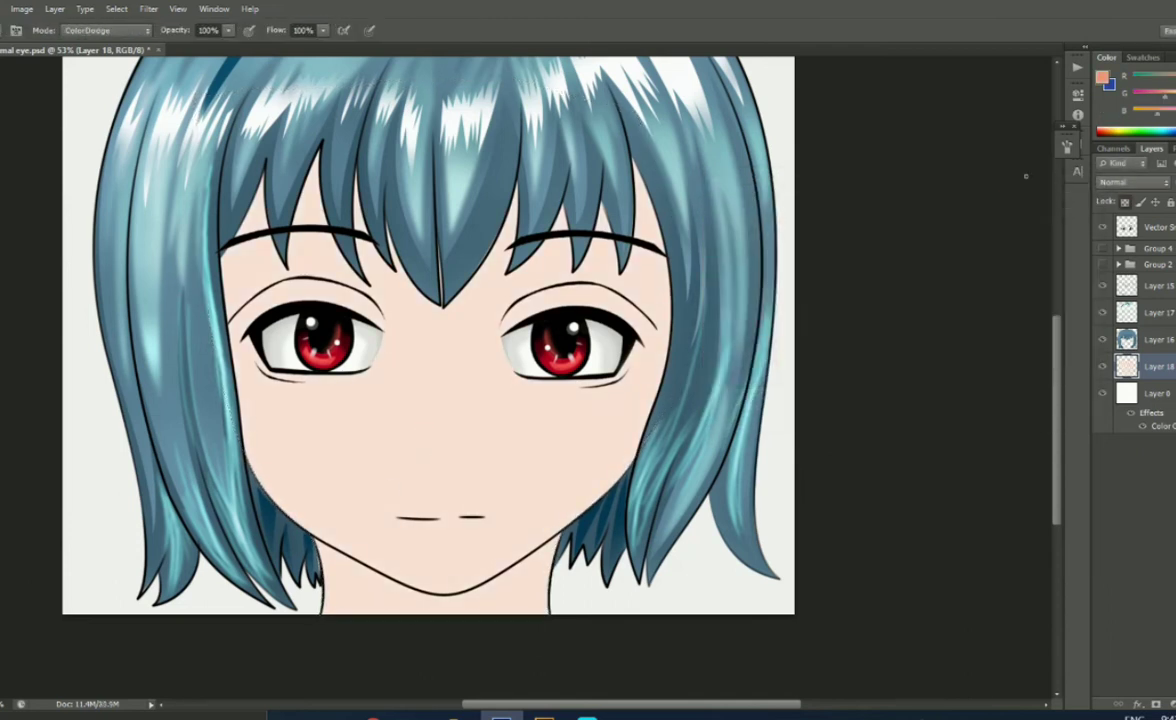
pyautogui.click(105, 30)
pyautogui.click(90, 30)
pyautogui.moveTo(232, 238)
pyautogui.mouseDown()
pyautogui.moveTo(258, 258)
pyautogui.moveTo(325, 252)
pyautogui.mouseUp()
pyautogui.hotkey('ctrl', 'z')
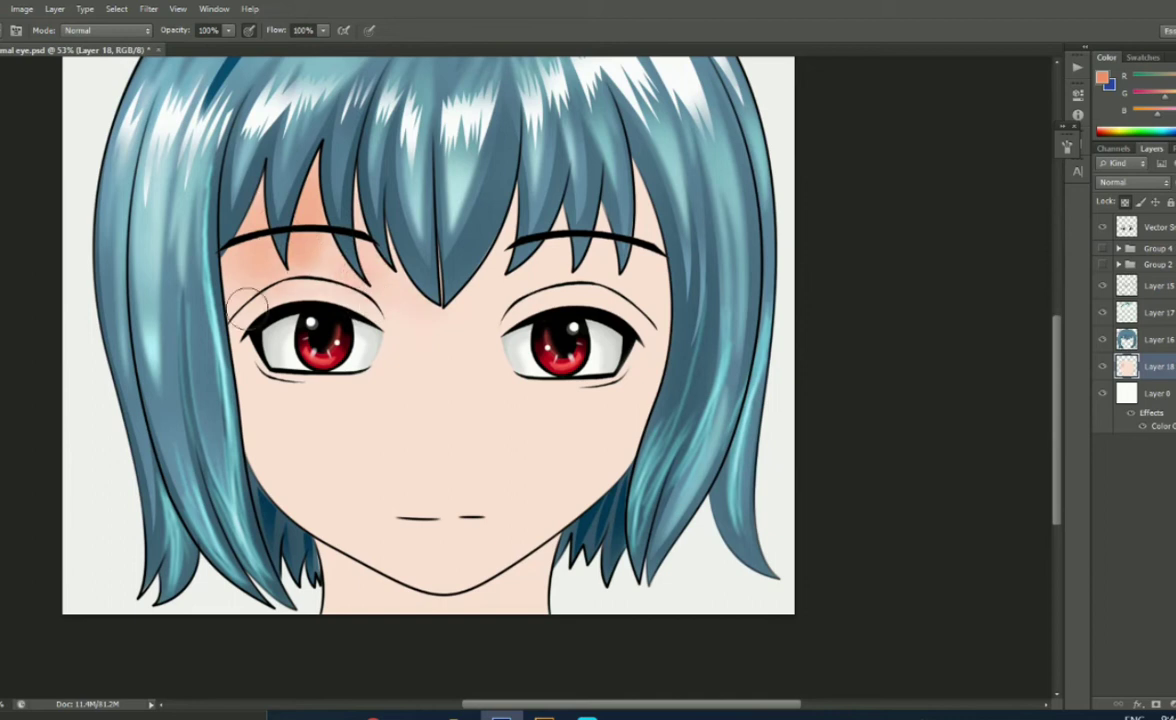
pyautogui.moveTo(244, 386); pyautogui.dragTo(330, 395)
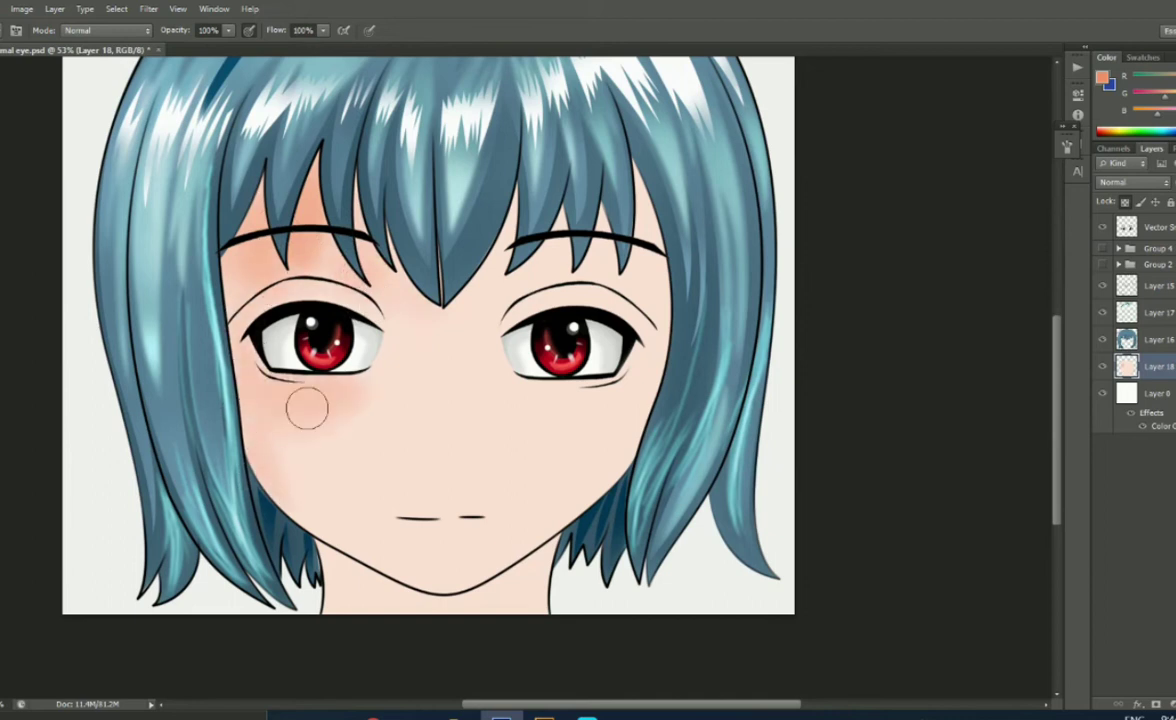
pyautogui.moveTo(435, 312); pyautogui.dragTo(622, 287)
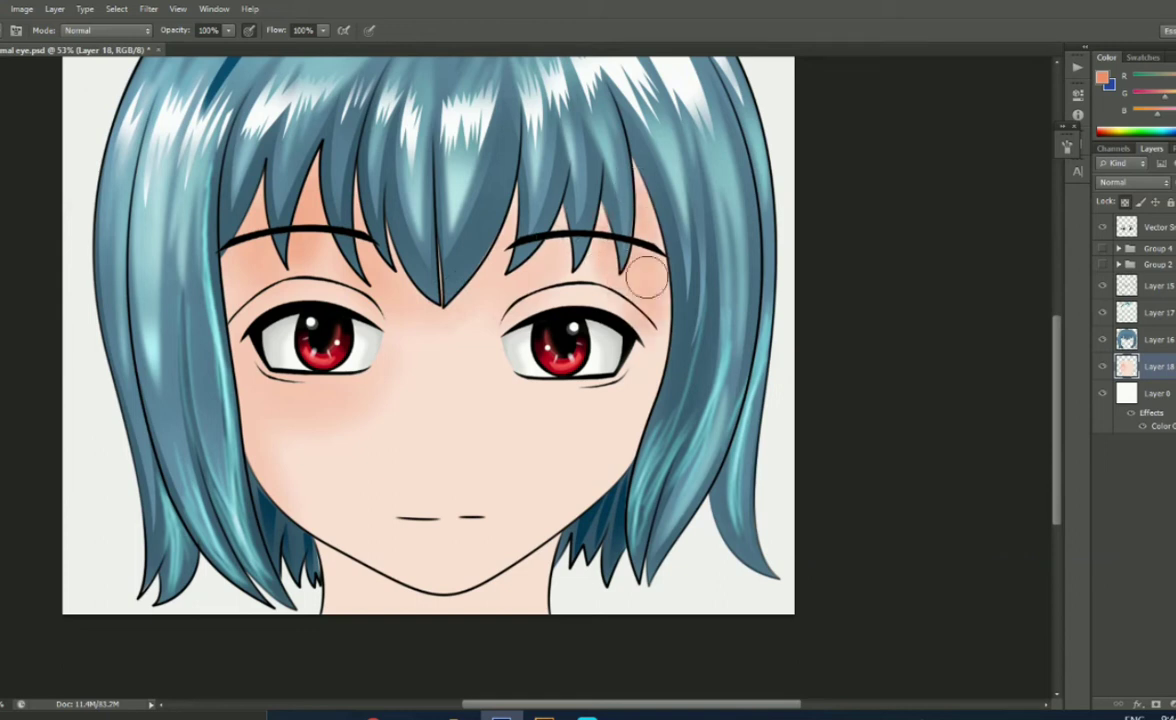
pyautogui.moveTo(625, 402)
pyautogui.mouseDown()
pyautogui.moveTo(539, 423)
pyautogui.moveTo(543, 438)
pyautogui.moveTo(620, 459)
pyautogui.mouseUp()
pyautogui.moveTo(315, 512)
pyautogui.mouseDown()
pyautogui.moveTo(330, 563)
pyautogui.moveTo(418, 582)
pyautogui.mouseUp()
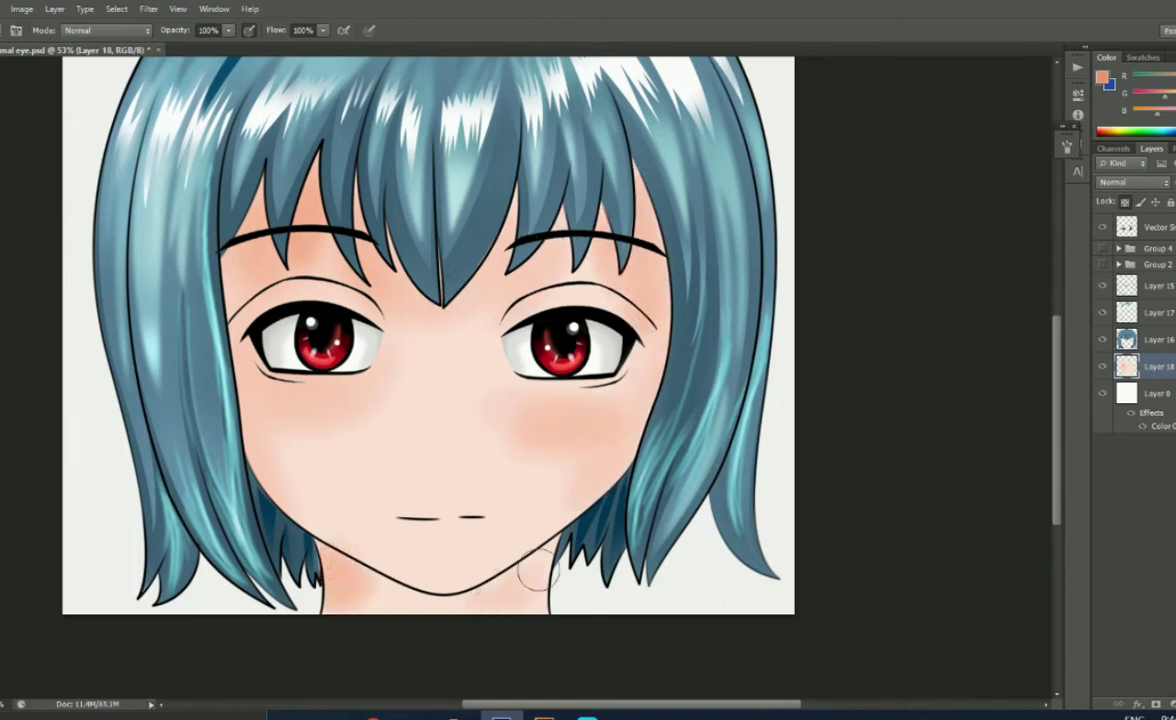
# - Start a pen shading path beside the left eye, curving up along the cheek
pyautogui.press('p')
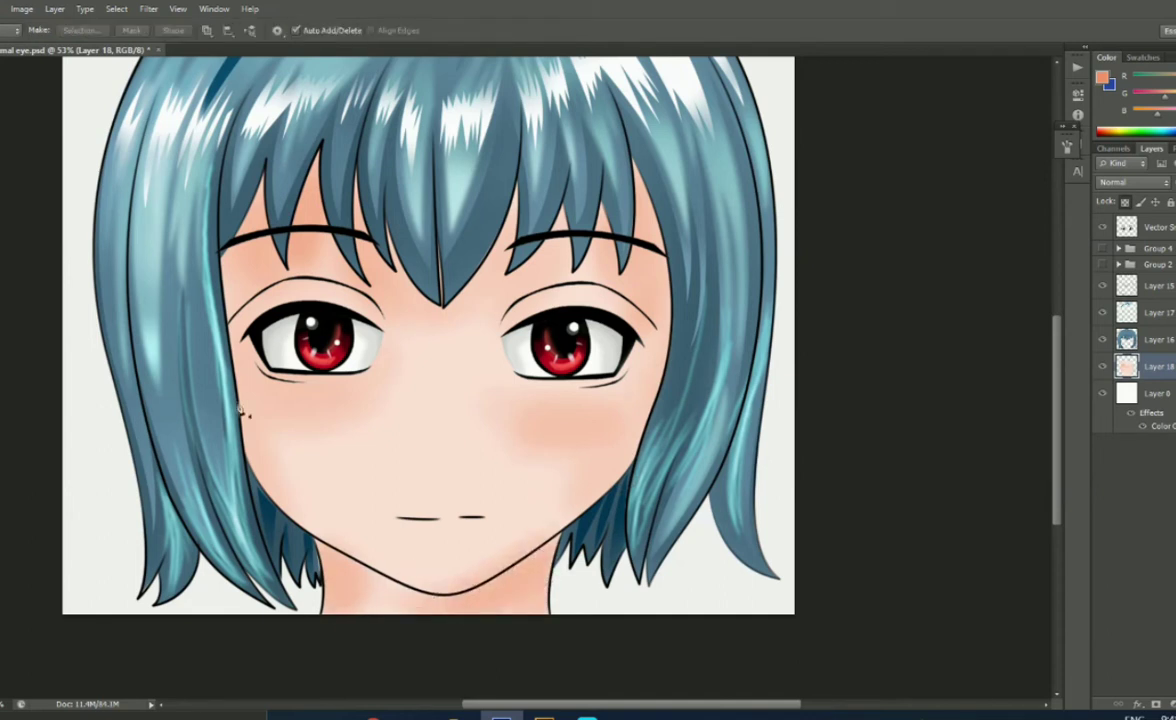
pyautogui.click(258, 482)
pyautogui.moveTo(246, 415); pyautogui.dragTo(247, 383)
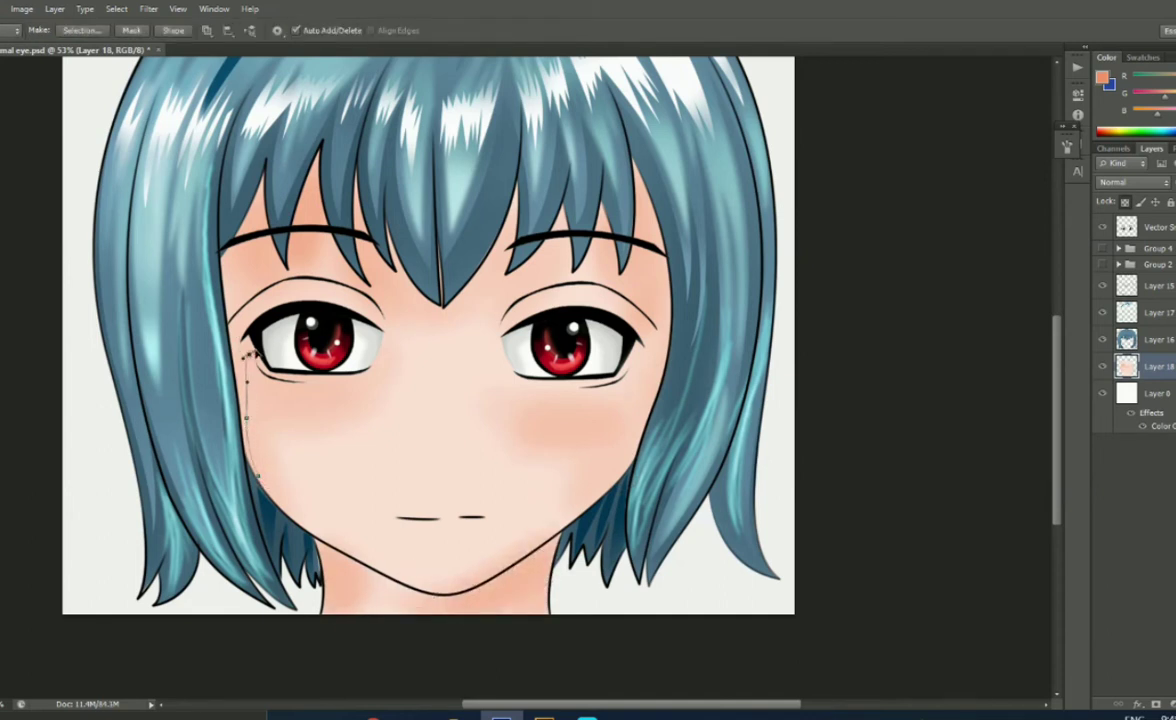
# - Trace a closed shading path around the left eye socket, under the fringe and along the chin
pyautogui.scroll(3, 258, 378)
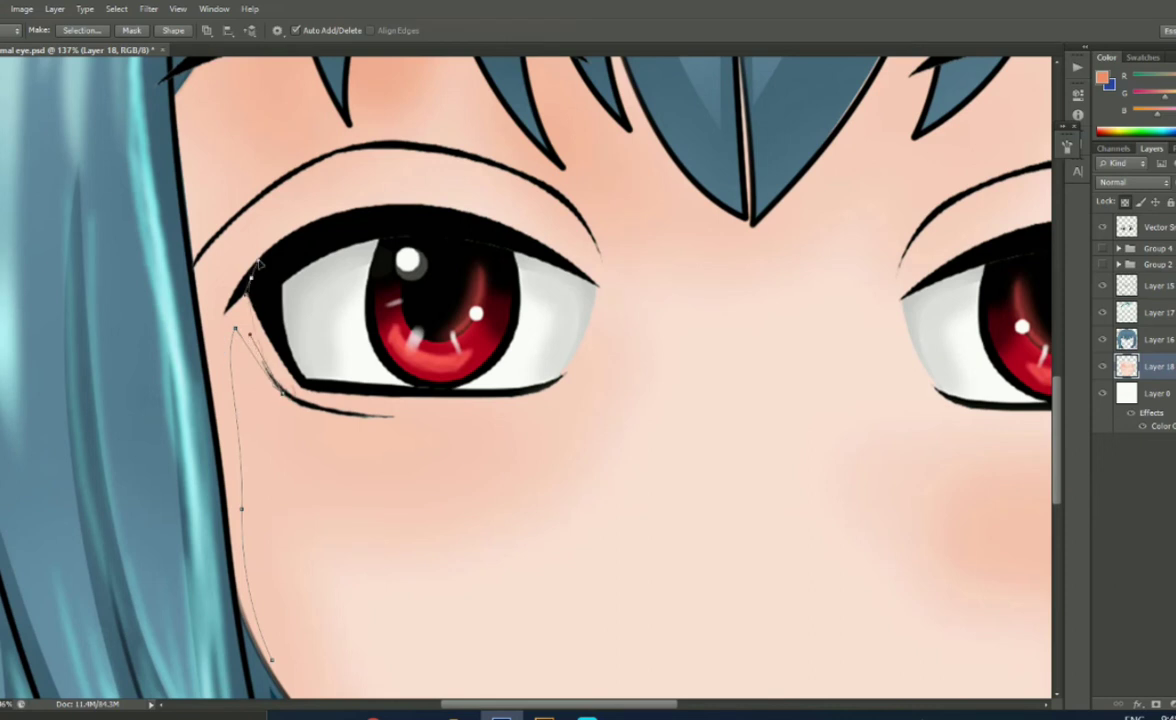
pyautogui.moveTo(552, 258)
pyautogui.mouseDown()
pyautogui.moveTo(410, 173)
pyautogui.moveTo(343, 160)
pyautogui.mouseUp()
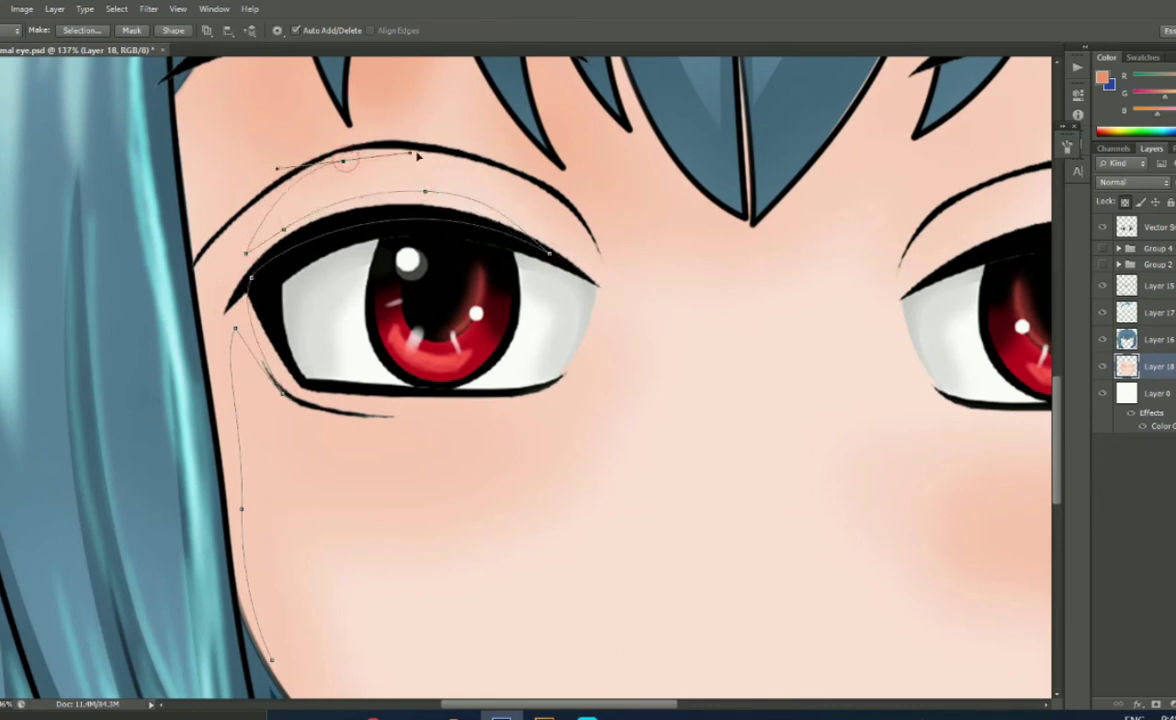
pyautogui.moveTo(599, 258); pyautogui.dragTo(636, 355)
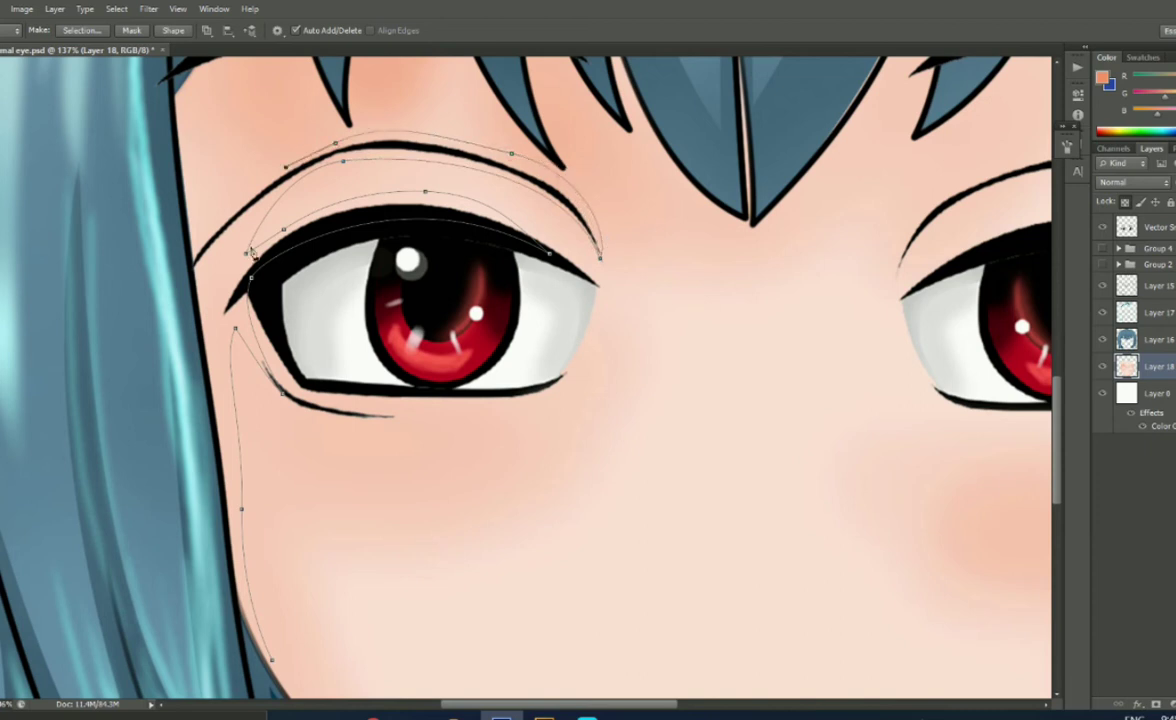
pyautogui.scroll(-3, 224, 228)
pyautogui.scroll(3, 224, 228)
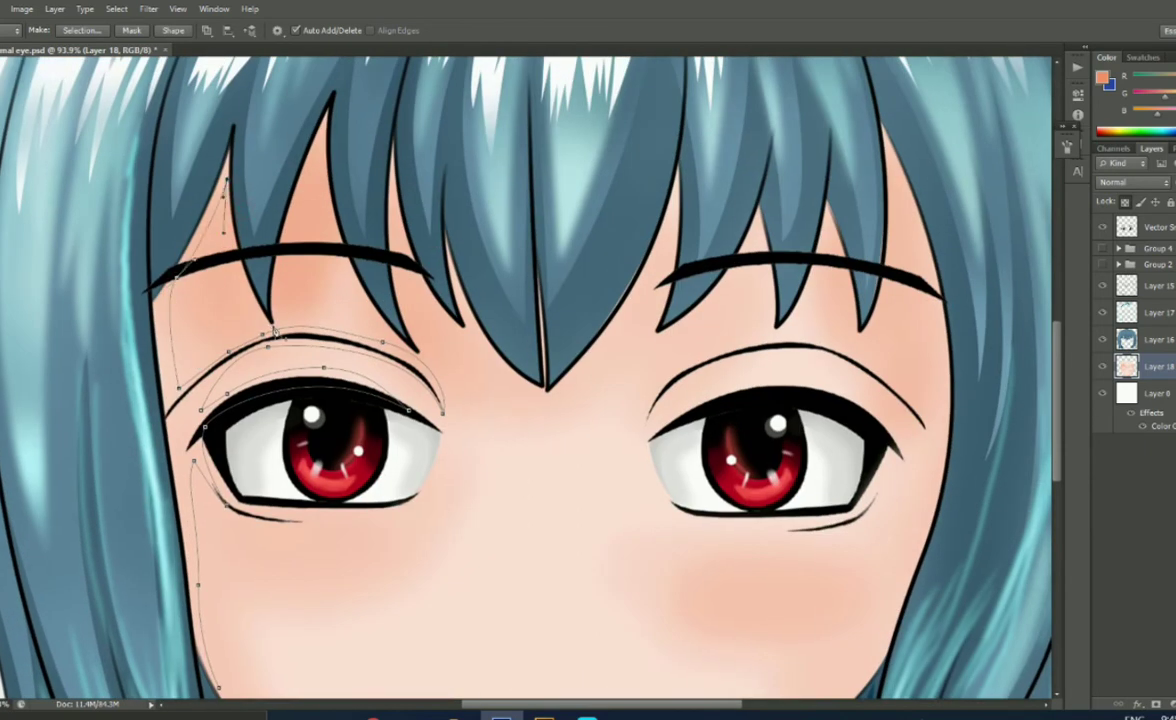
pyautogui.click(314, 168)
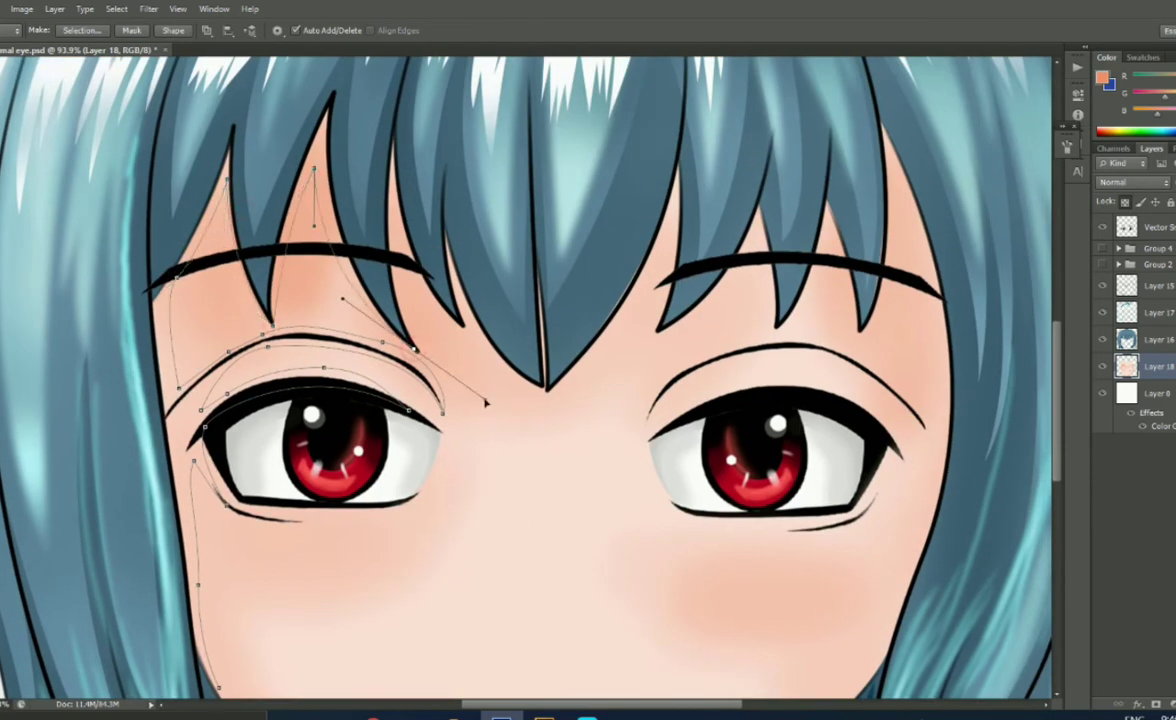
pyautogui.moveTo(413, 348); pyautogui.dragTo(464, 322)
pyautogui.scroll(-3, 464, 322)
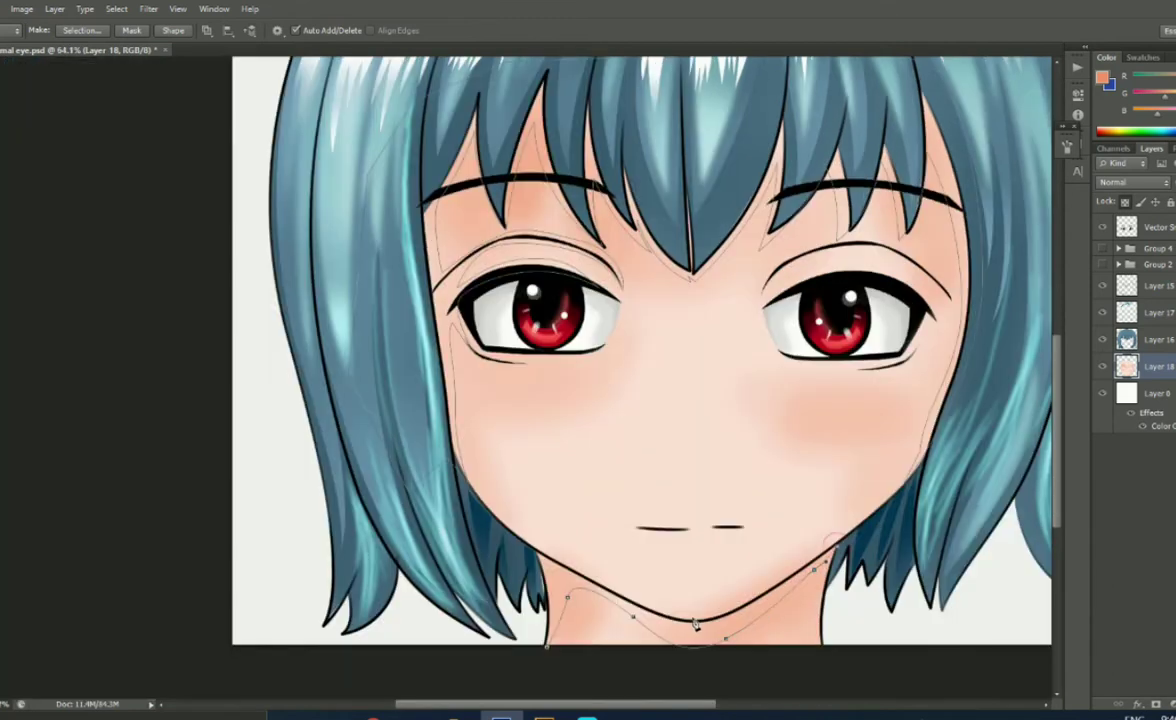
pyautogui.click(546, 646)
pyautogui.rightClick(495, 210)
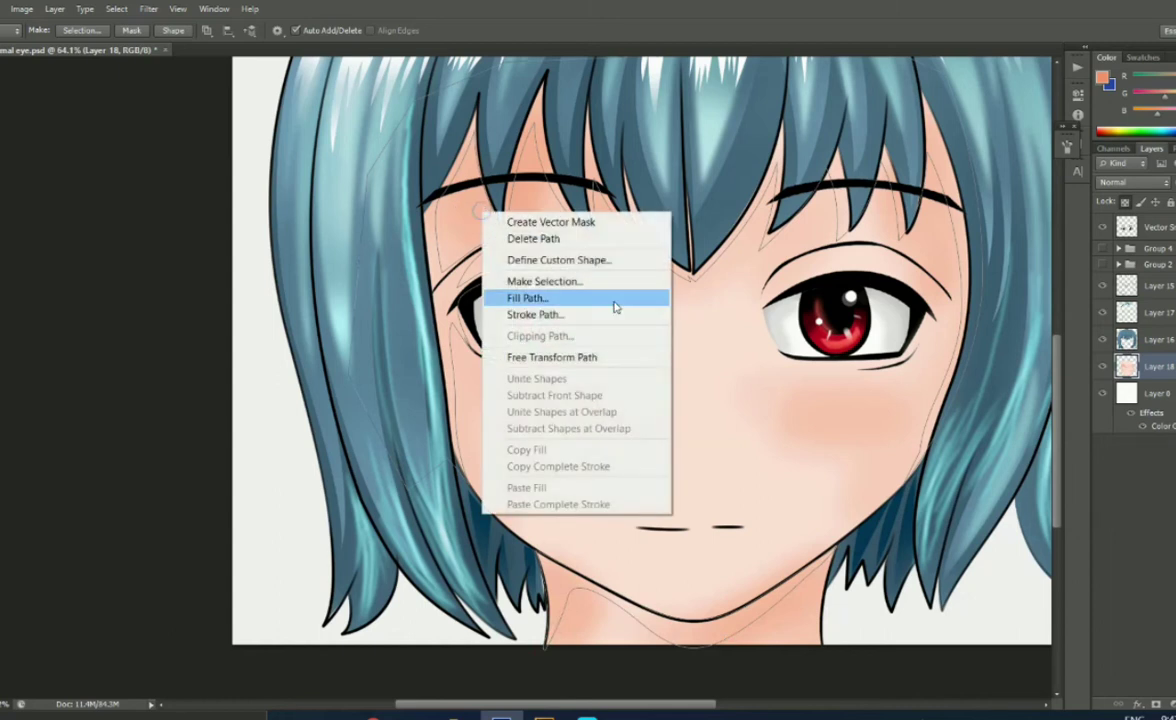
pyautogui.press('Escape')
# - Begin a shading path along the right upper eyelid and past its outer corner
pyautogui.moveTo(852, 266); pyautogui.dragTo(891, 256)
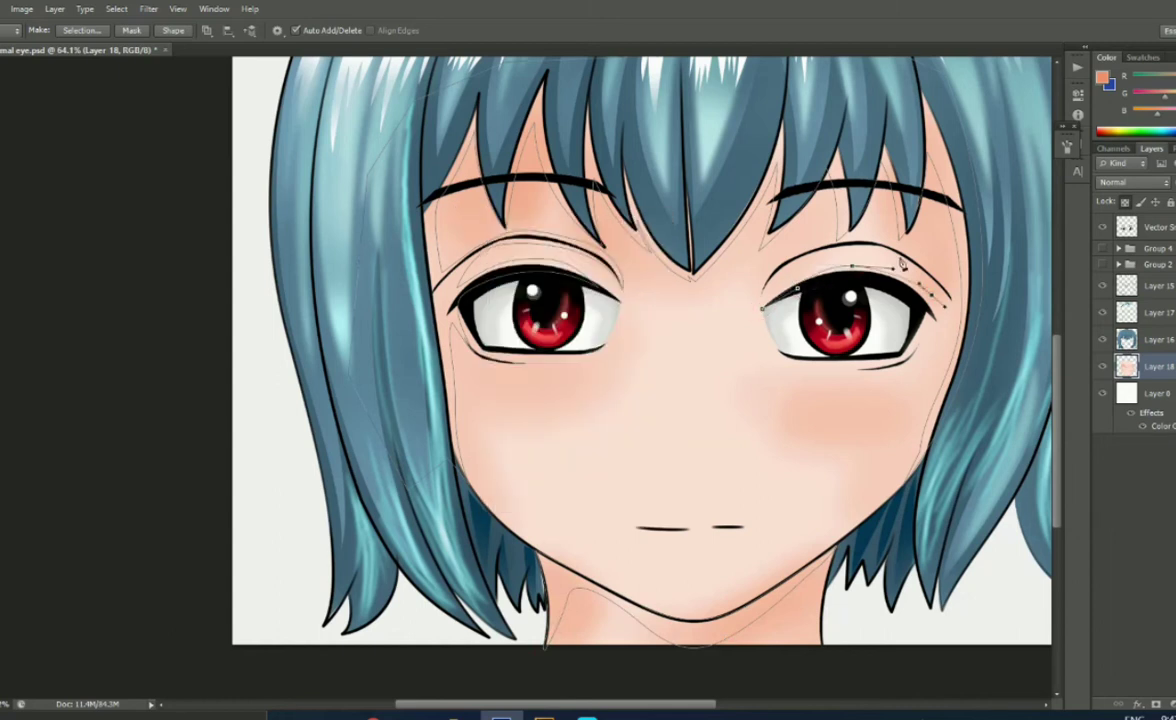
pyautogui.click(934, 296)
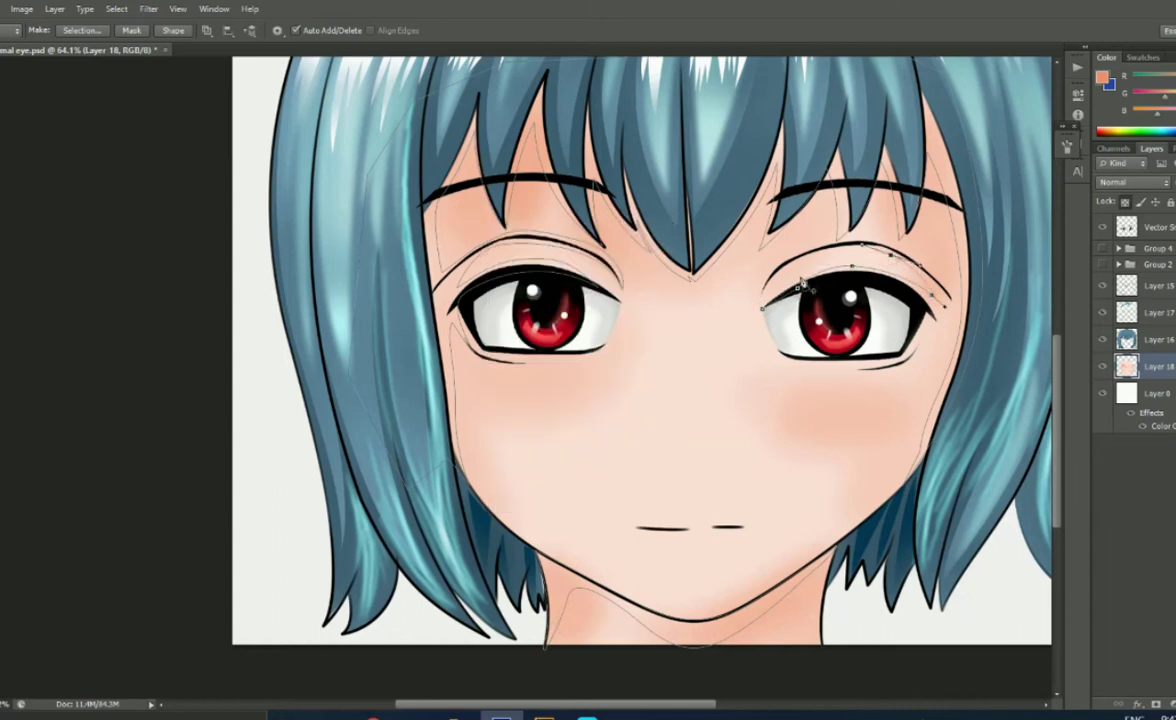
pyautogui.click(952, 307)
pyautogui.click(921, 340)
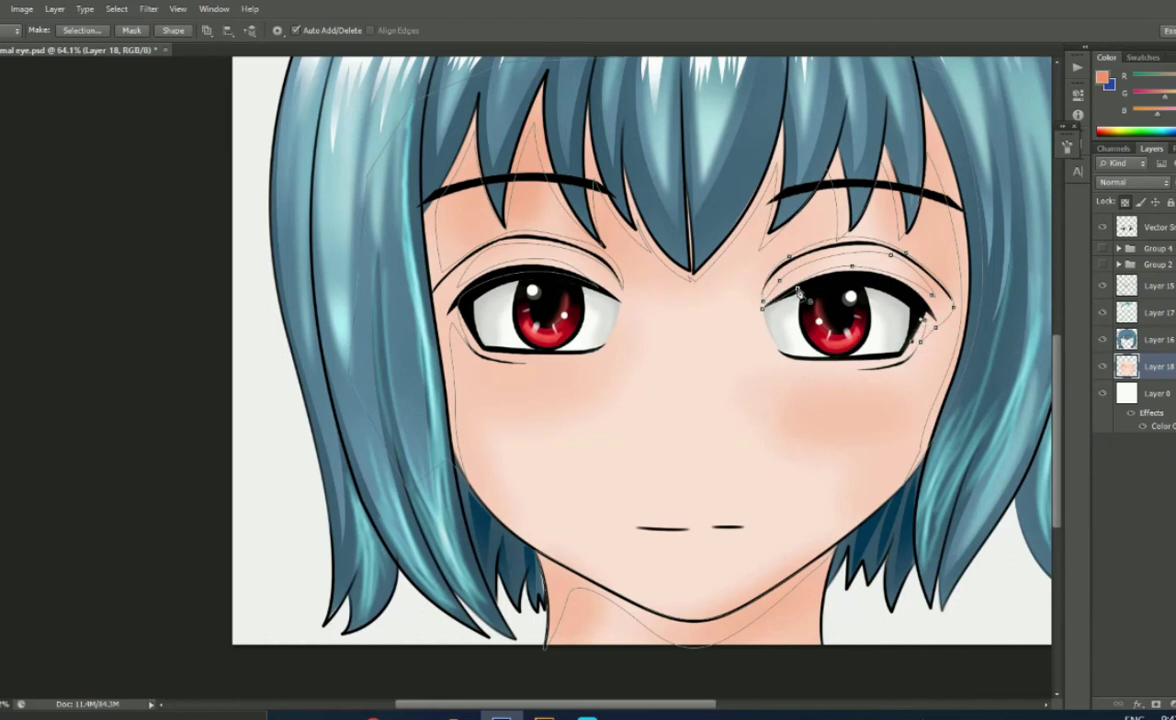
# - Close the right eye path, turn the shading paths into a selection and pick orange
pyautogui.rightClick(772, 256)
pyautogui.click(815, 316)
pyautogui.press('Return')
pyautogui.press('i')
pyautogui.click(1101, 77)
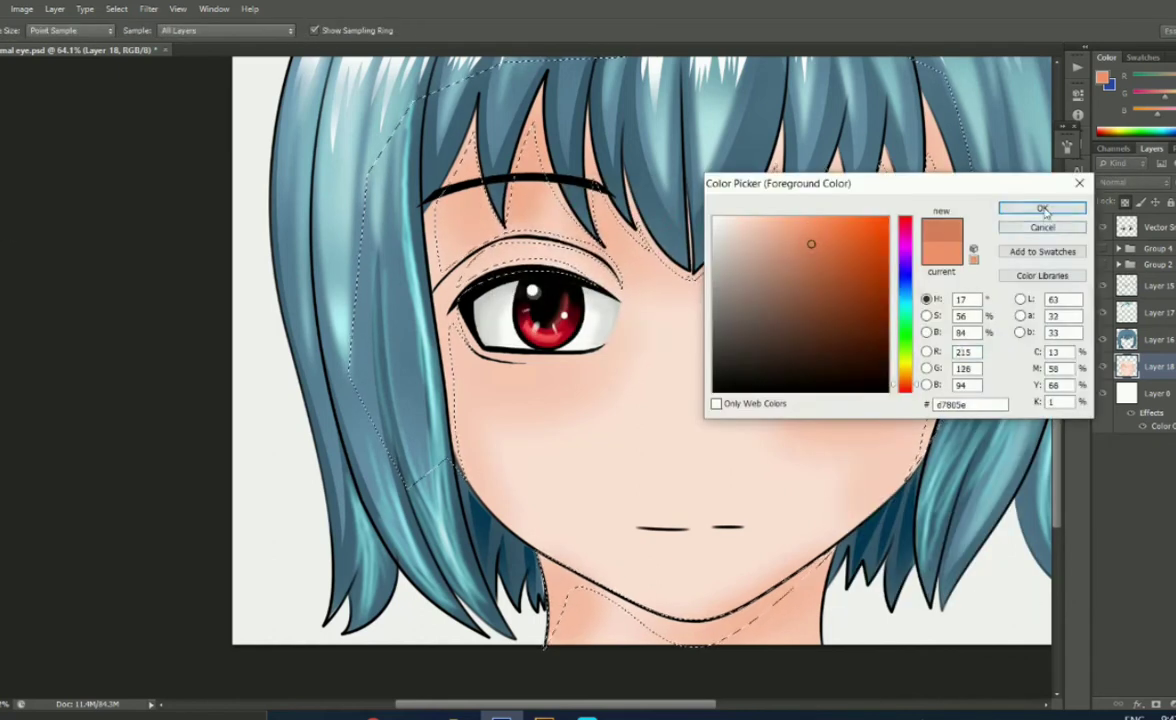
pyautogui.click(1042, 208)
pyautogui.press('b')
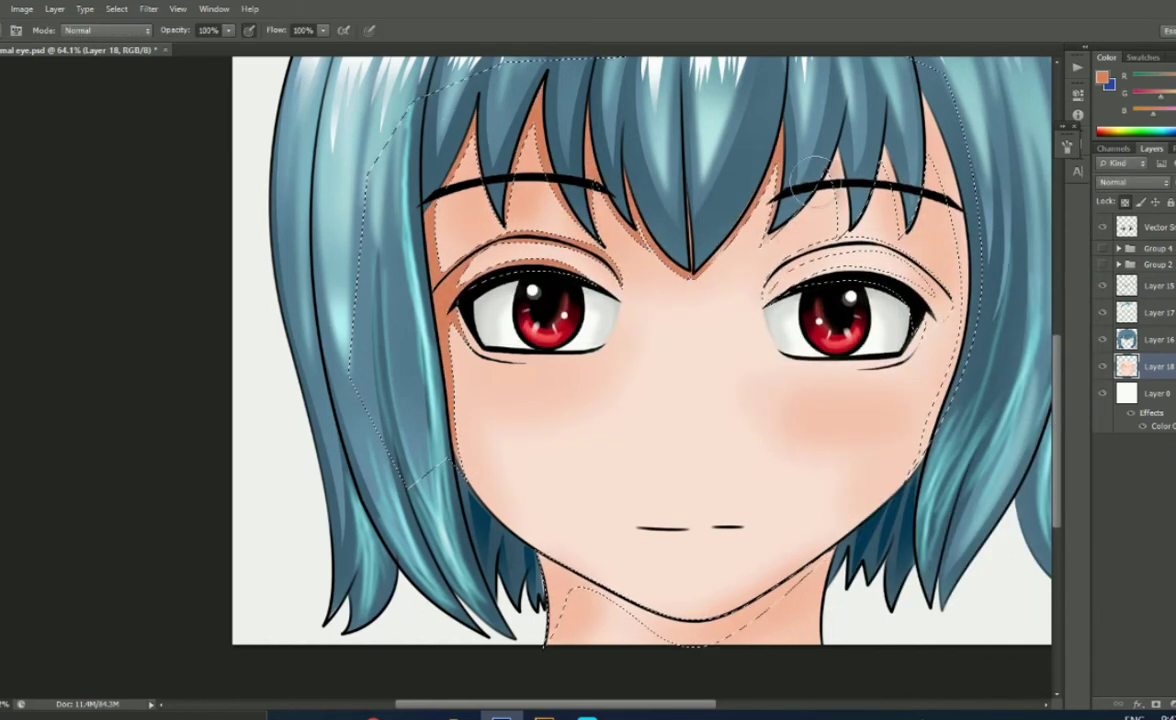
# - Brush orange Multiply shading along the skin edges, hairline, chin and neck, then deselect
pyautogui.moveTo(810, 175); pyautogui.dragTo(870, 330)
pyautogui.moveTo(860, 380)
pyautogui.mouseDown()
pyautogui.moveTo(560, 560)
pyautogui.moveTo(730, 570)
pyautogui.mouseUp()
pyautogui.click(106, 30)
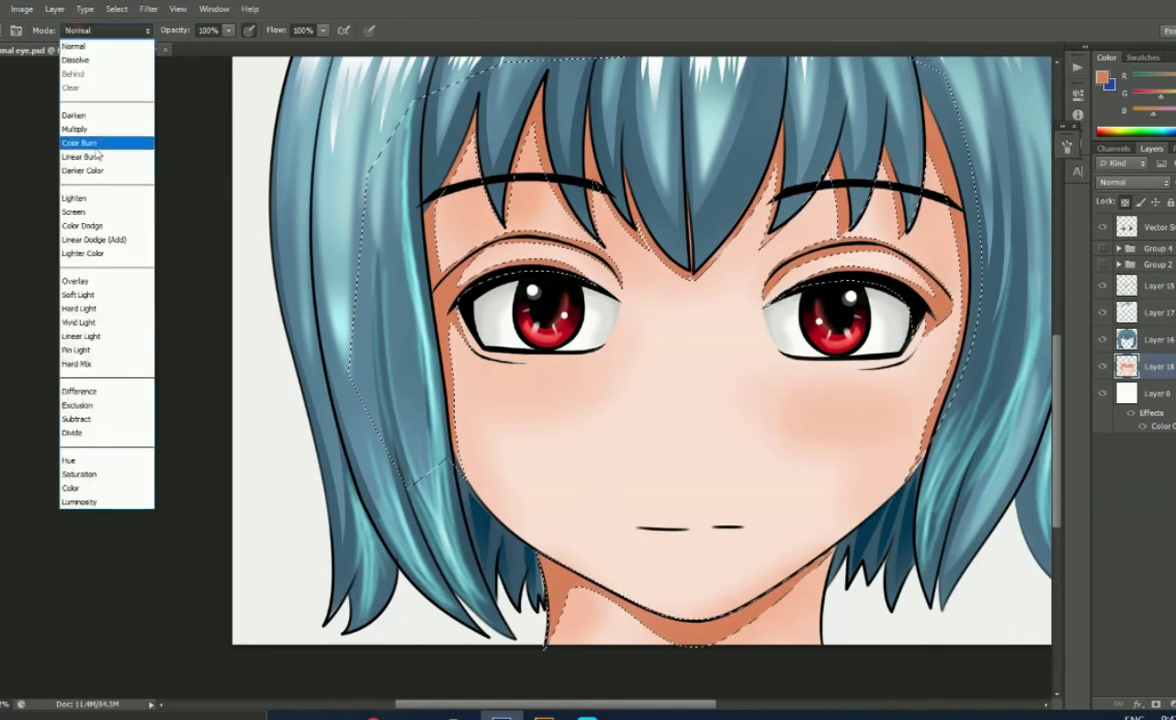
pyautogui.click(74, 129)
pyautogui.moveTo(400, 290)
pyautogui.mouseDown()
pyautogui.moveTo(420, 160)
pyautogui.moveTo(580, 150)
pyautogui.moveTo(800, 200)
pyautogui.moveTo(890, 110)
pyautogui.mouseUp()
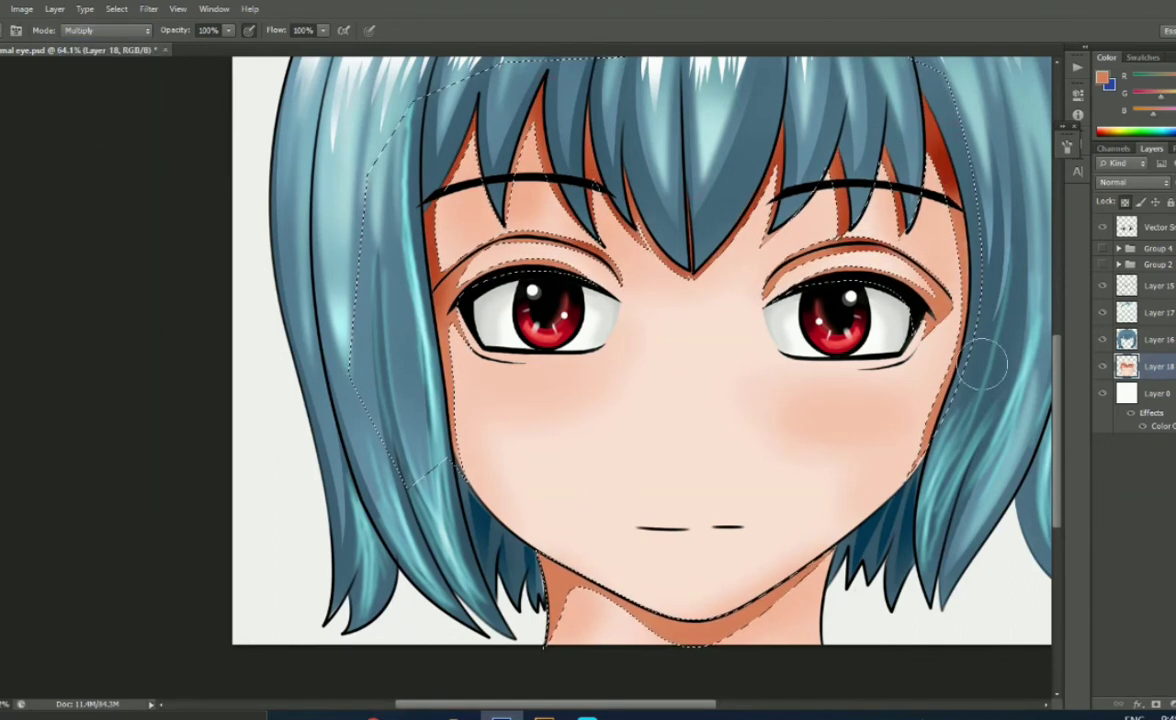
pyautogui.moveTo(585, 600); pyautogui.dragTo(500, 515)
pyautogui.hotkey('ctrl', 'd')
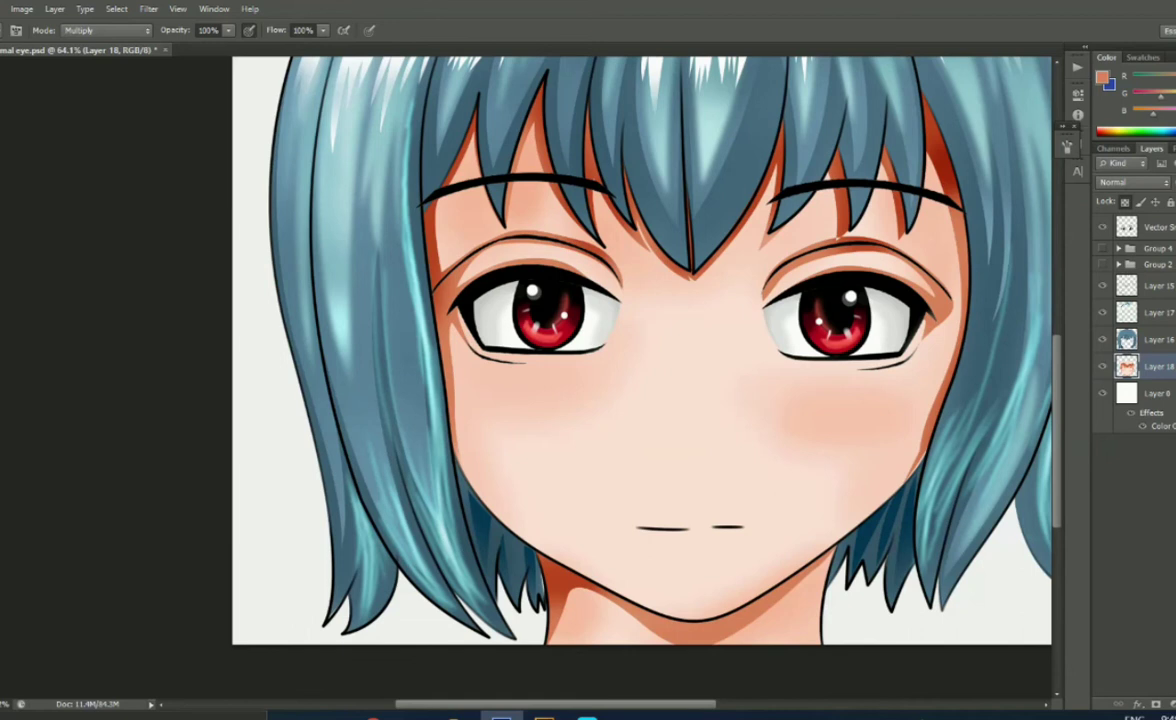
pyautogui.rightClick(5, 130)
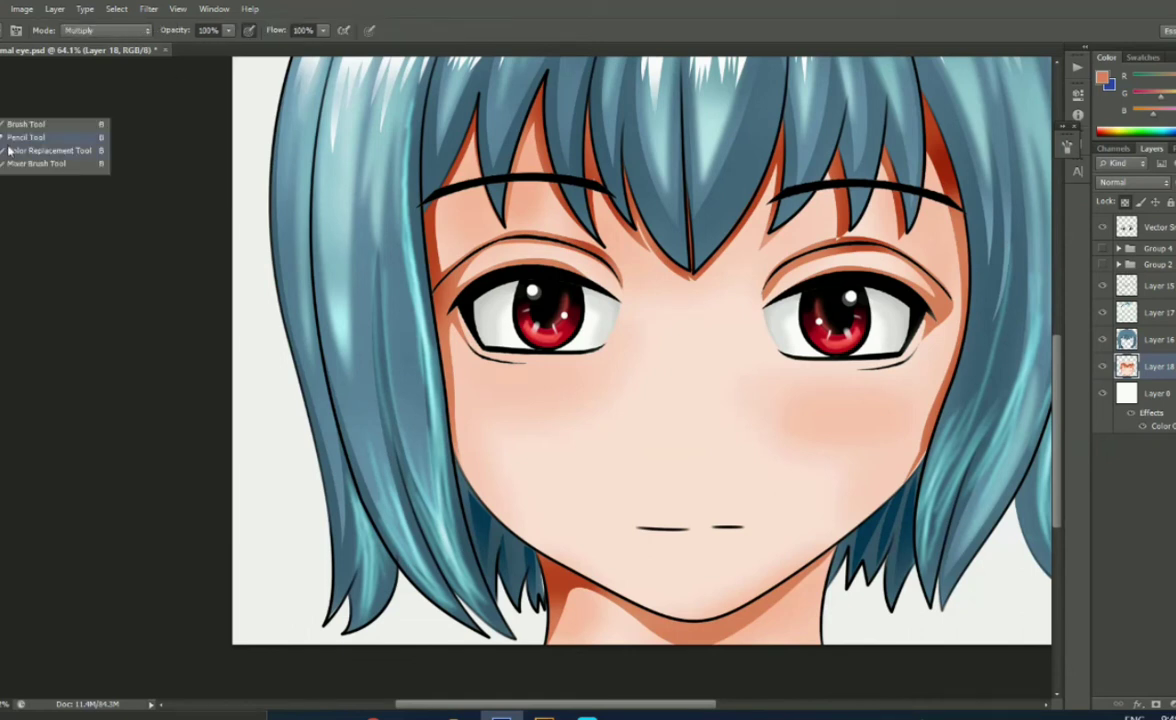
# - Switch to the Mixer Brush Tool and bring up the brush tip settings
pyautogui.click(21, 166)
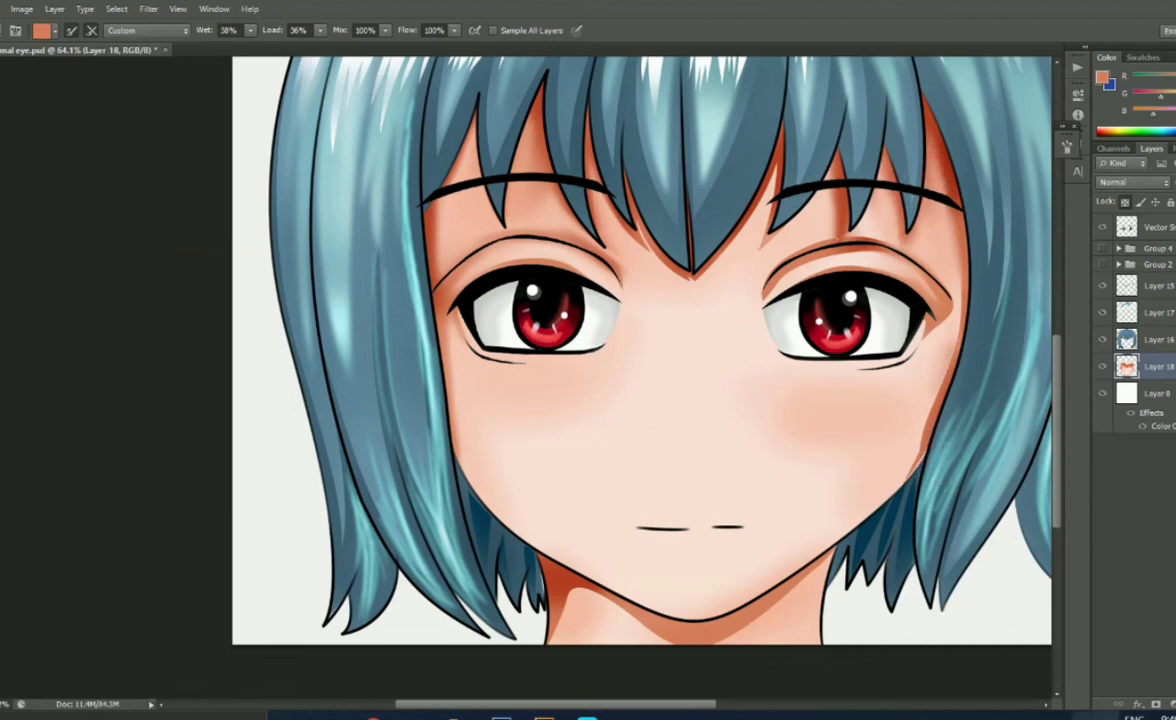
pyautogui.click(1110, 717)
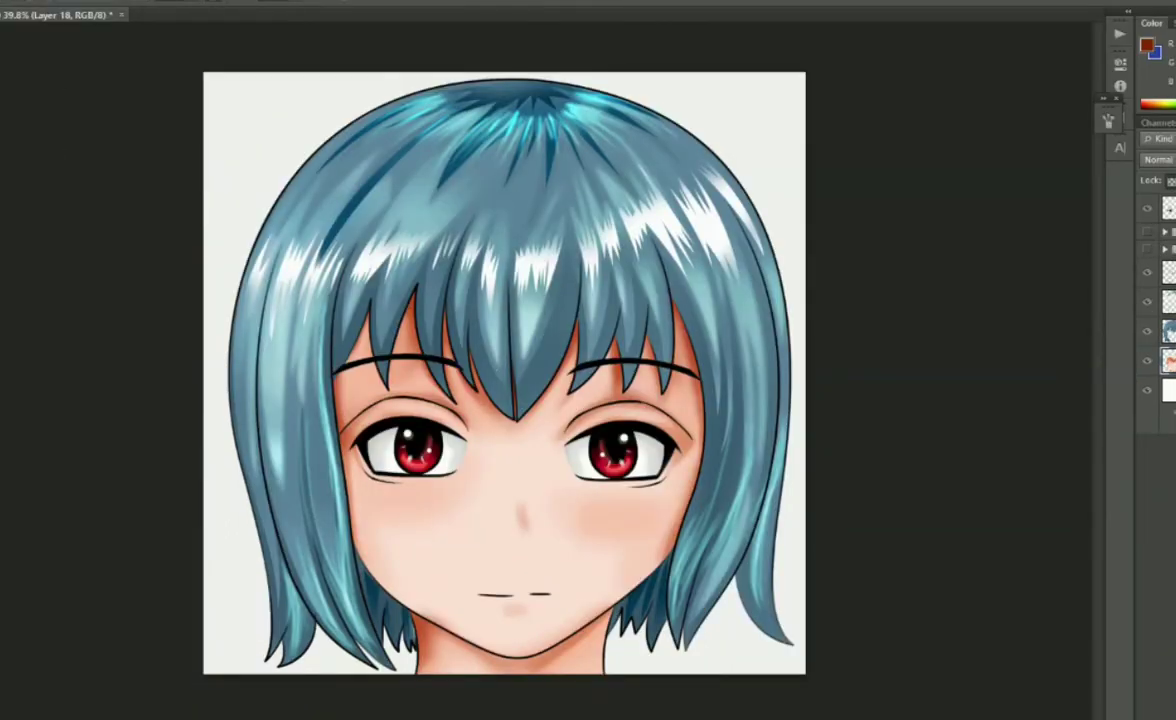
pyautogui.scroll(3, 555, 482)
# - Give the brush a 6 px, 100% hardness, 1% spacing tip and fit the image on screen
pyautogui.click(1108, 120)
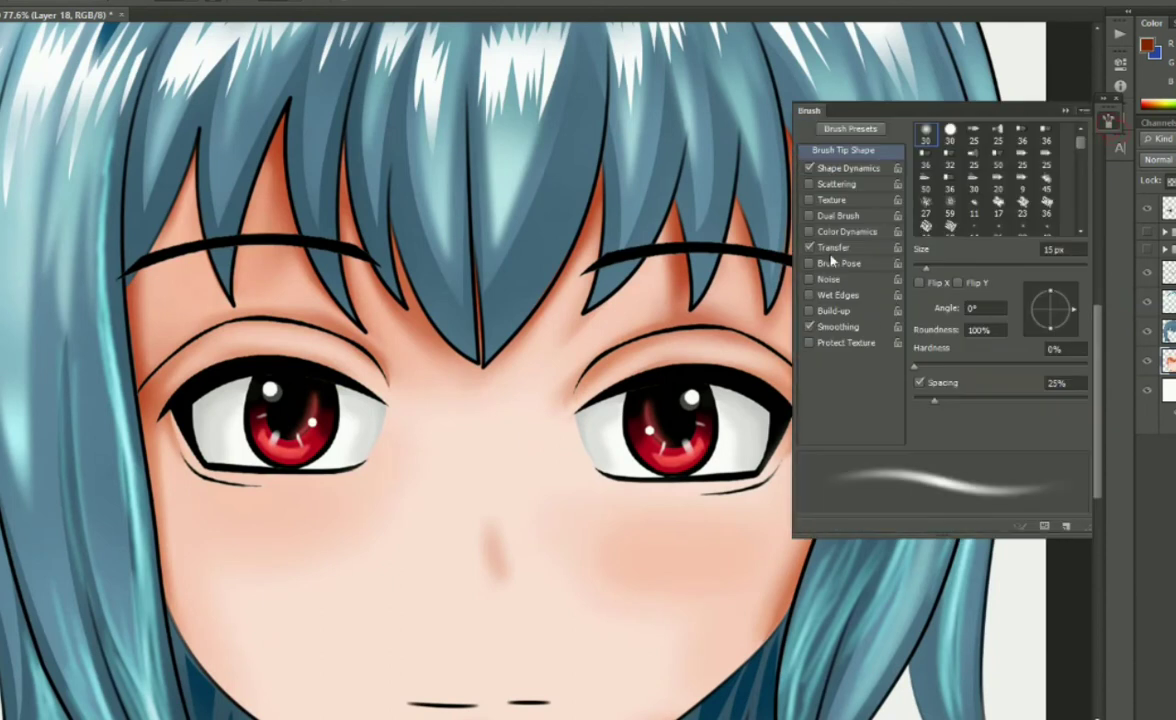
pyautogui.moveTo(940, 266); pyautogui.dragTo(922, 268)
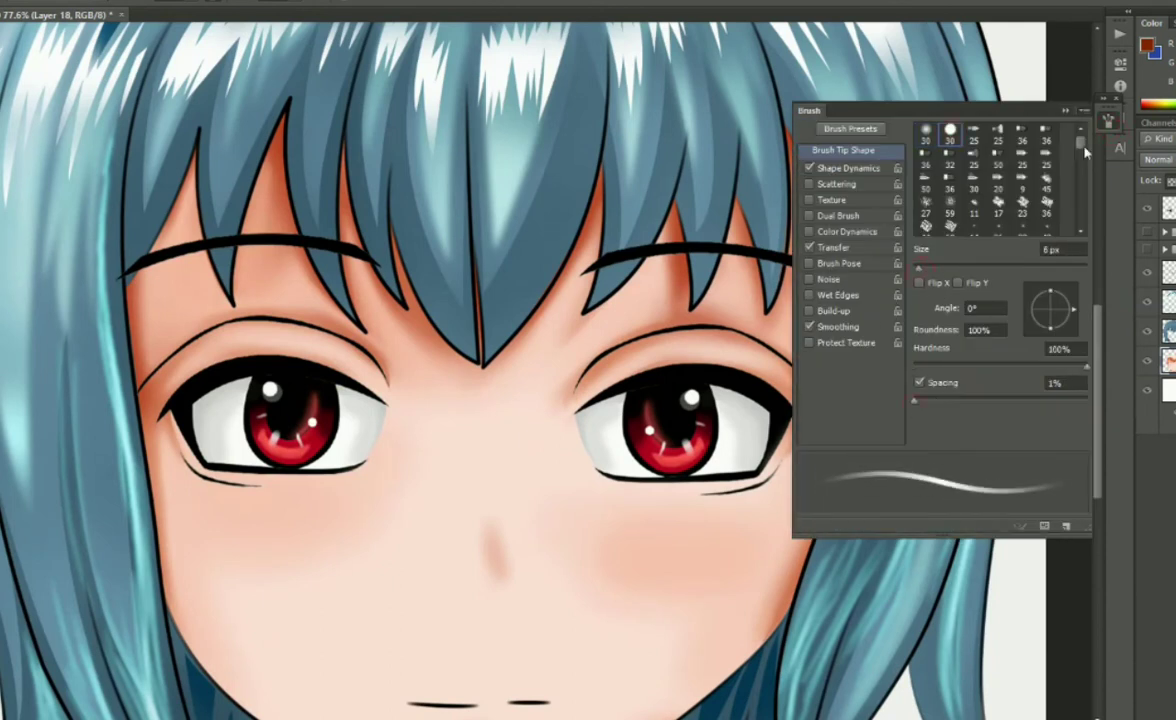
pyautogui.press('F5')
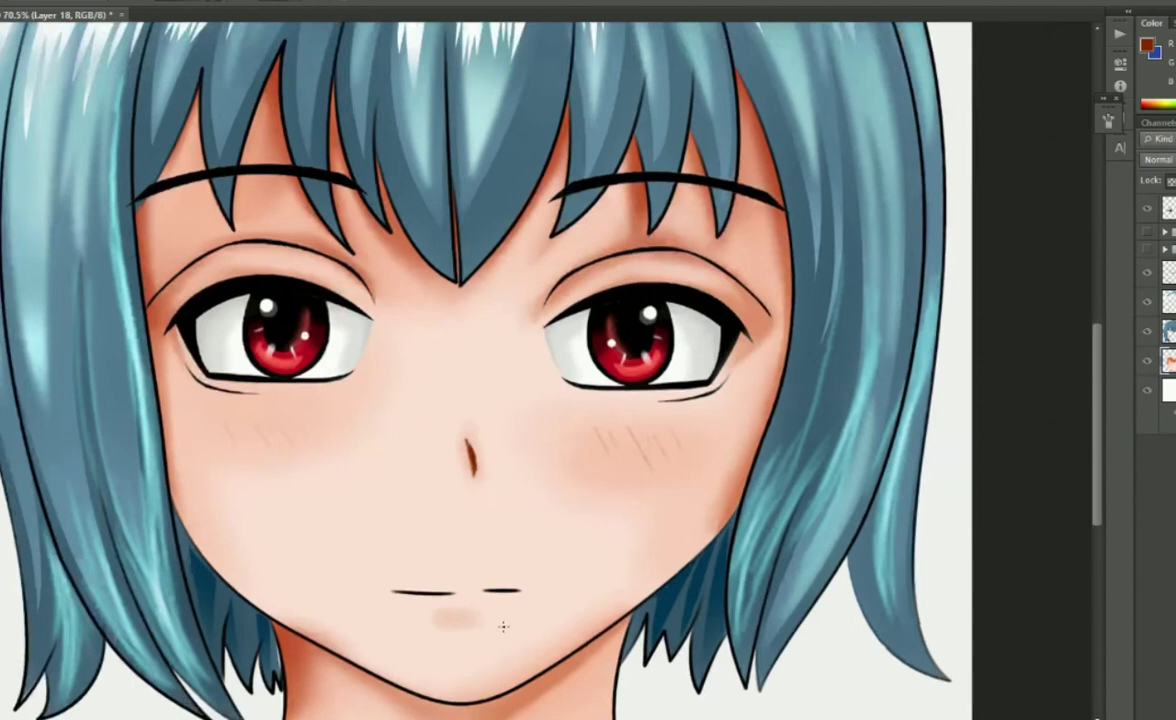
pyautogui.moveTo(633, 523); pyautogui.dragTo(499, 622)
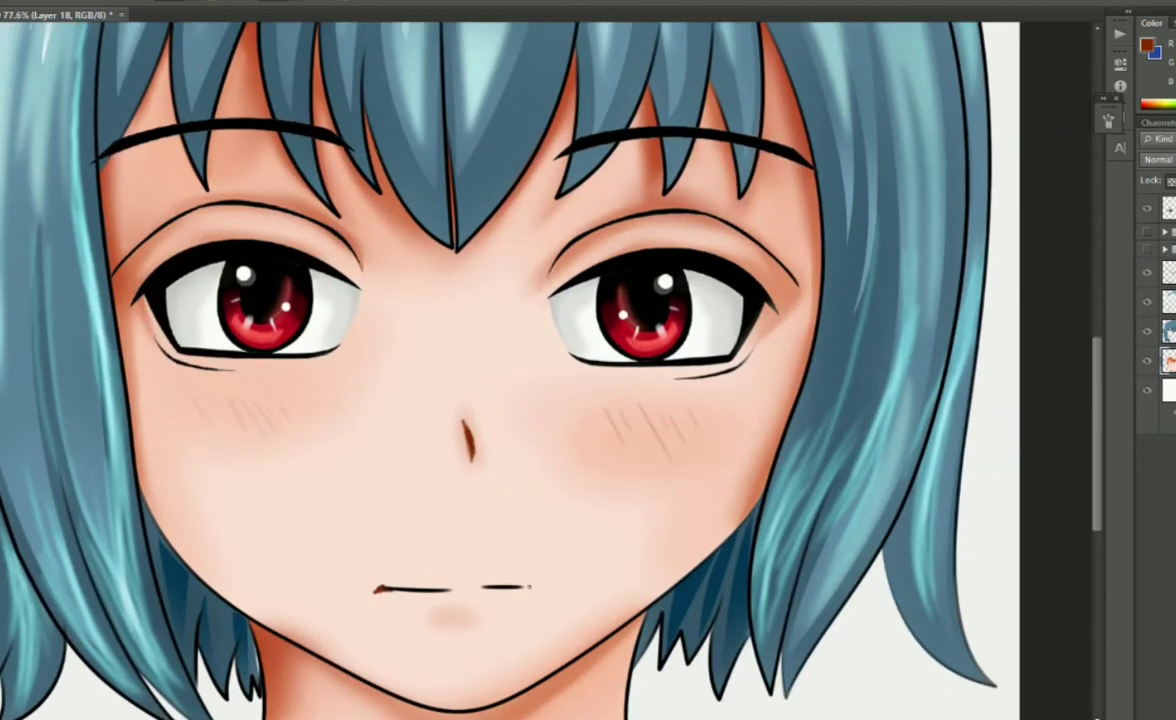
pyautogui.hotkey('ctrl', '0')
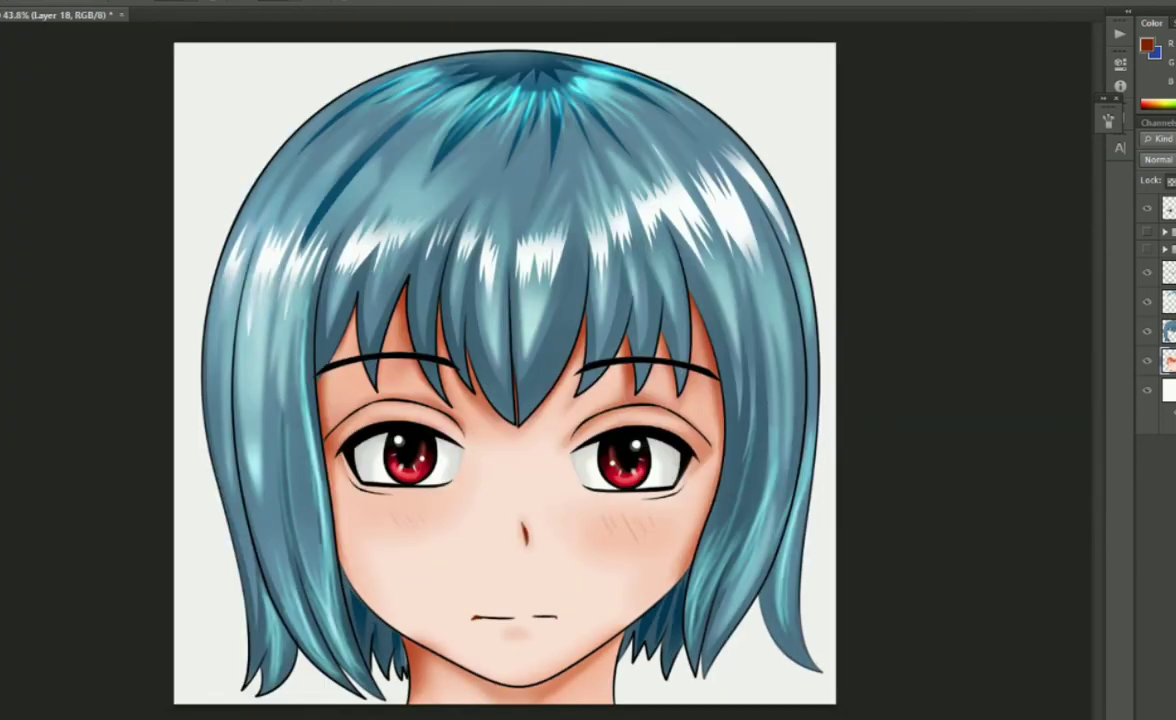
# - Repaint the eyelid creases and left lower lash line in brownish-red #a42e00
pyautogui.click(1146, 44)
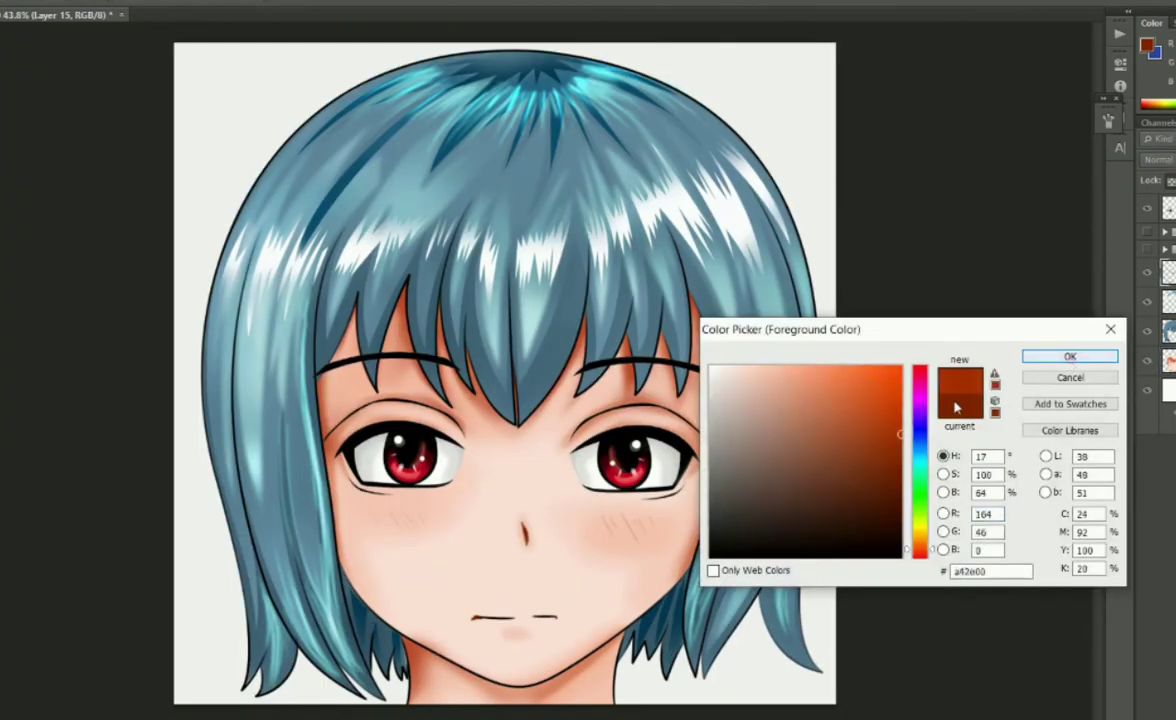
pyautogui.click(1071, 352)
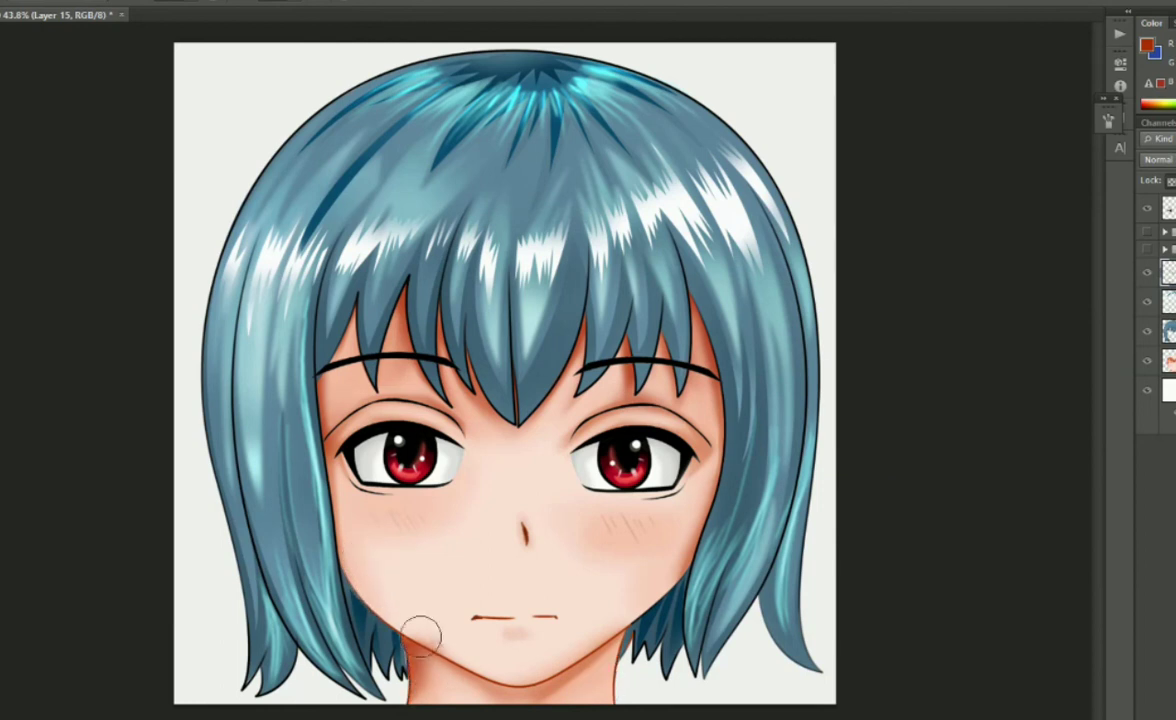
pyautogui.scroll(1, 371, 403)
pyautogui.scroll(4, 371, 403)
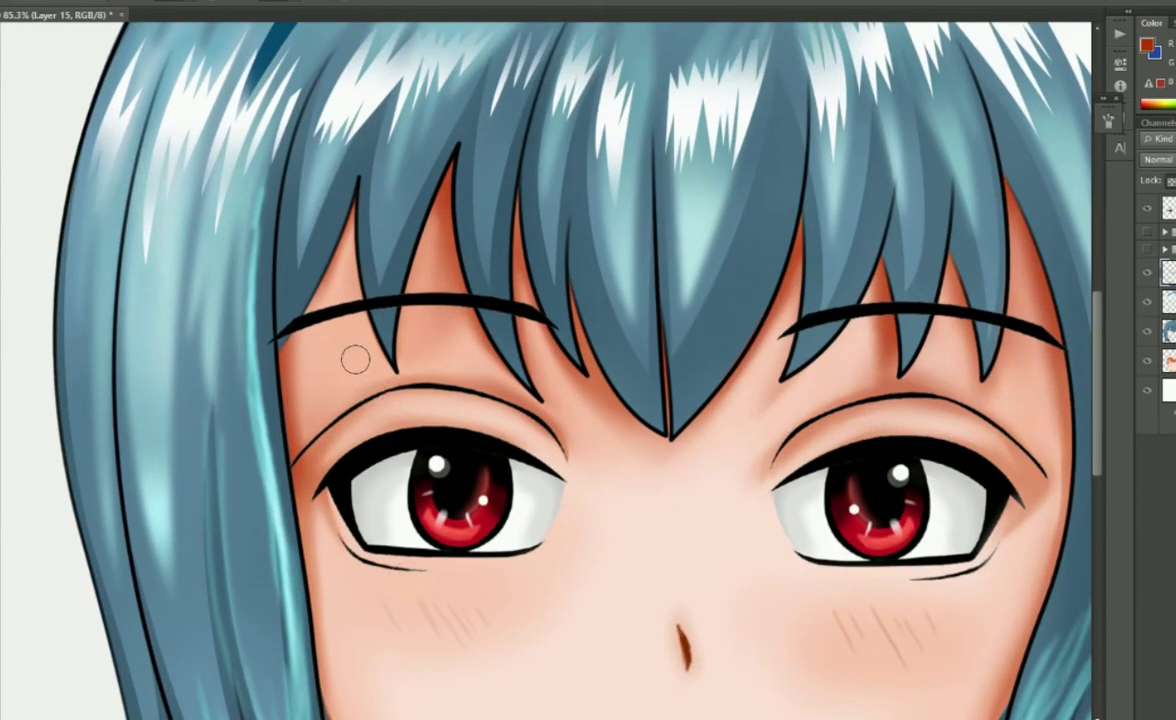
pyautogui.scroll(1, 354, 357)
pyautogui.moveTo(345, 532); pyautogui.dragTo(389, 559)
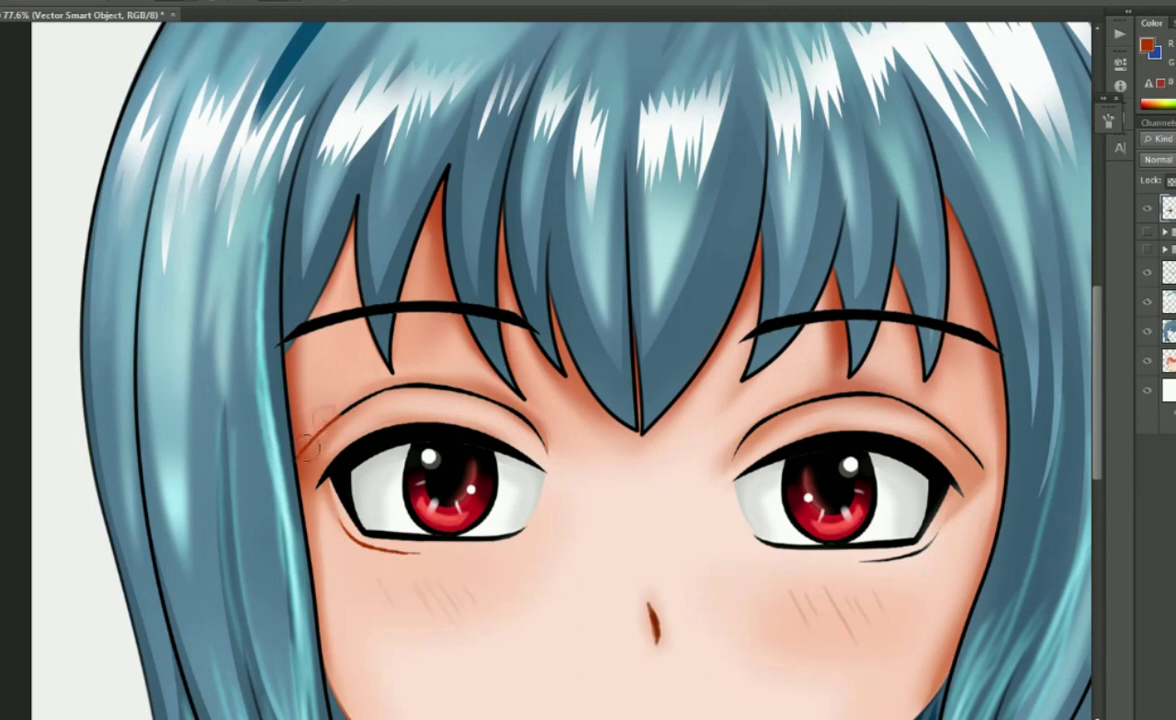
pyautogui.moveTo(298, 452); pyautogui.dragTo(540, 440)
pyautogui.moveTo(735, 455); pyautogui.dragTo(958, 447)
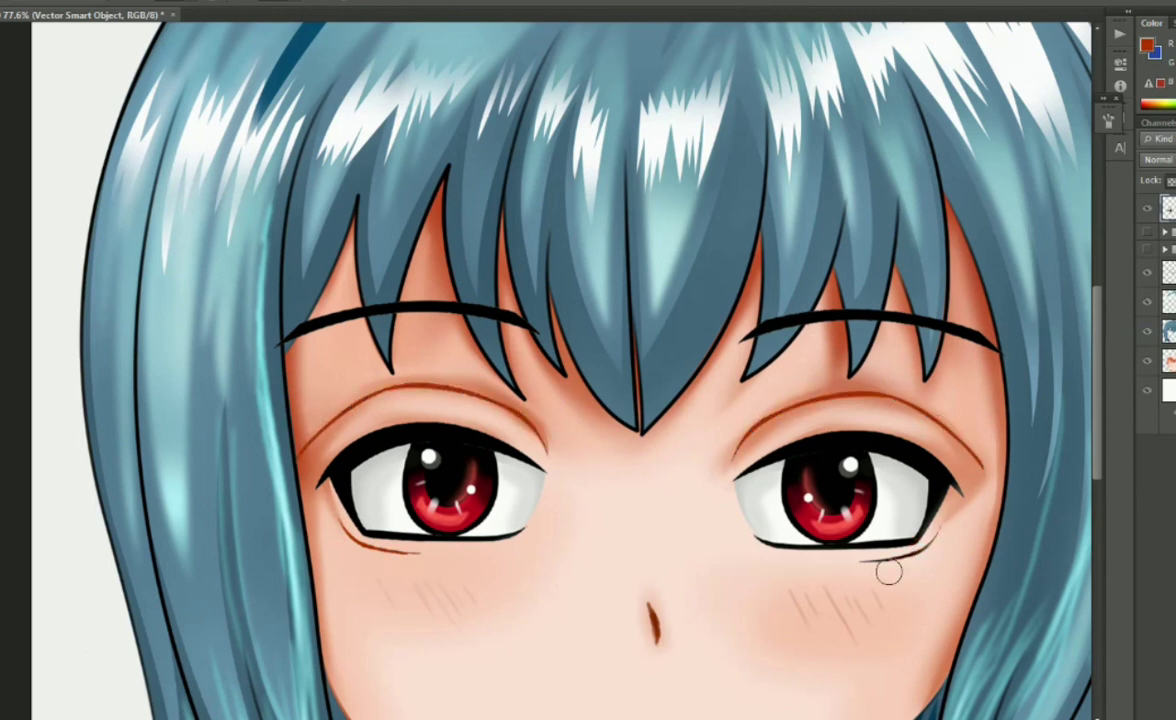
pyautogui.scroll(-7, 612, 434)
# - On Layer 15, touch up the central and upper-right hair strands in blue #48697a
pyautogui.click(1160, 272)
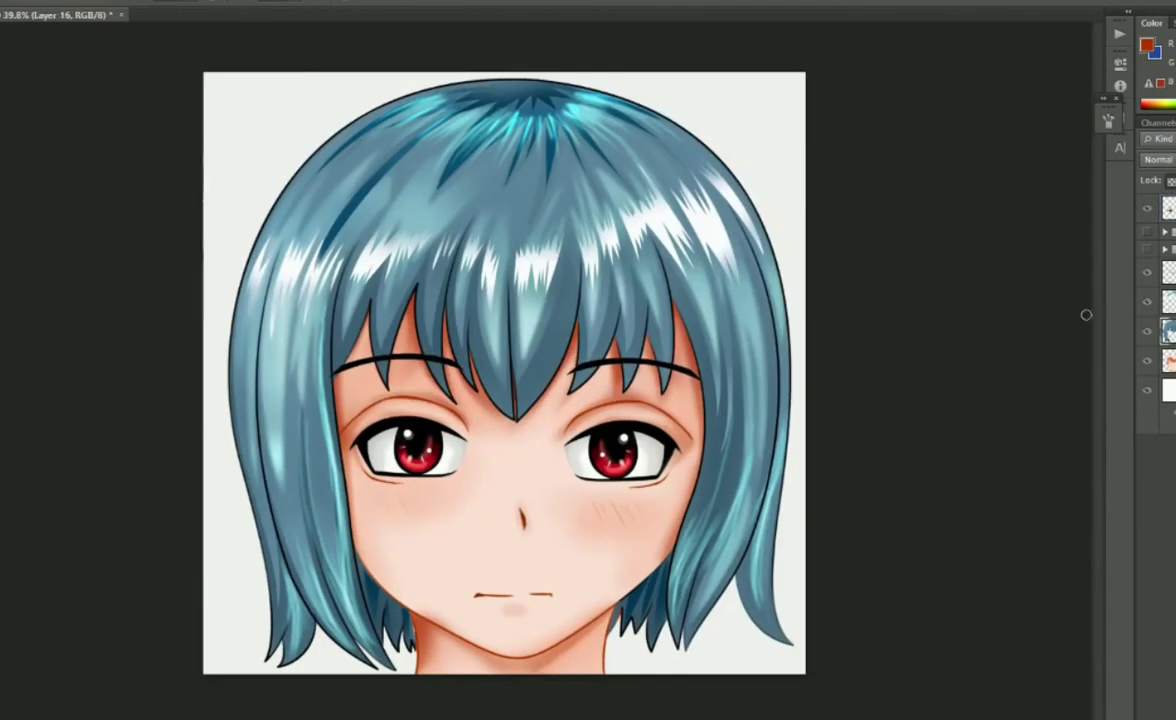
pyautogui.click(1147, 44)
pyautogui.click(547, 348)
pyautogui.press('Return')
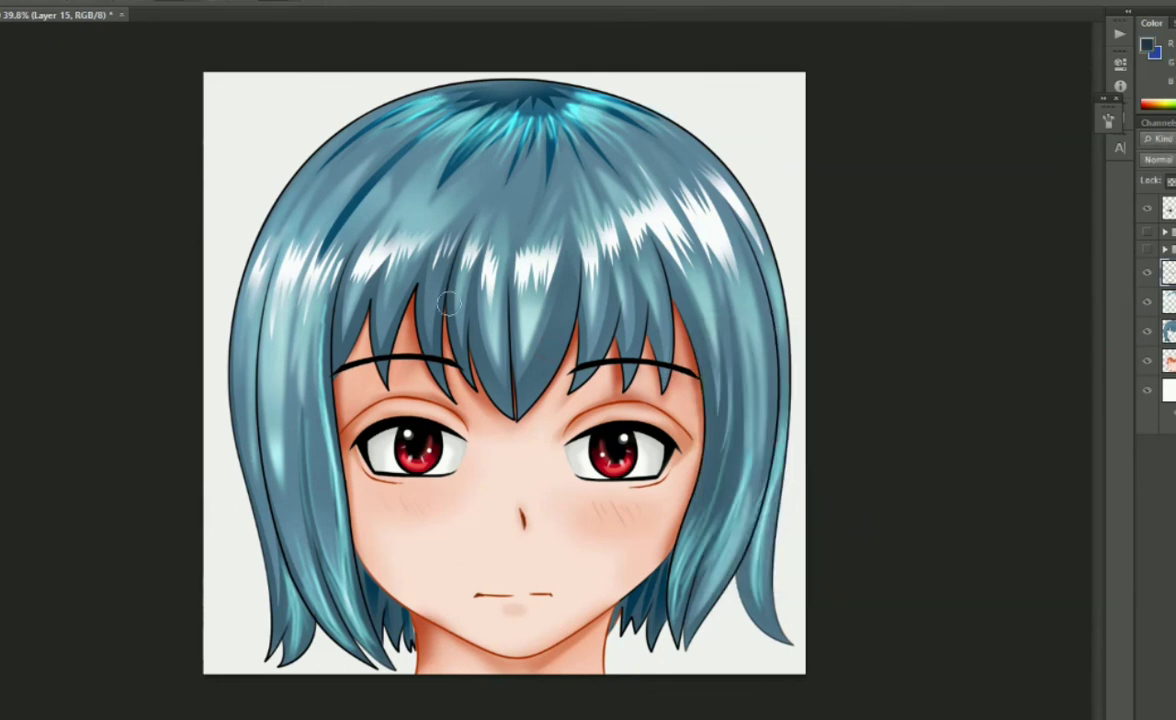
pyautogui.moveTo(447, 302); pyautogui.dragTo(478, 380)
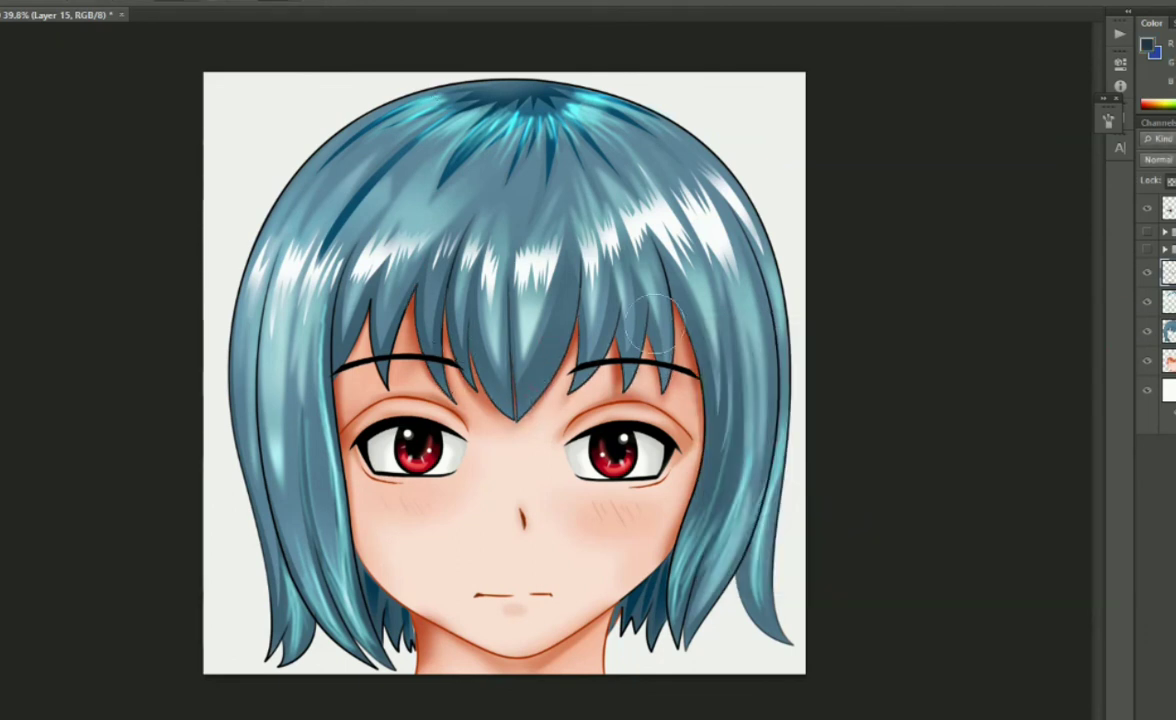
pyautogui.moveTo(685, 510); pyautogui.dragTo(715, 195)
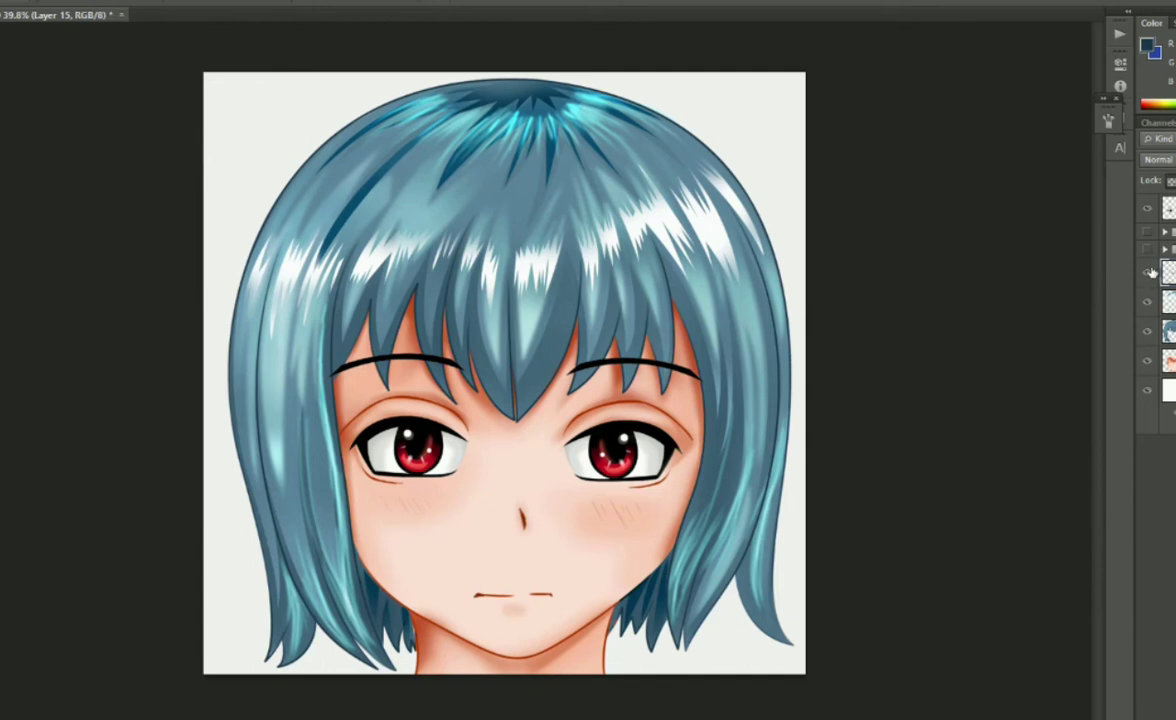
# - Hide the red-eye layer and show the angry, half-lidded blue eye style
pyautogui.click(1148, 210)
pyautogui.click(1148, 233)
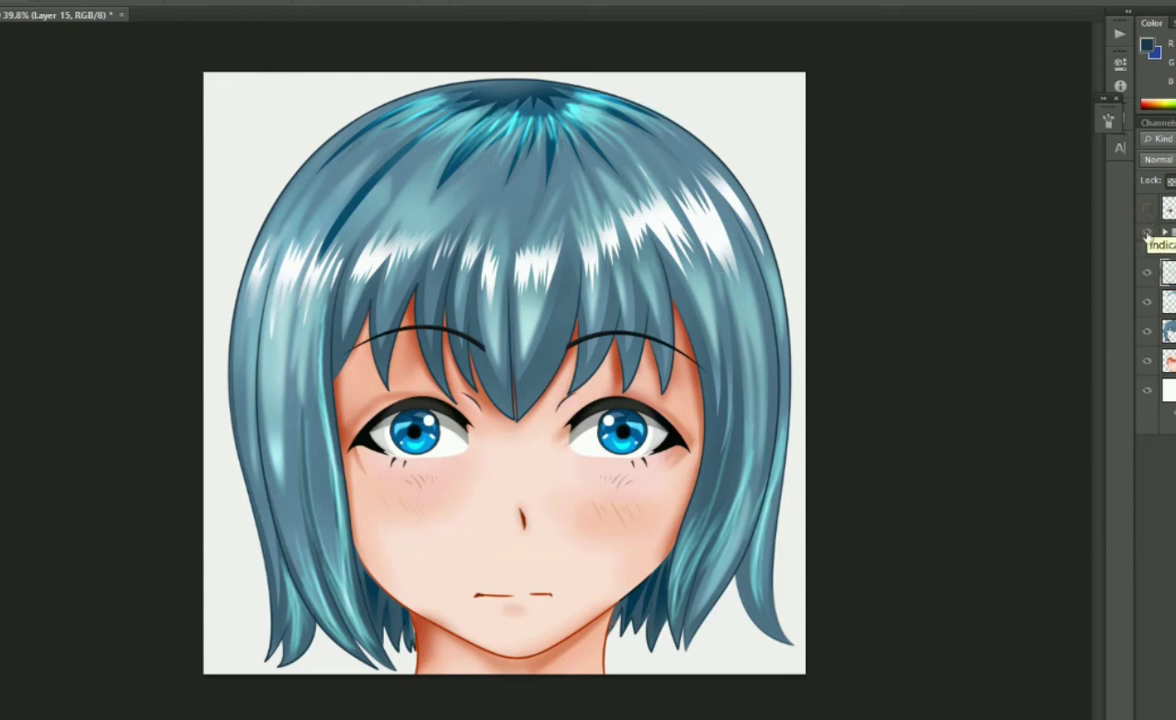
pyautogui.click(1147, 235)
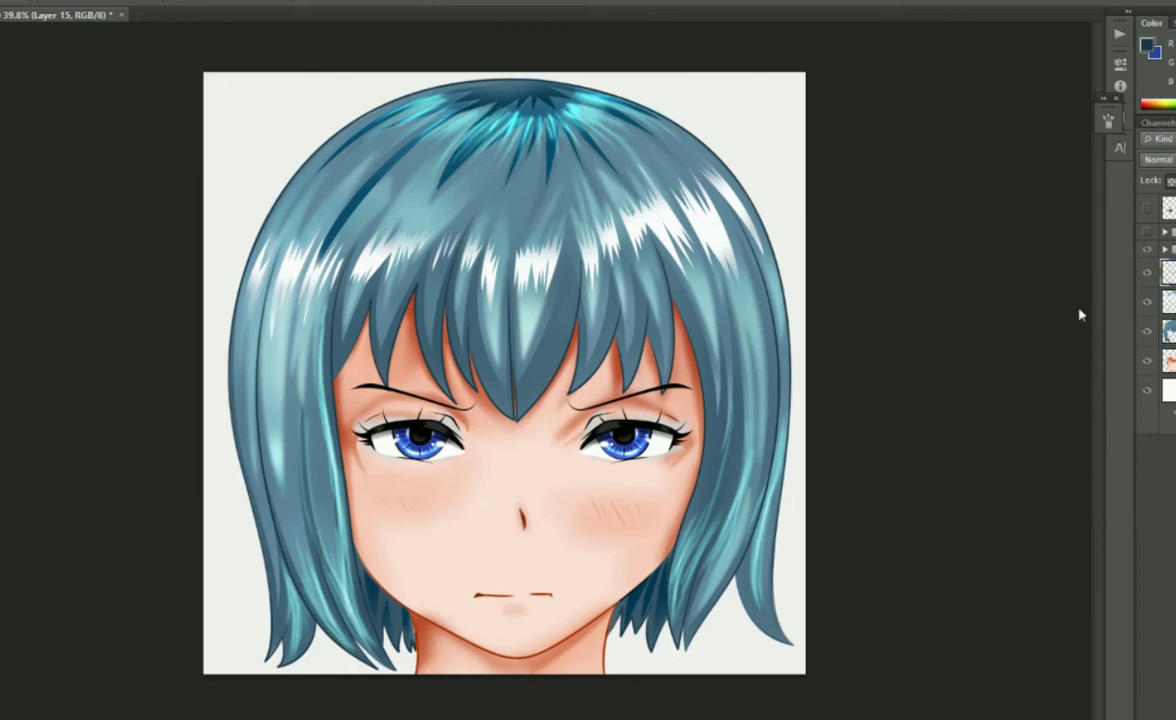
# - Expand the eye-style groups, briefly preview the winking eye, and select Layer 6
pyautogui.click(1164, 249)
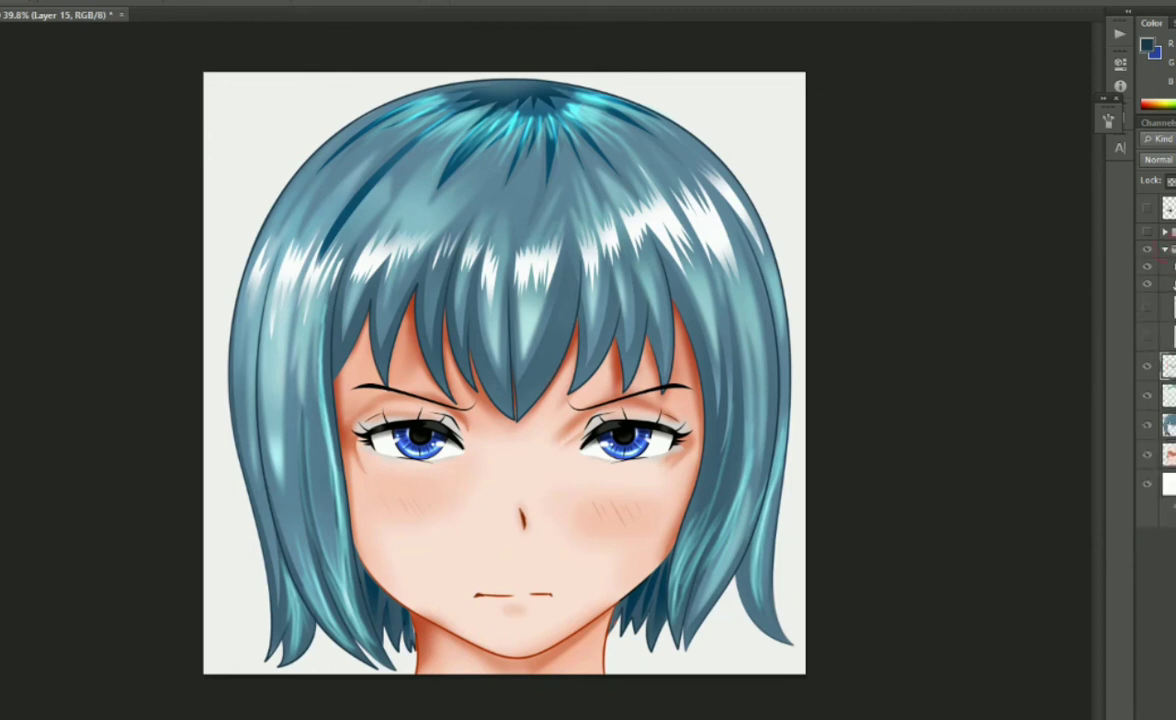
pyautogui.click(1147, 284)
pyautogui.click(1168, 284)
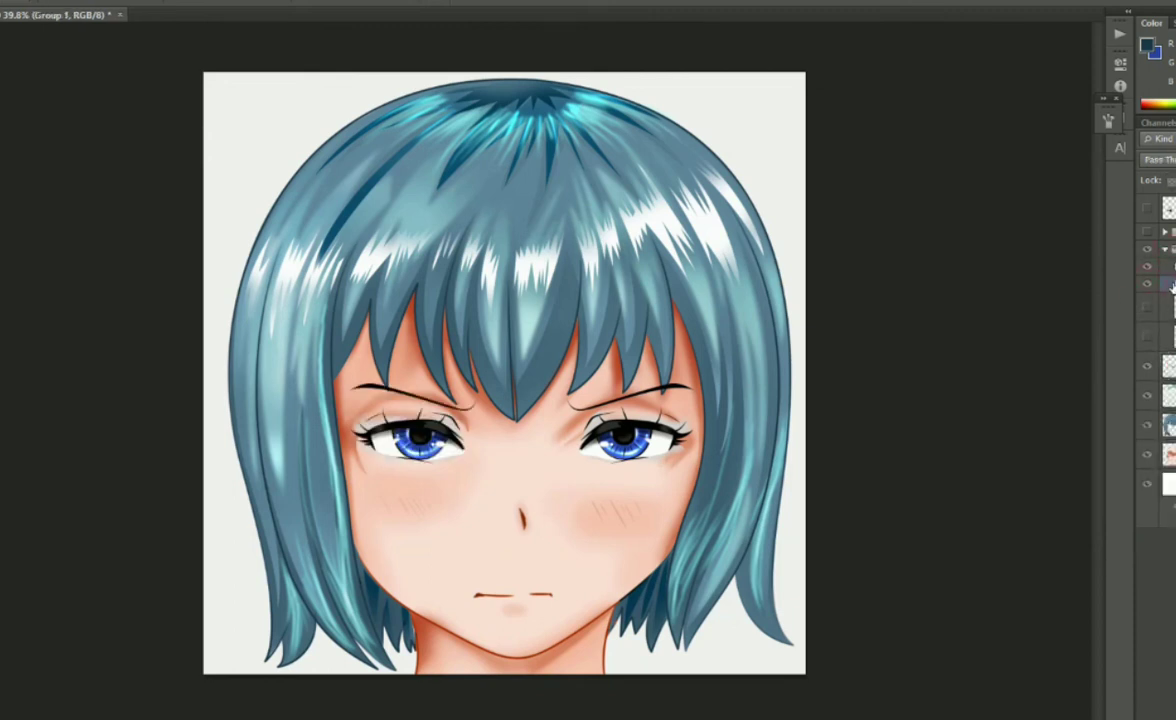
pyautogui.click(1166, 284)
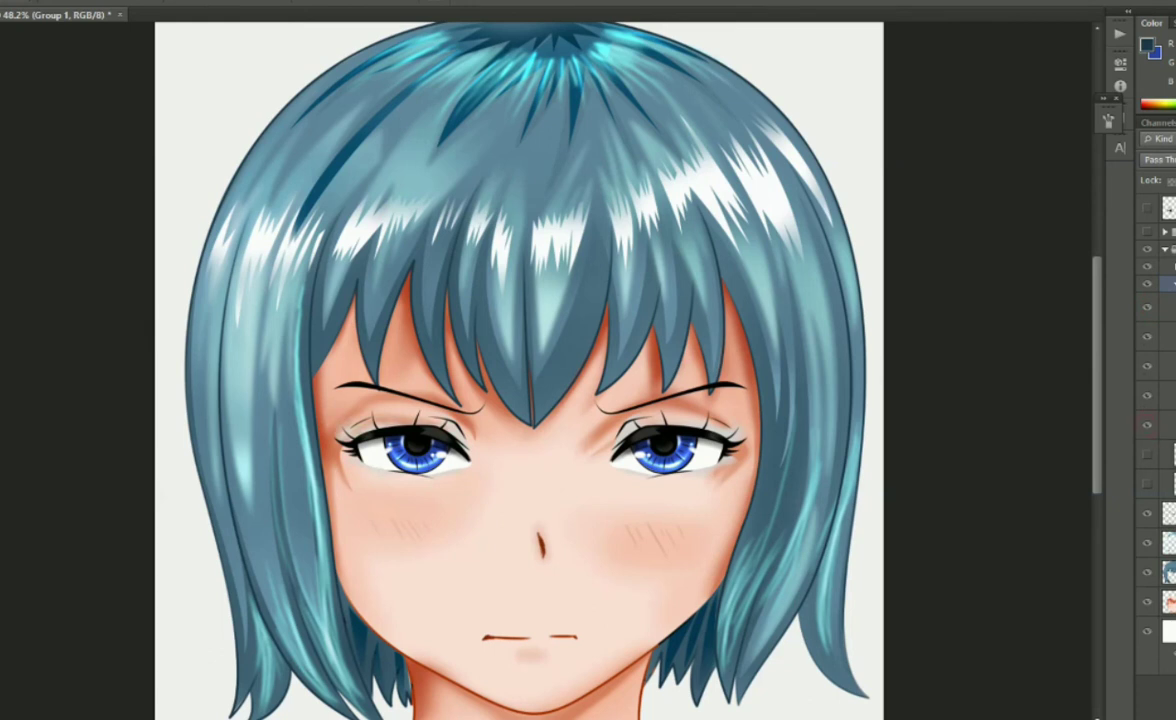
pyautogui.click(1162, 426)
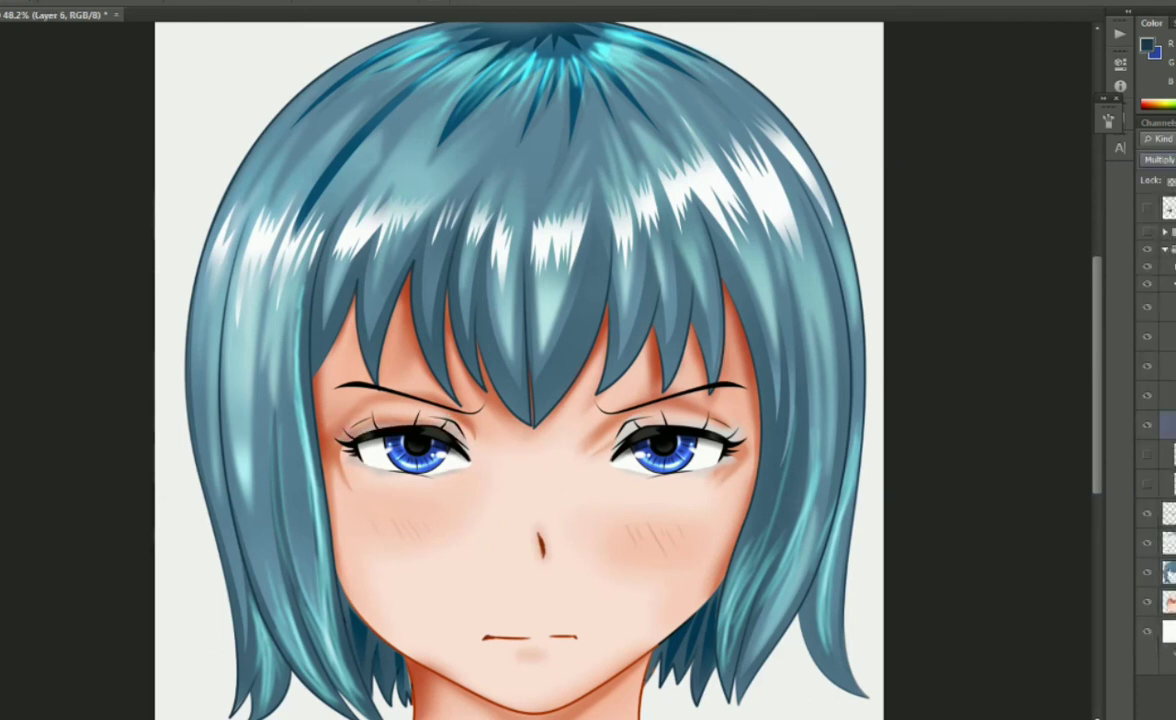
pyautogui.click(1165, 247)
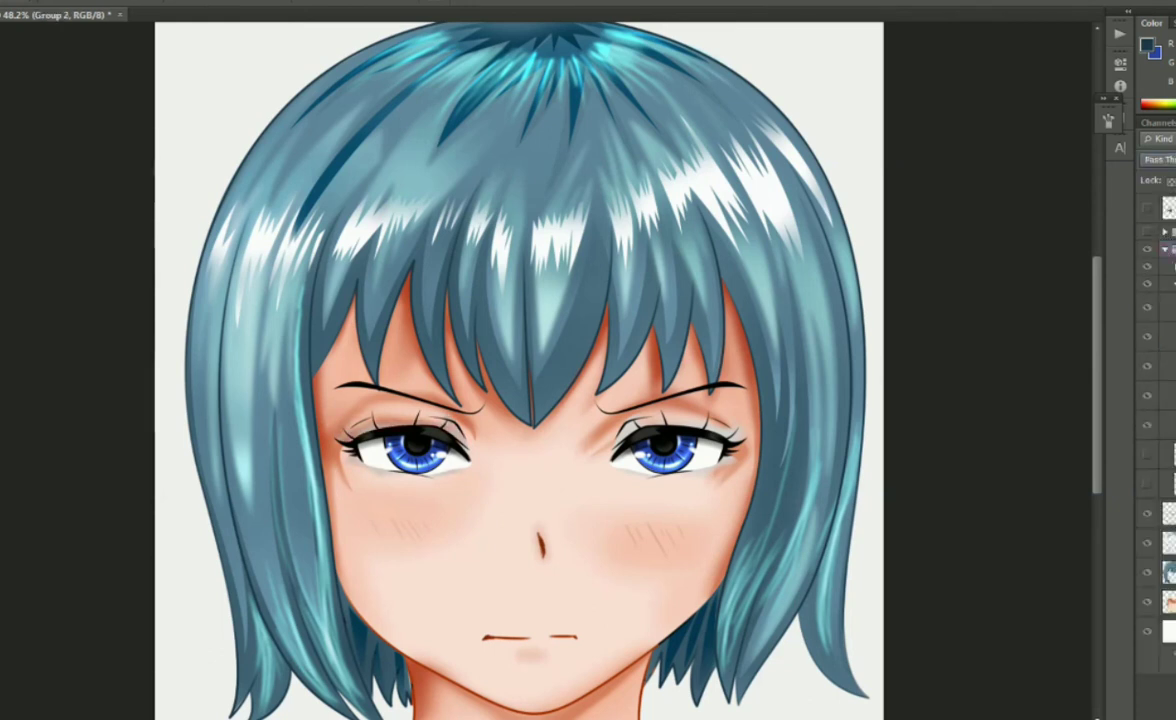
pyautogui.click(1164, 232)
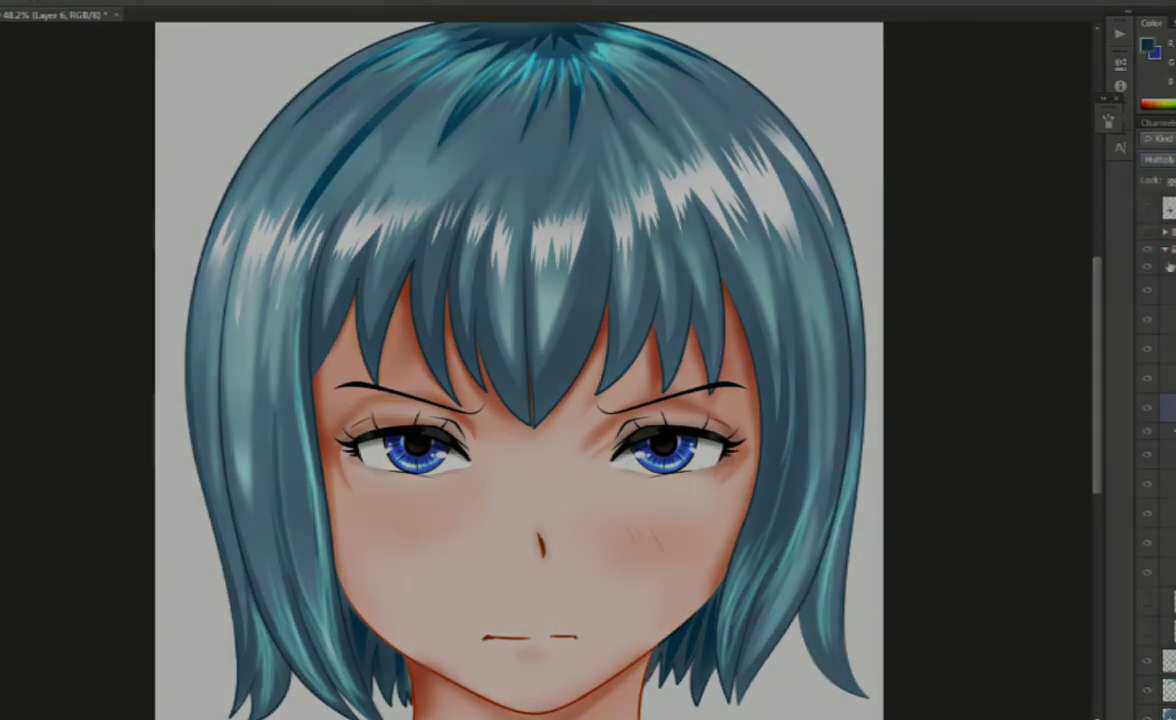